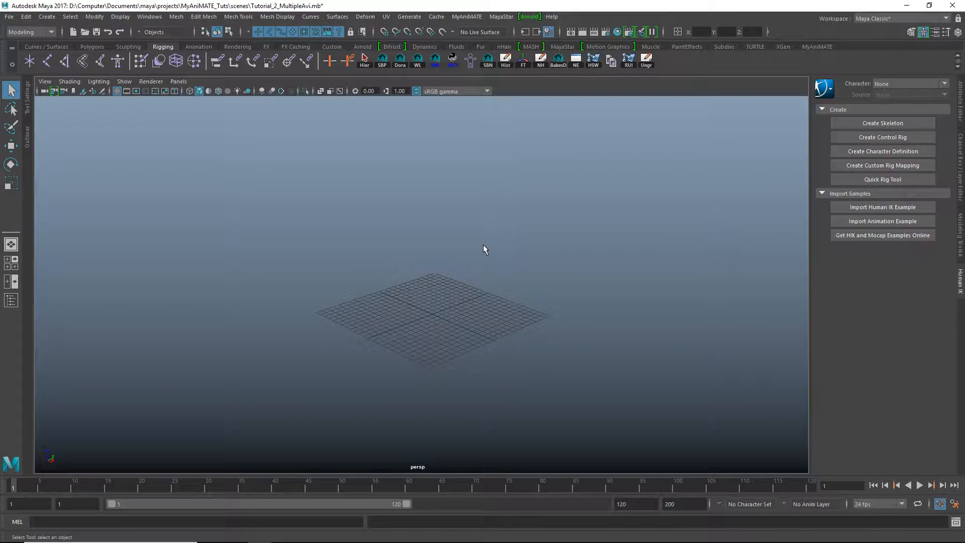
# Open the FemaleAvatar.mb scene, discarding unsaved changes, and view the female avatar
pyautogui.keyDown('alt'); pyautogui.moveTo(484, 247); pyautogui.dragTo(472, 252); pyautogui.keyUp('alt')
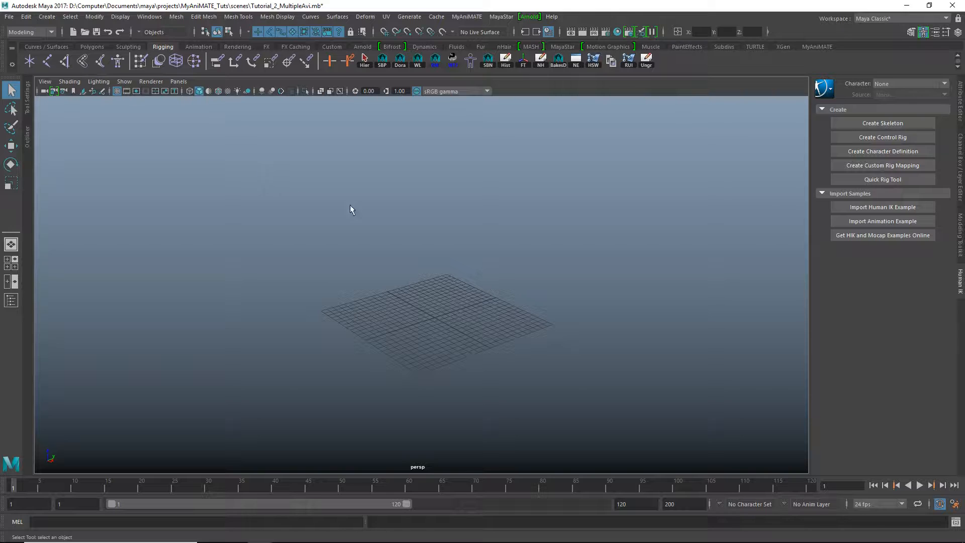
pyautogui.keyDown('alt'); pyautogui.moveTo(352, 206); pyautogui.dragTo(351, 203); pyautogui.keyUp('alt')
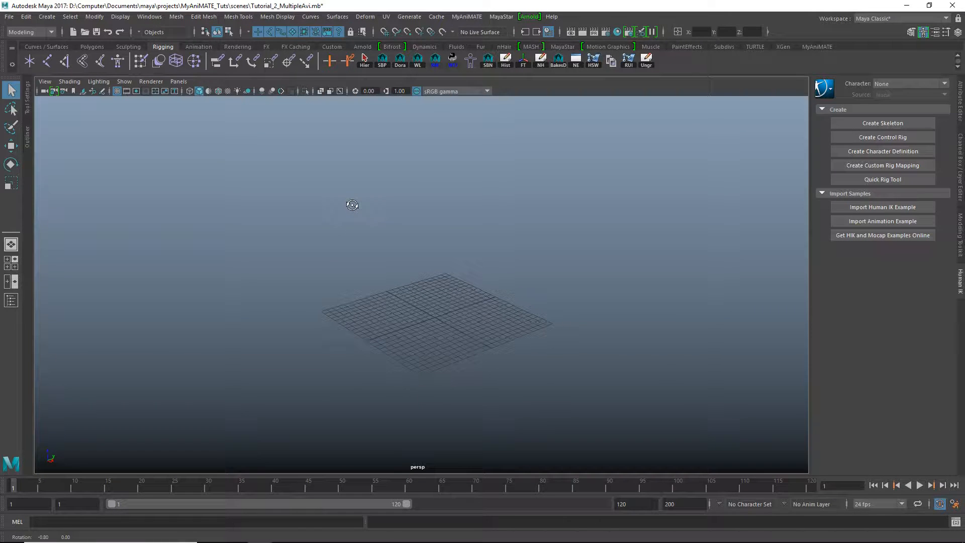
pyautogui.click(8, 17)
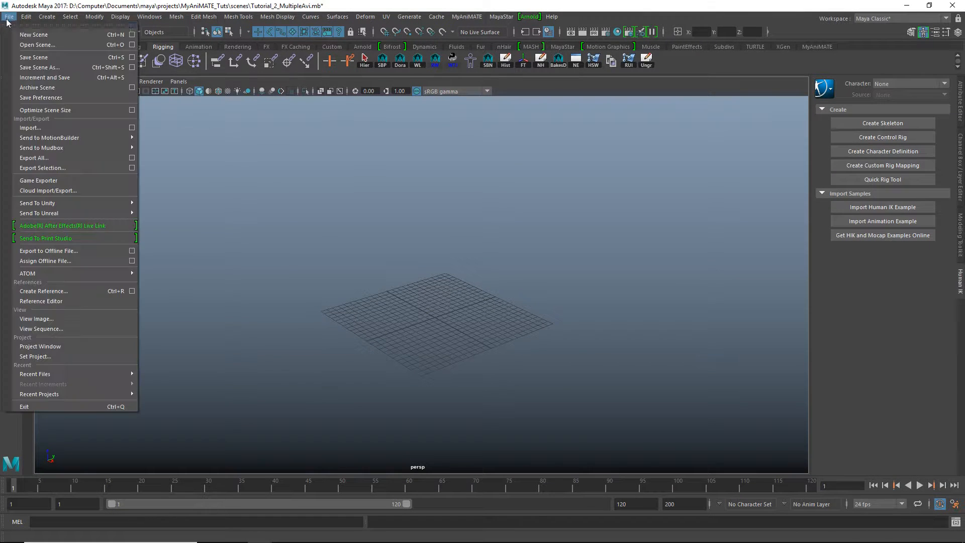
pyautogui.click(31, 45)
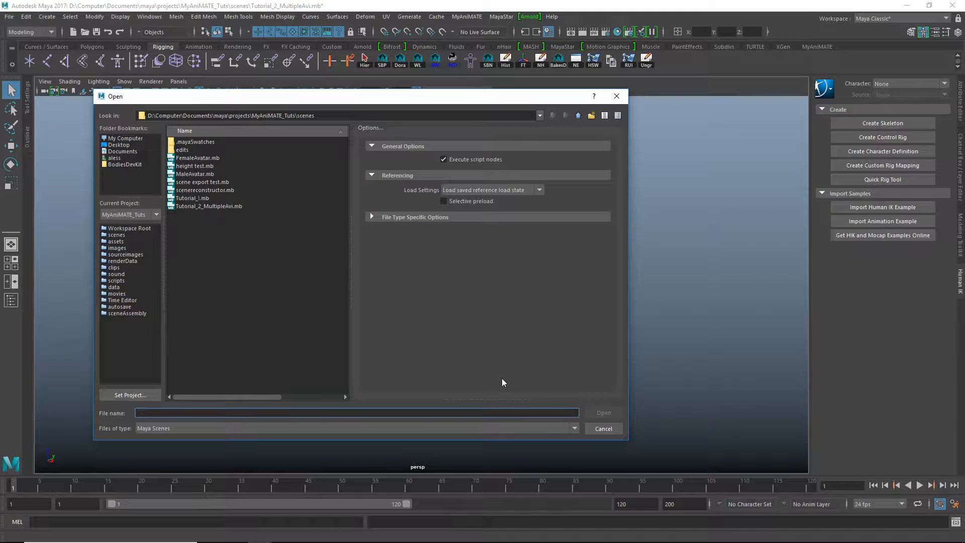
pyautogui.click(193, 158)
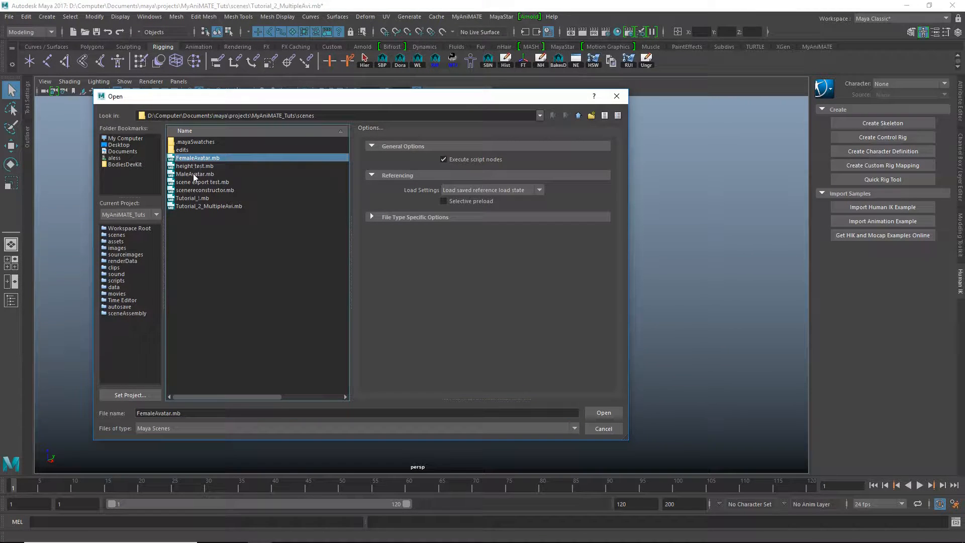
pyautogui.click(190, 174)
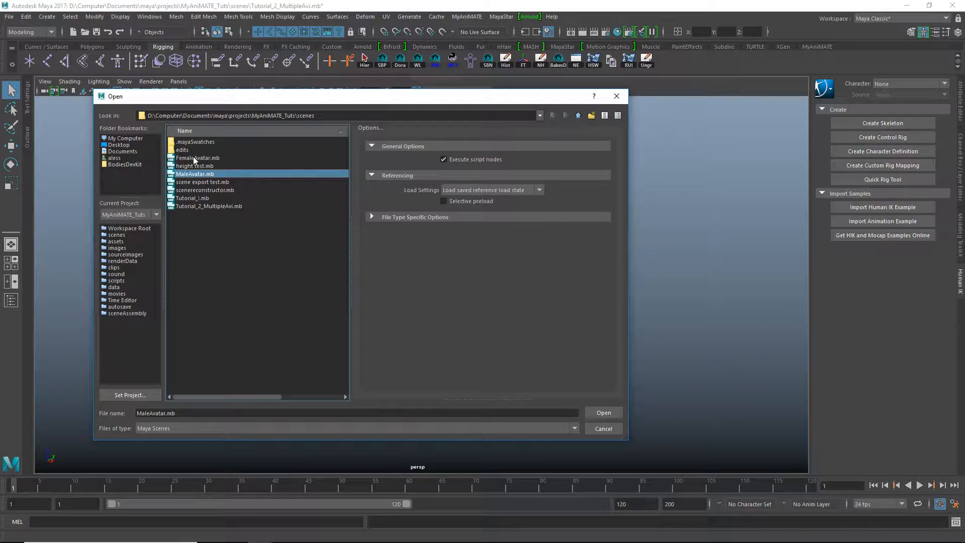
pyautogui.doubleClick(194, 157)
pyautogui.click(480, 286)
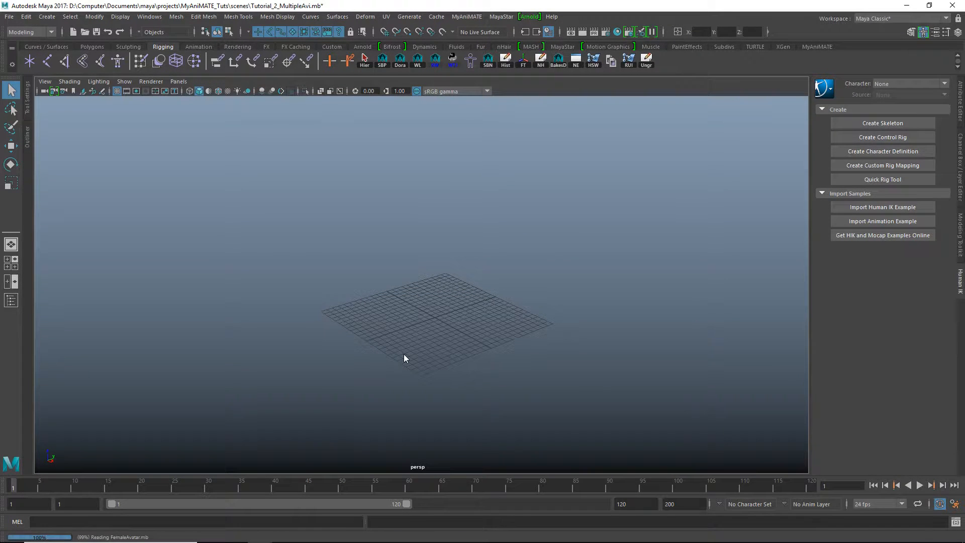
pyautogui.keyDown('alt'); pyautogui.moveTo(404, 354); pyautogui.dragTo(462, 217); pyautogui.keyUp('alt')
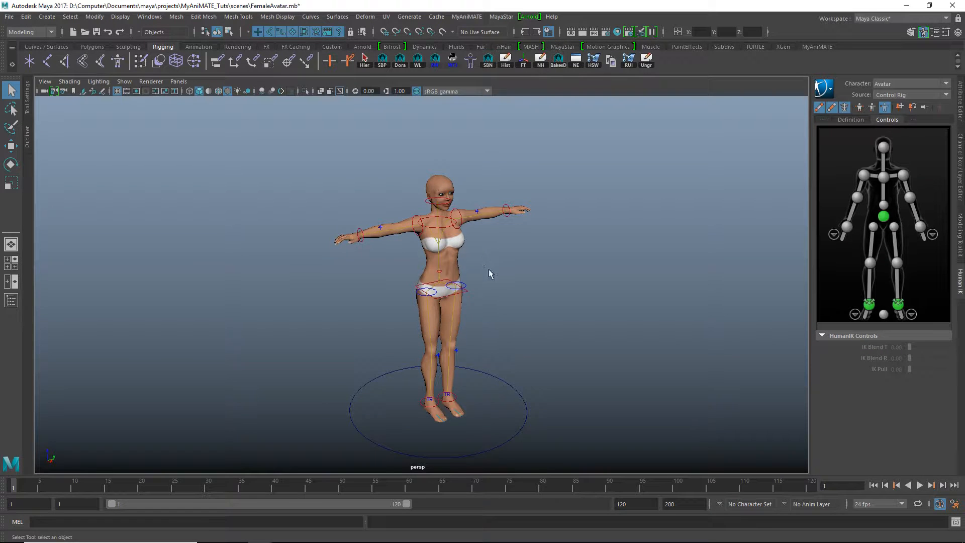
pyautogui.moveTo(491, 274)
pyautogui.keyDown('alt'); pyautogui.mouseDown()
pyautogui.moveTo(461, 280)
pyautogui.moveTo(479, 276)
pyautogui.mouseUp(); pyautogui.keyUp('alt')
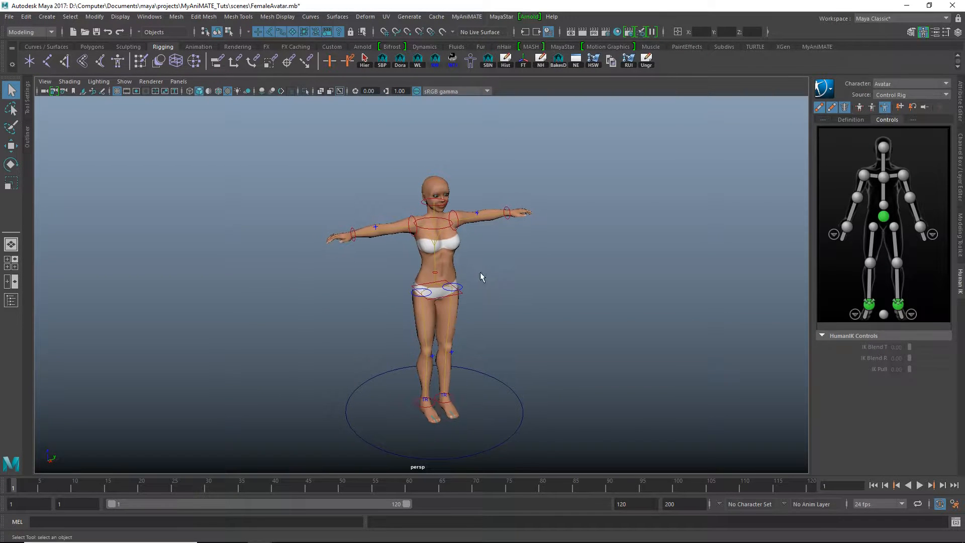
# Open the MaleAvatar.mb scene, discarding unsaved changes, and view the male avatar
pyautogui.click(9, 17)
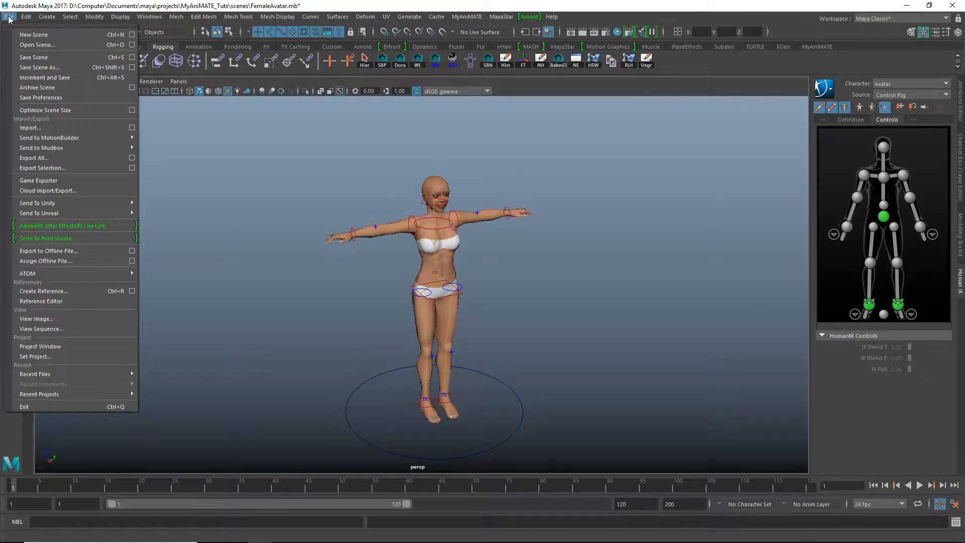
pyautogui.click(31, 45)
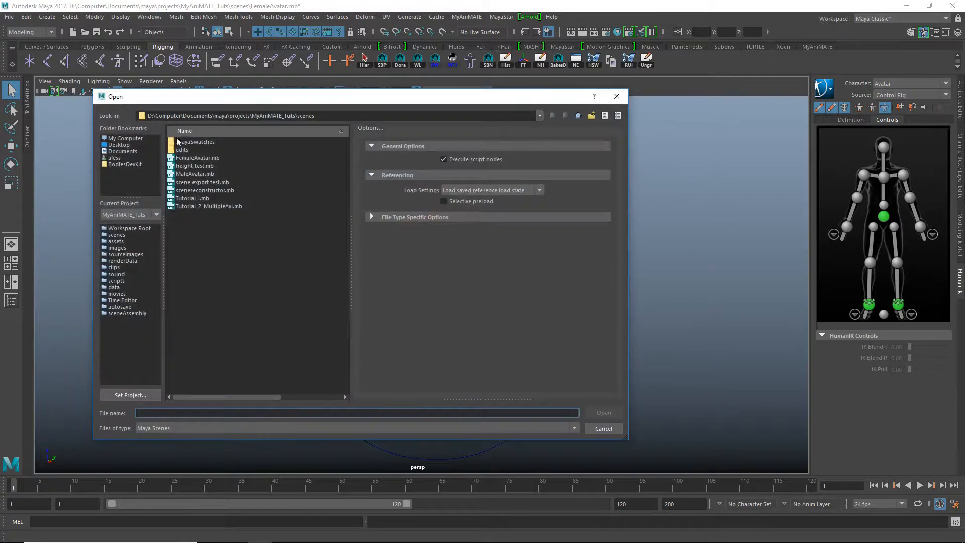
pyautogui.click(194, 175)
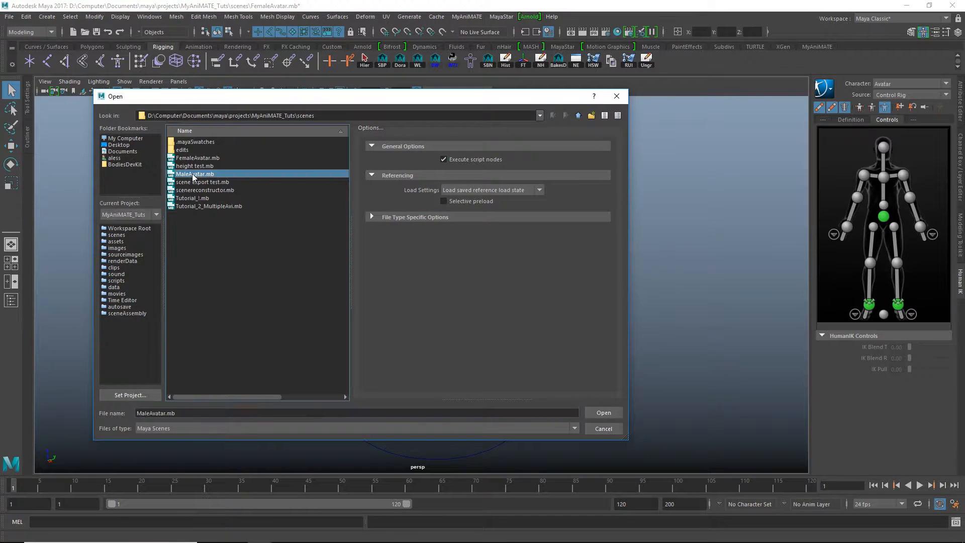
pyautogui.click(603, 413)
pyautogui.click(485, 283)
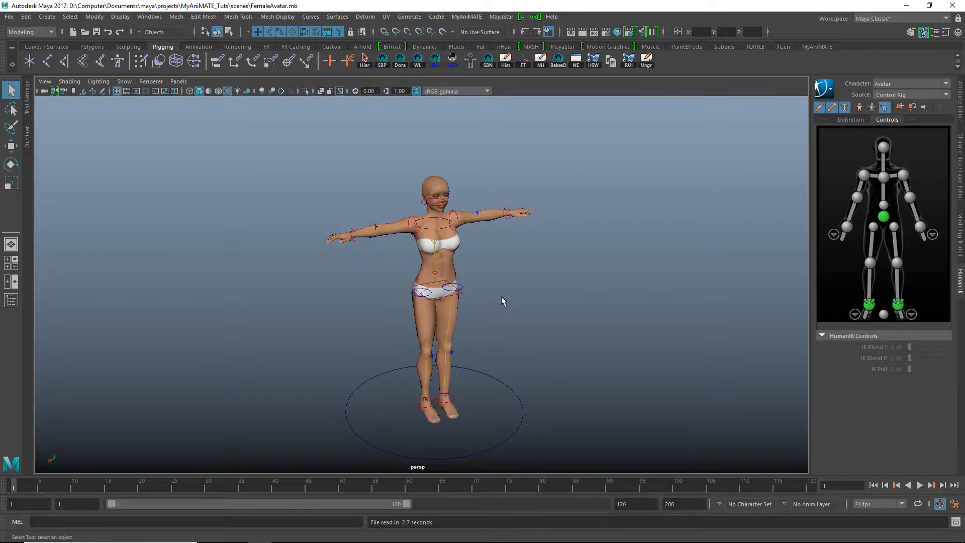
pyautogui.keyDown('alt'); pyautogui.moveTo(499, 293); pyautogui.dragTo(478, 283); pyautogui.keyUp('alt')
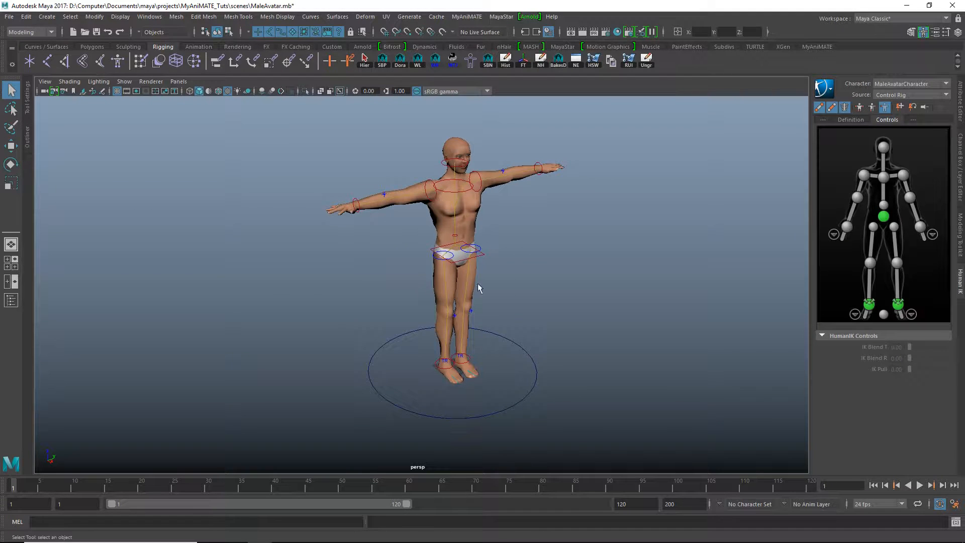
pyautogui.keyDown('alt'); pyautogui.moveTo(536, 263); pyautogui.dragTo(509, 261); pyautogui.keyUp('alt')
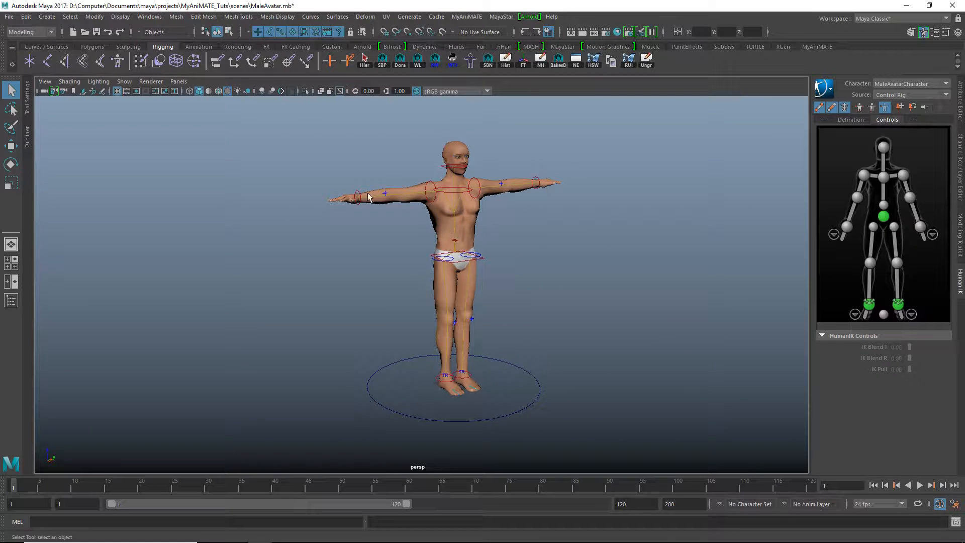
pyautogui.keyDown('alt'); pyautogui.moveTo(445, 224); pyautogui.dragTo(441, 230, button='middle'); pyautogui.keyUp('alt')
# Open the empty Tutorial_2_MultipleAvi.mb scene, discarding unsaved changes to the male avatar scene
pyautogui.click(9, 16)
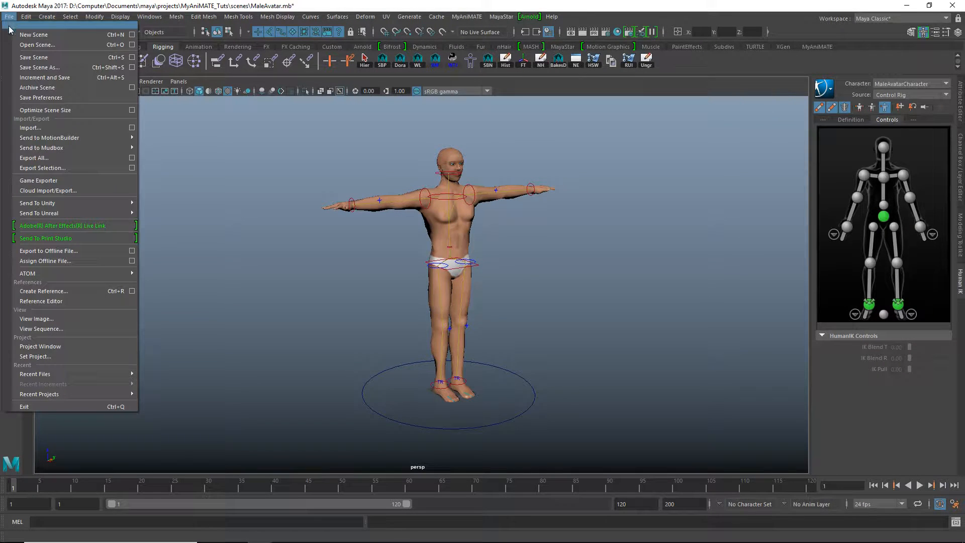
pyautogui.click(25, 44)
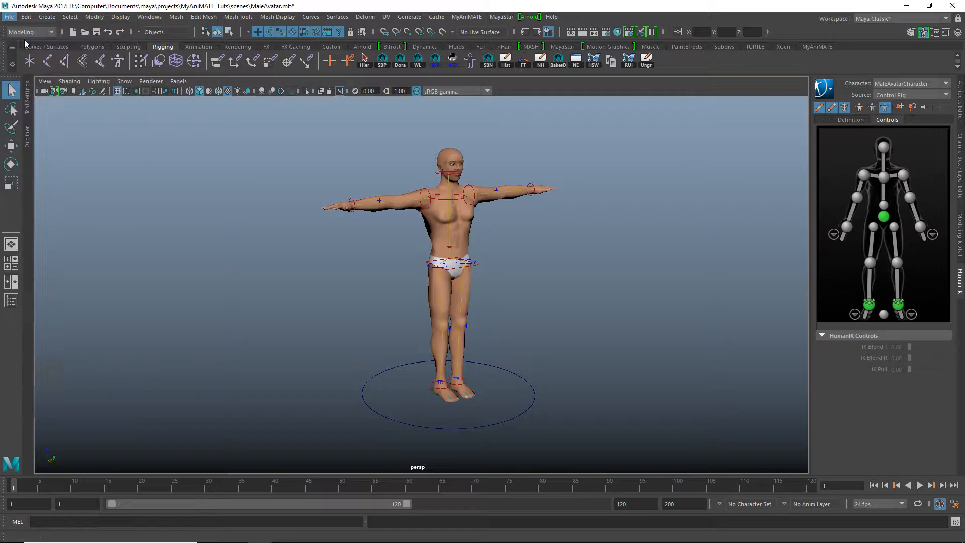
pyautogui.click(214, 206)
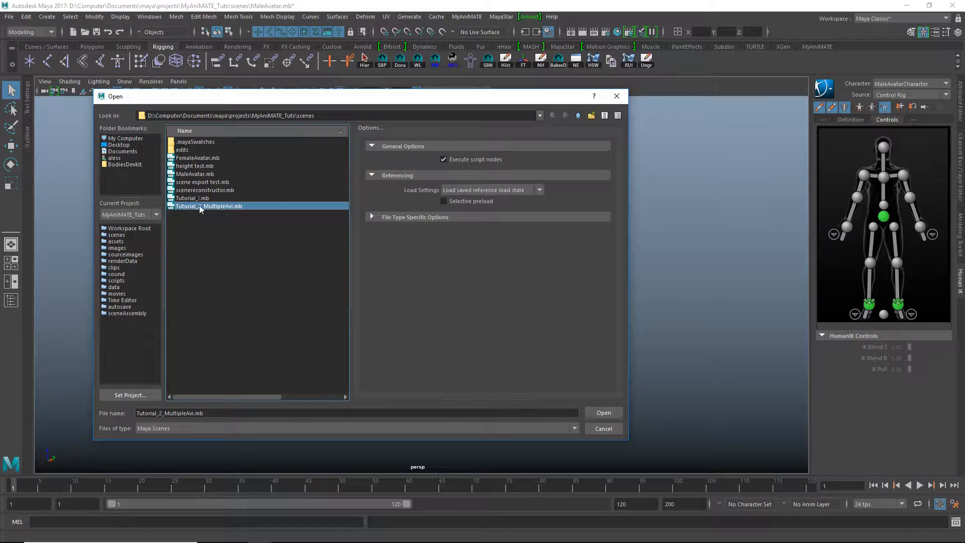
pyautogui.click(604, 413)
pyautogui.click(485, 284)
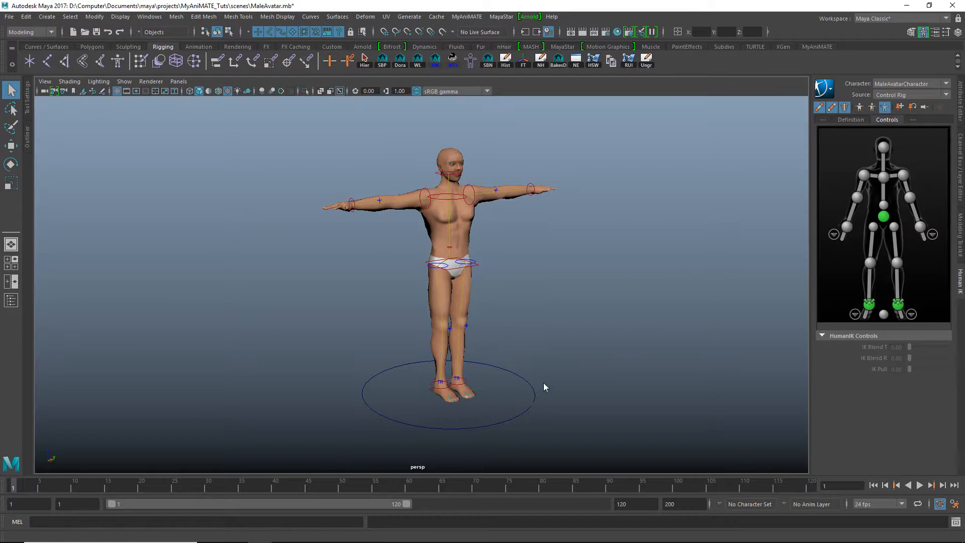
pyautogui.keyDown('alt'); pyautogui.moveTo(521, 273); pyautogui.dragTo(488, 297); pyautogui.keyUp('alt')
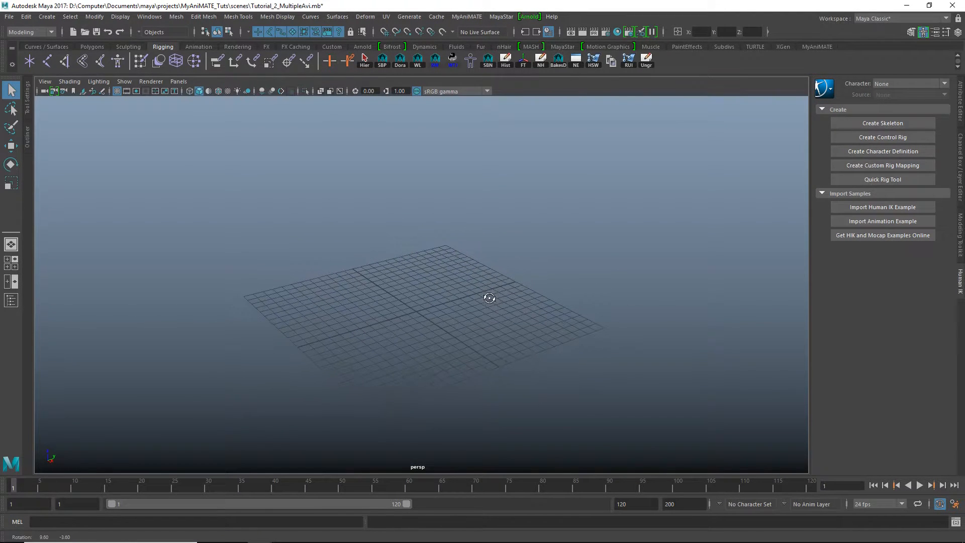
# Import FemaleAvatar.mb from the project's scenes folder into the current scene
pyautogui.click(10, 18)
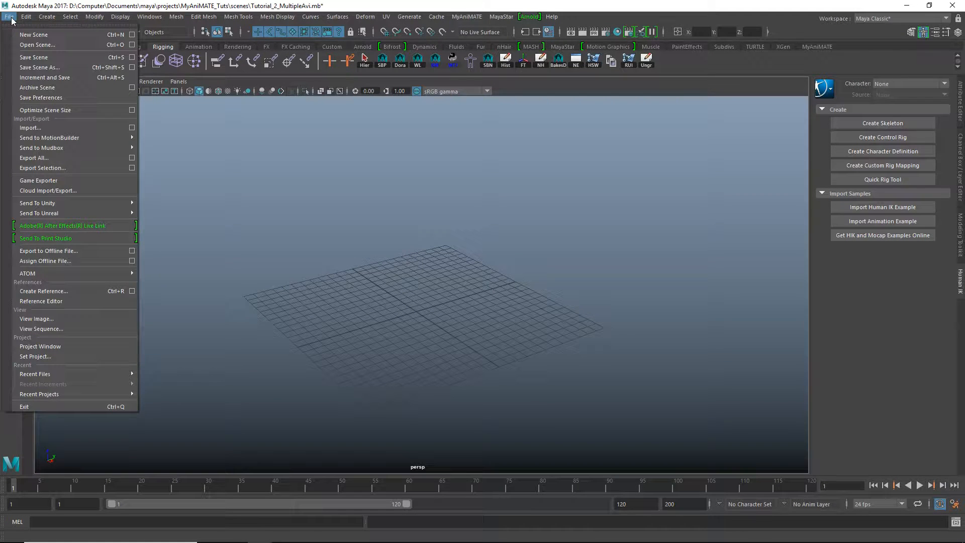
pyautogui.click(30, 128)
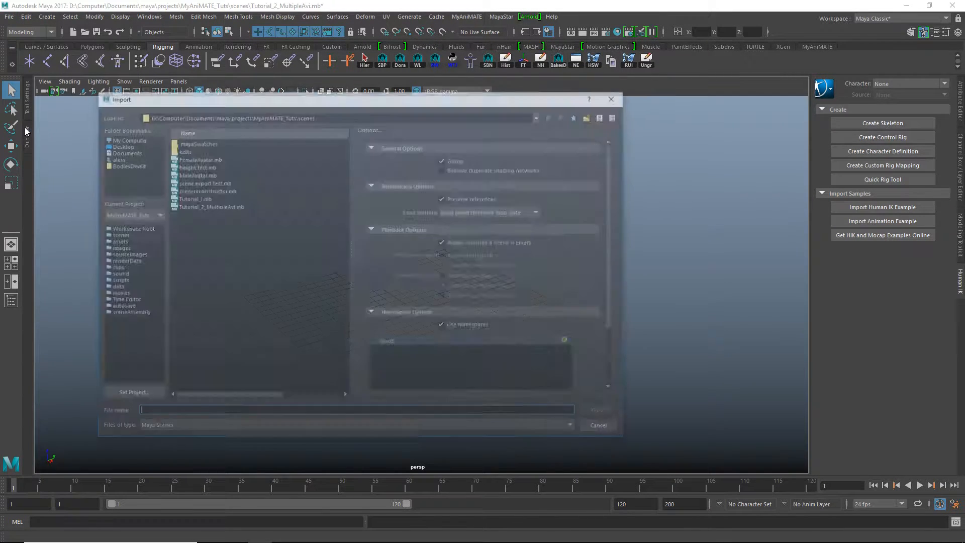
pyautogui.click(186, 158)
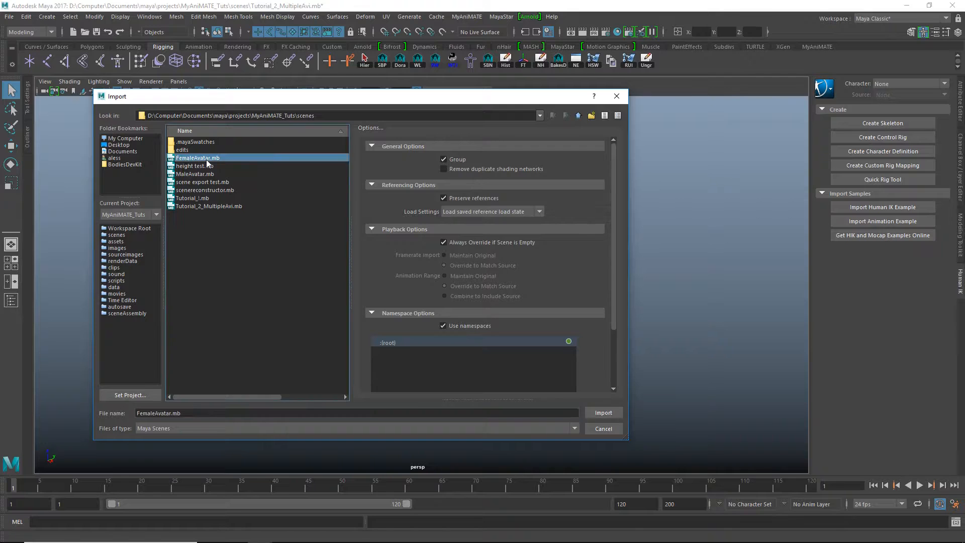
pyautogui.click(603, 413)
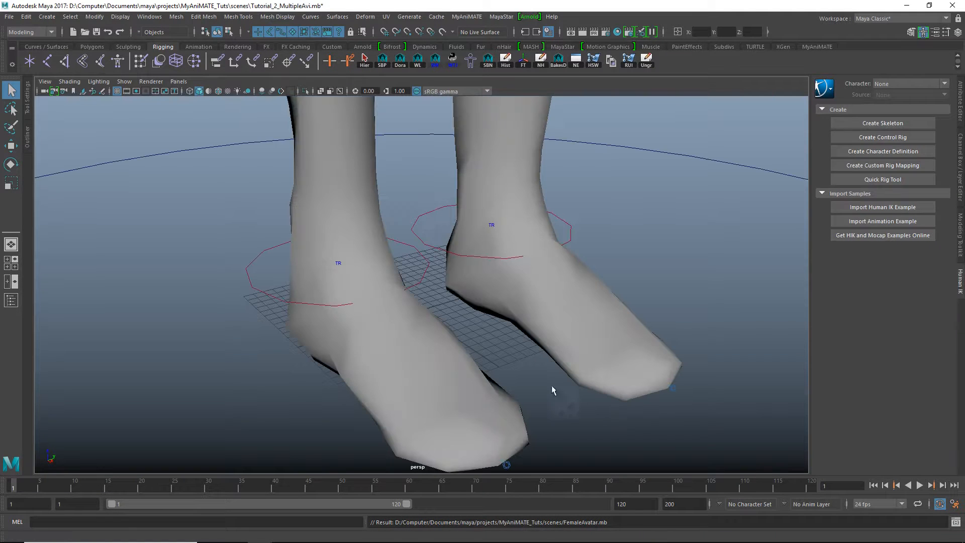
# Turn on textured shading in the perspective view and select the imported avatar's Spine1 control
pyautogui.keyDown('alt'); pyautogui.moveTo(612, 396); pyautogui.dragTo(273, 306, button='right'); pyautogui.keyUp('alt')
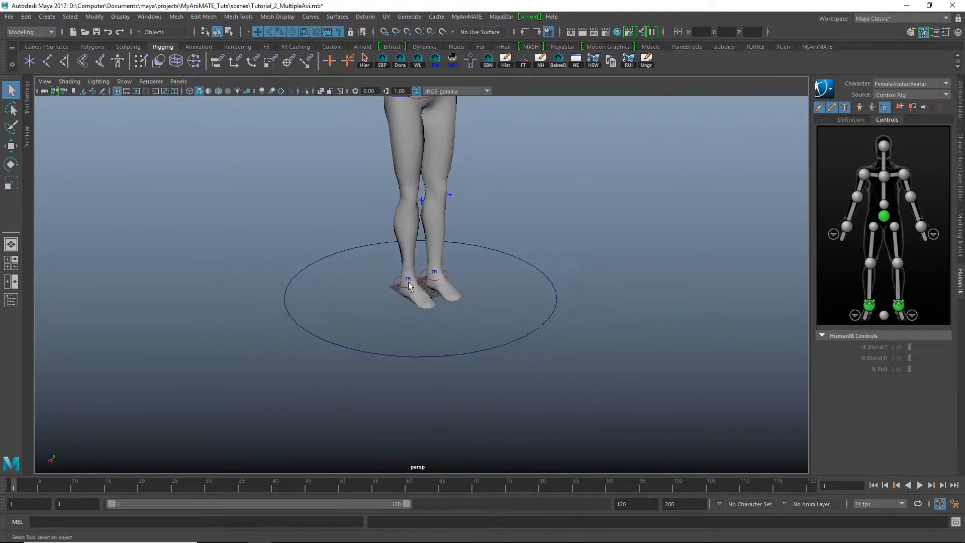
pyautogui.keyDown('alt'); pyautogui.moveTo(466, 258); pyautogui.dragTo(466, 381, button='middle'); pyautogui.keyUp('alt')
pyautogui.keyDown('alt'); pyautogui.moveTo(465, 382); pyautogui.dragTo(405, 355, button='right'); pyautogui.keyUp('alt')
pyautogui.moveTo(405, 355)
pyautogui.keyDown('alt'); pyautogui.mouseDown()
pyautogui.moveTo(484, 348)
pyautogui.moveTo(457, 323)
pyautogui.moveTo(526, 338)
pyautogui.mouseUp(); pyautogui.keyUp('alt')
pyautogui.press('6')
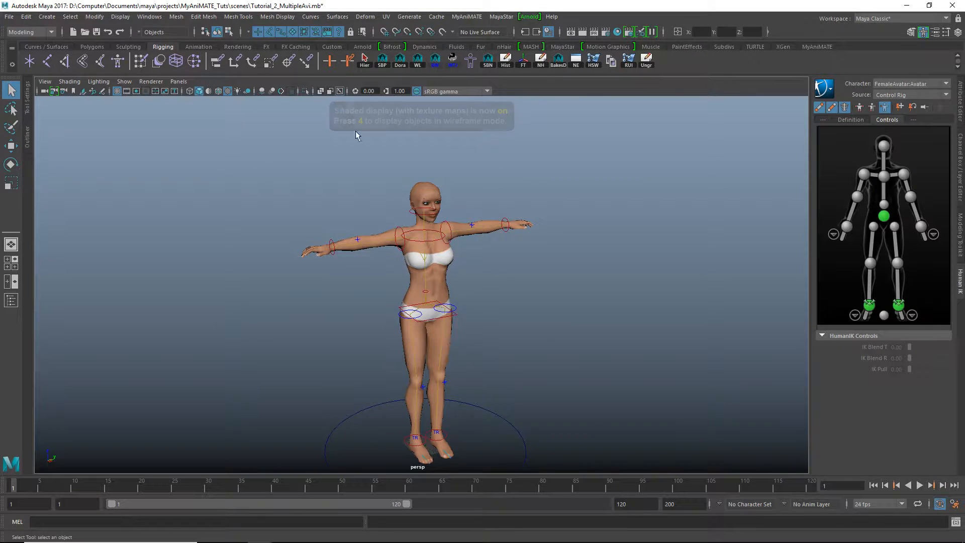
pyautogui.moveTo(346, 268)
pyautogui.keyDown('alt'); pyautogui.mouseDown()
pyautogui.moveTo(322, 250)
pyautogui.moveTo(352, 255)
pyautogui.mouseUp(); pyautogui.keyUp('alt')
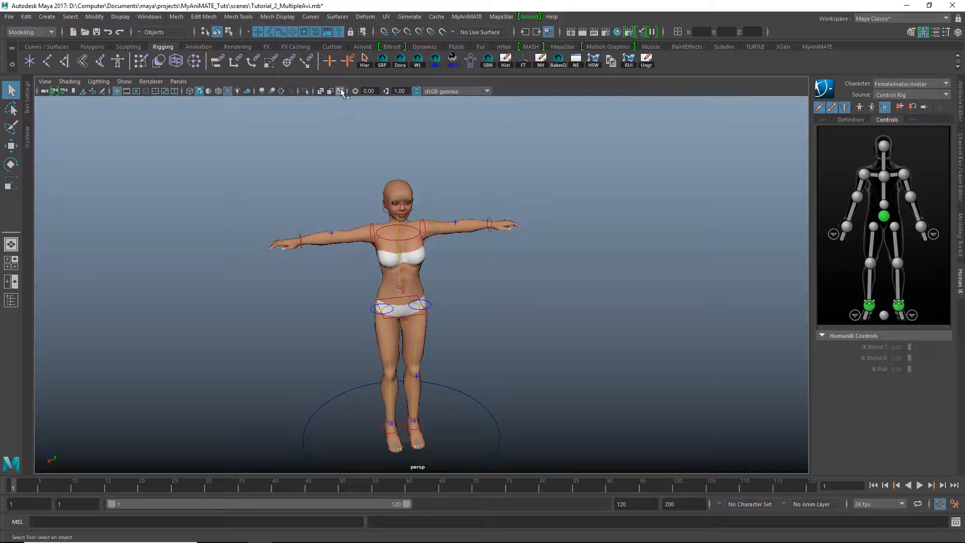
pyautogui.keyDown('alt'); pyautogui.moveTo(421, 250); pyautogui.dragTo(408, 247); pyautogui.keyUp('alt')
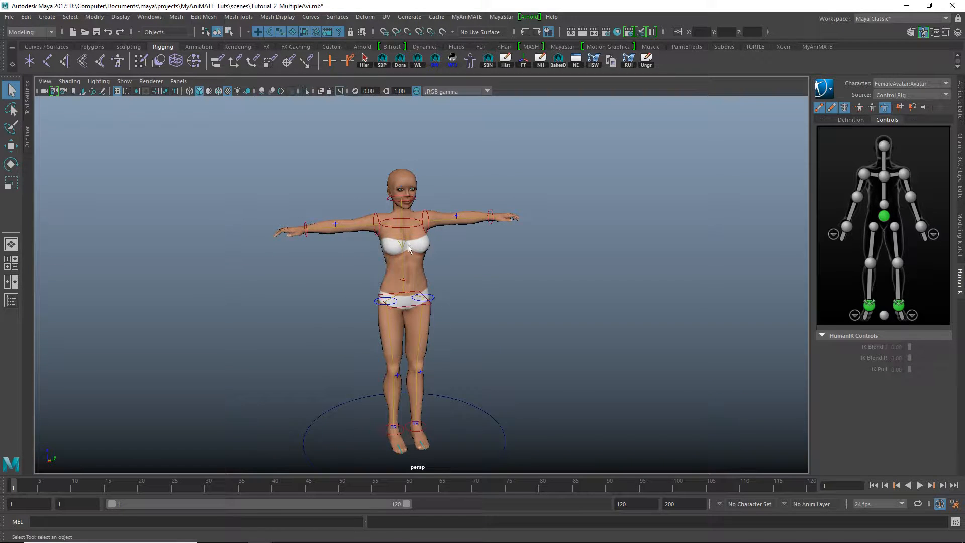
pyautogui.click(408, 248)
pyautogui.keyDown('alt'); pyautogui.moveTo(463, 258); pyautogui.dragTo(447, 248); pyautogui.keyUp('alt')
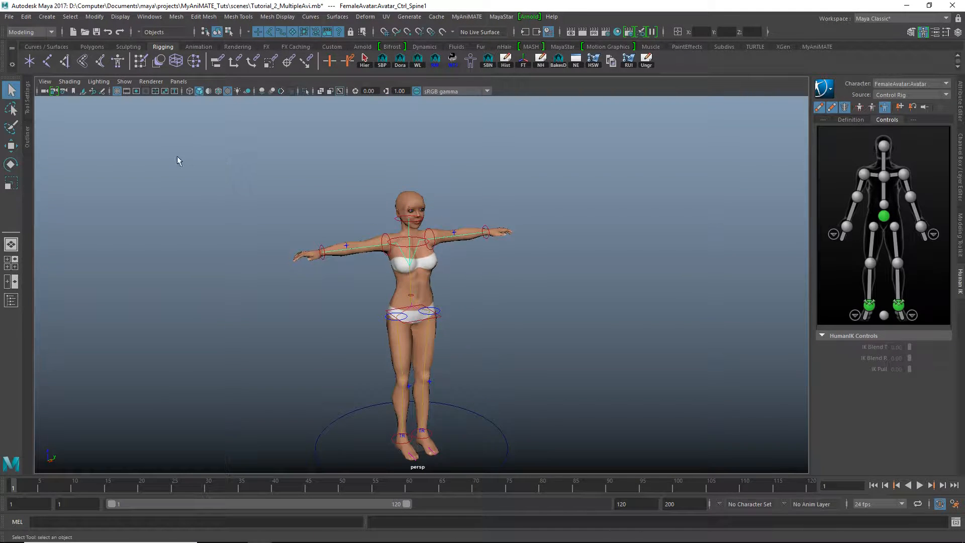
# Show the Outliner, expand the imported avatar's group and select FemaleAvatar:Head to examine the object name prefixes
pyautogui.click(29, 129)
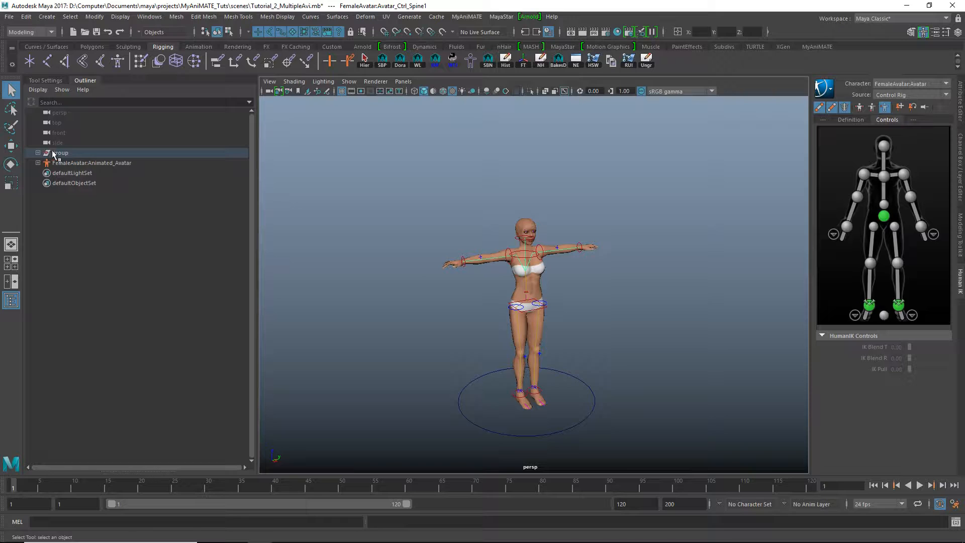
pyautogui.click(58, 153)
pyautogui.click(37, 153)
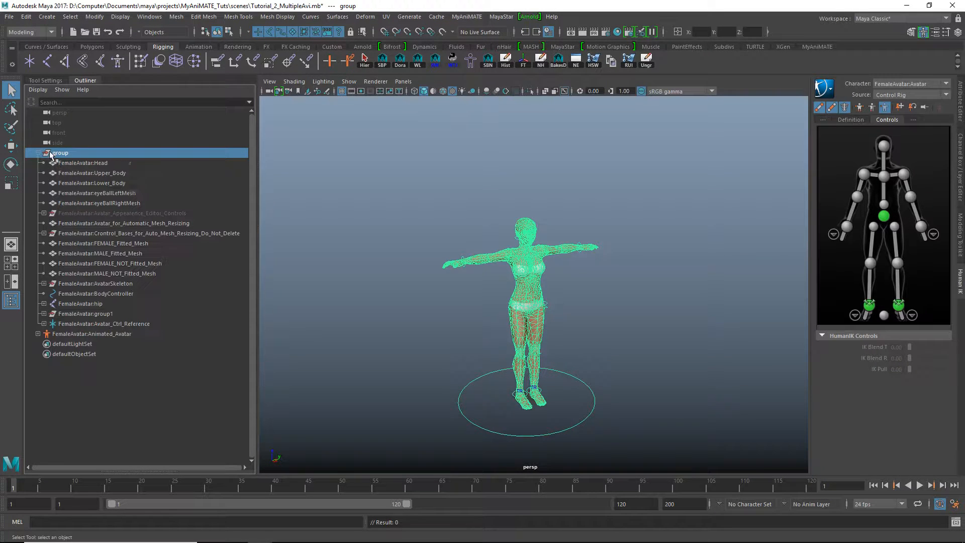
pyautogui.click(95, 162)
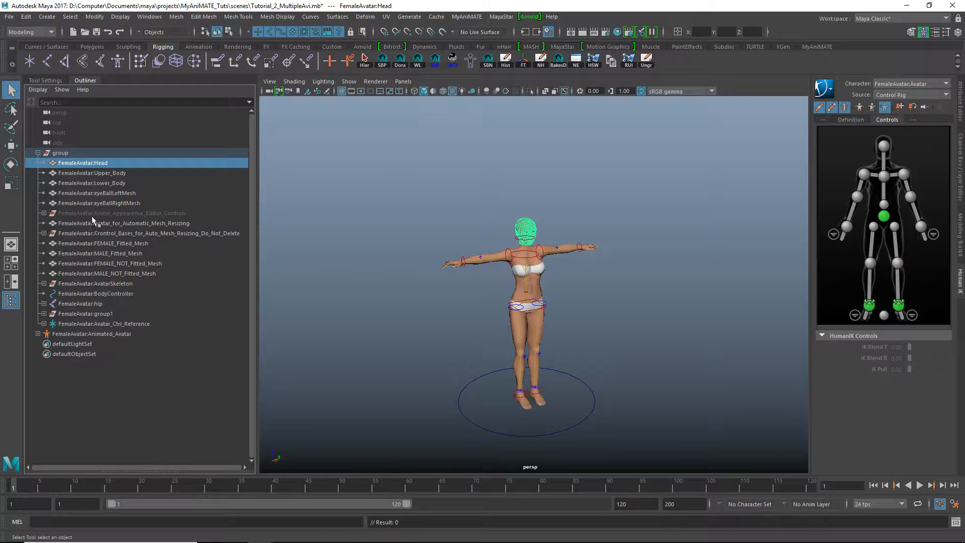
pyautogui.keyDown('alt'); pyautogui.moveTo(322, 241); pyautogui.dragTo(335, 243); pyautogui.keyUp('alt')
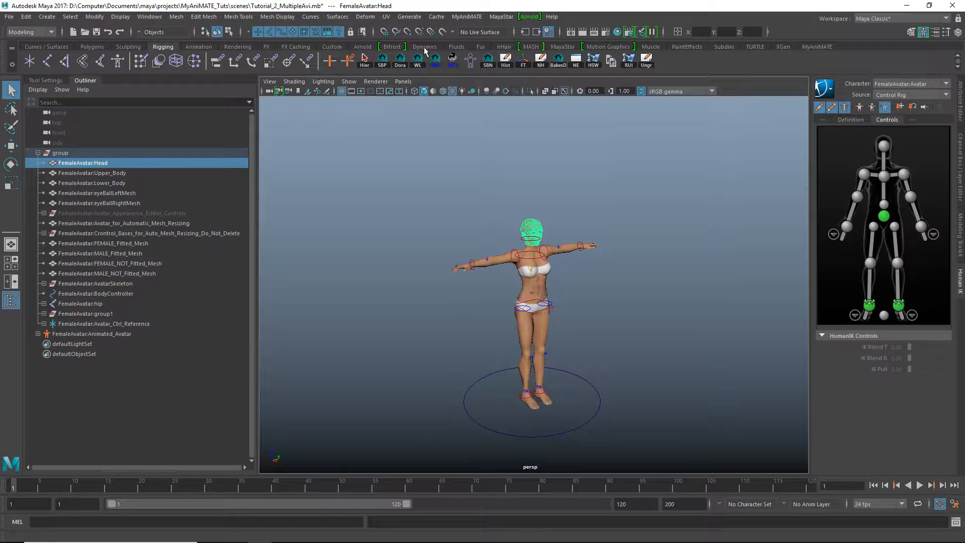
# Open the Namespace Editor to inspect the scene's namespaces
pyautogui.click(157, 18)
pyautogui.moveTo(168, 51)
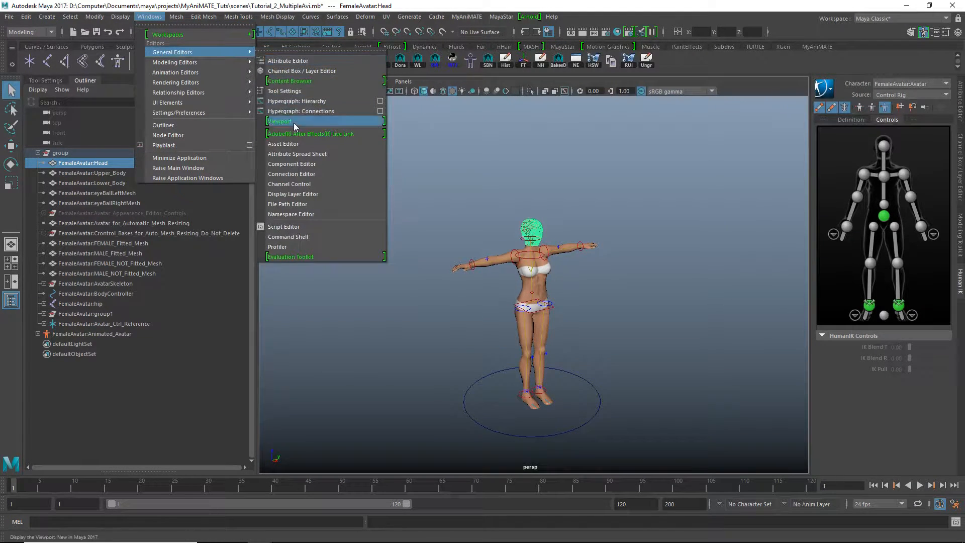
pyautogui.click(328, 214)
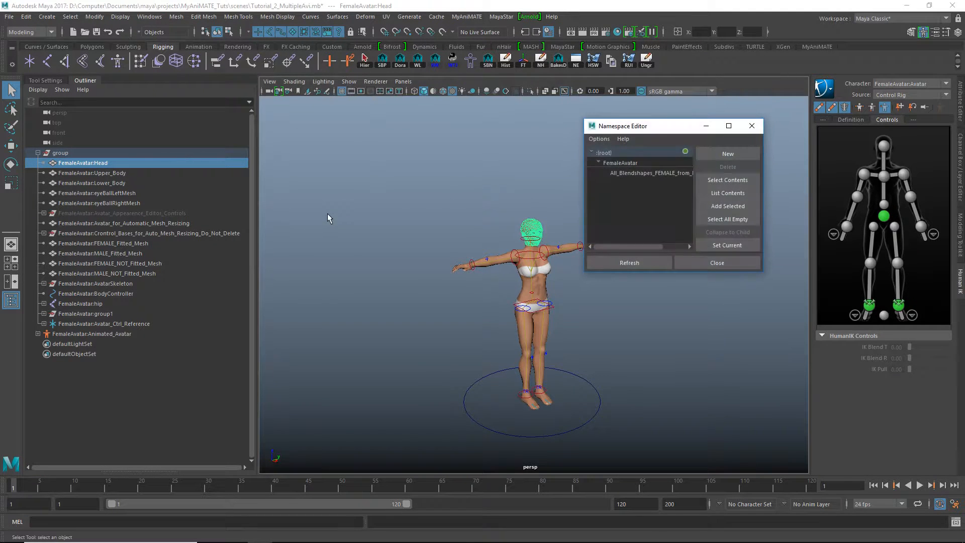
# Delete the FemaleAvatar namespace and its nested female blendshapes namespace, merging the contents of both with root
pyautogui.click(628, 164)
pyautogui.moveTo(642, 125); pyautogui.dragTo(653, 109)
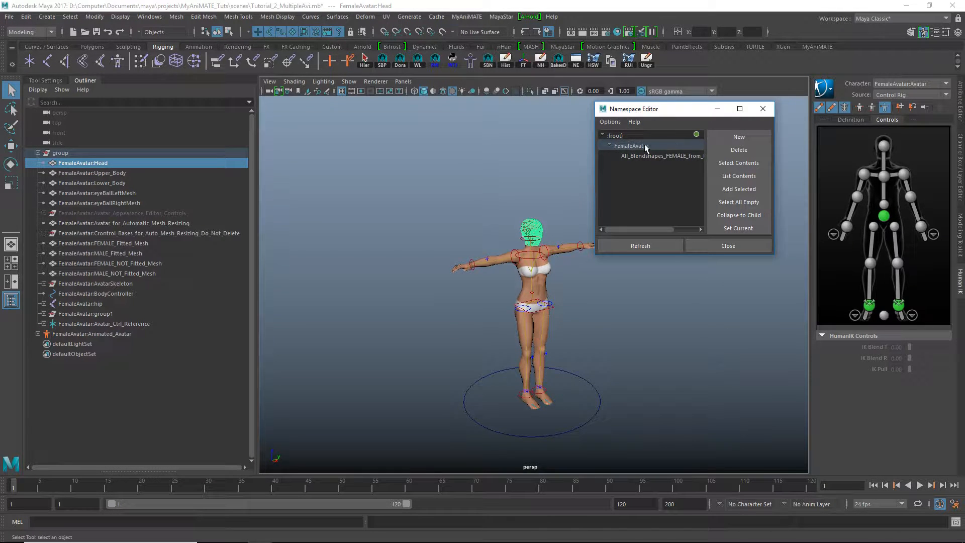
pyautogui.click(737, 150)
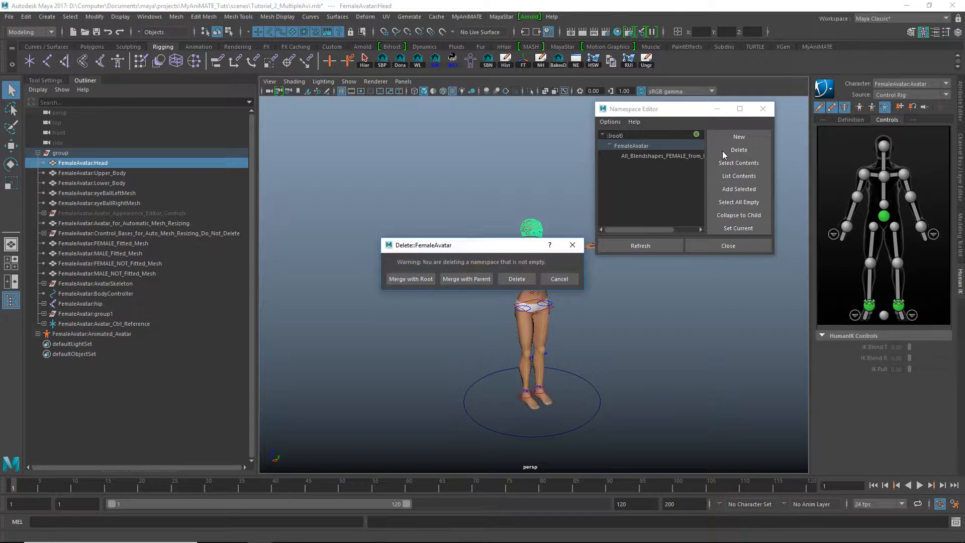
pyautogui.click(407, 278)
pyautogui.click(647, 146)
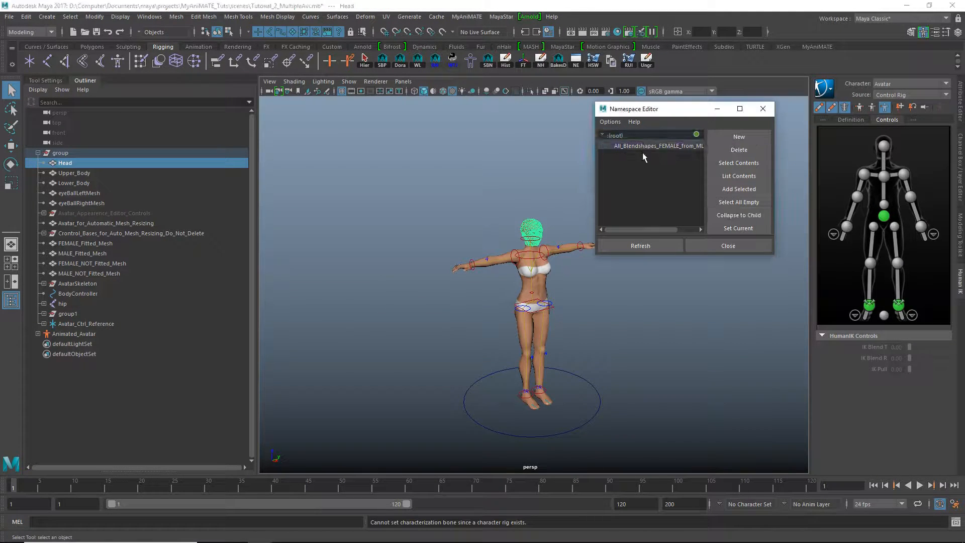
pyautogui.click(738, 151)
pyautogui.click(406, 277)
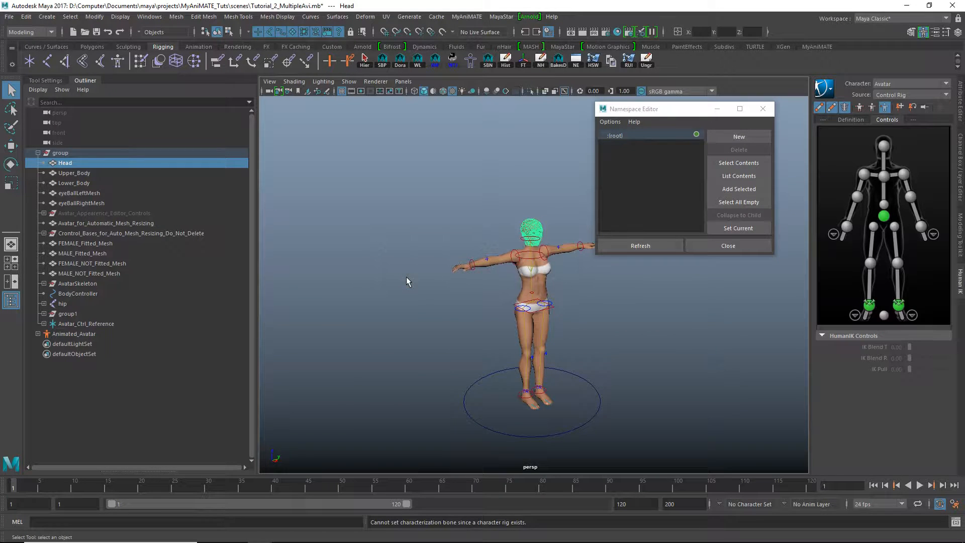
# Collapse and select the female avatar's group, and import MaleAvatar.mb from the project's scenes folder
pyautogui.click(38, 153)
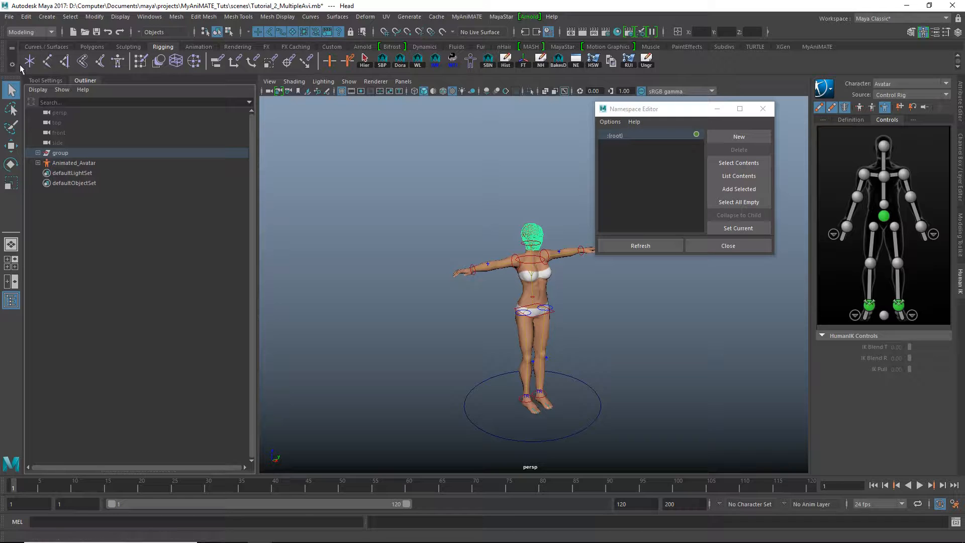
pyautogui.click(57, 154)
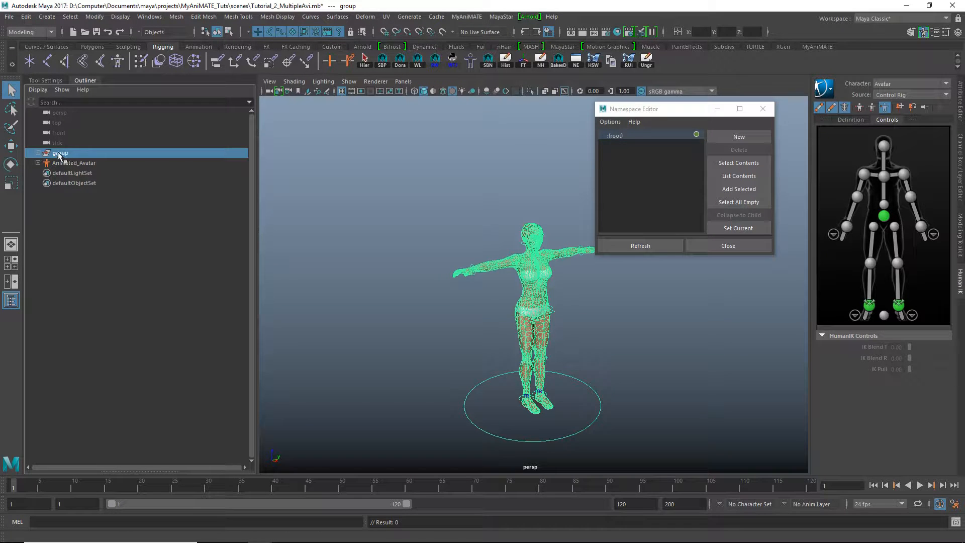
pyautogui.click(8, 18)
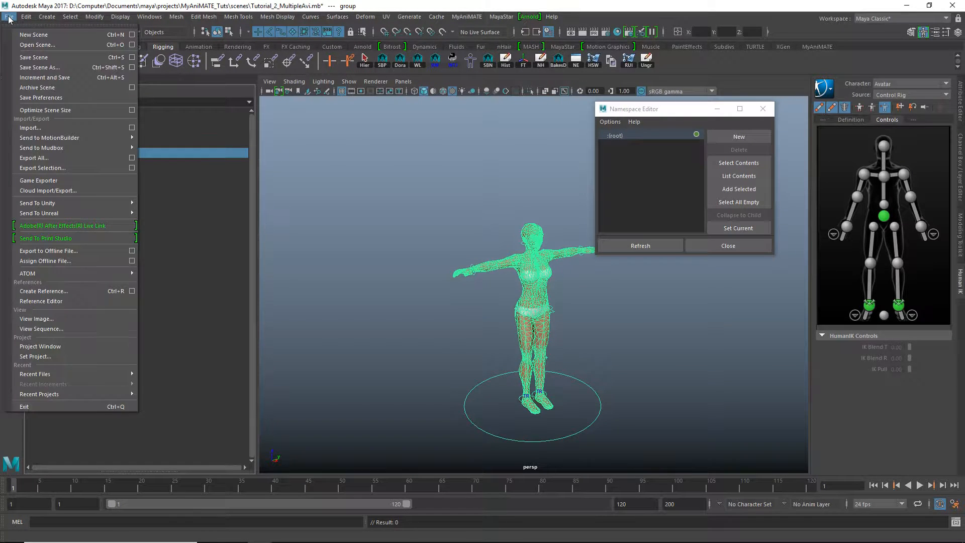
pyautogui.click(43, 128)
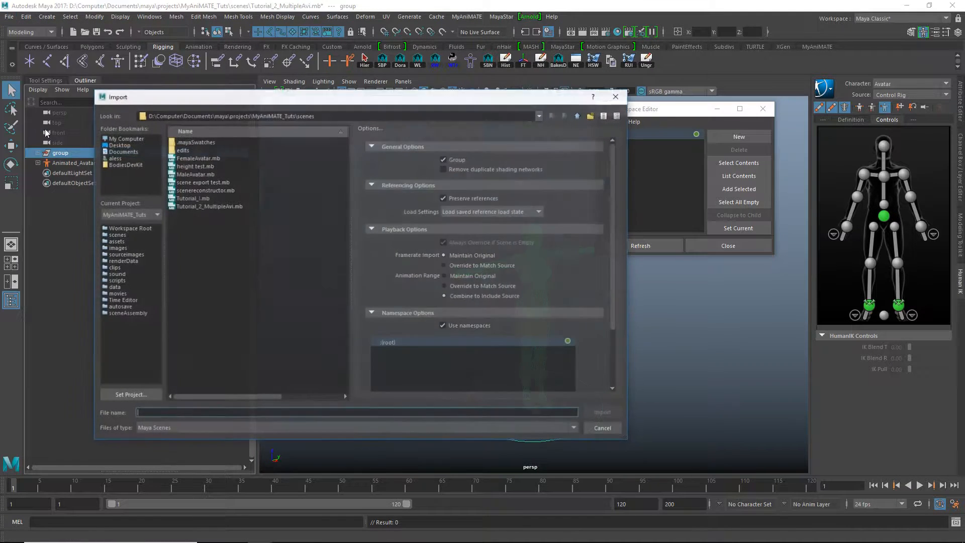
pyautogui.click(193, 173)
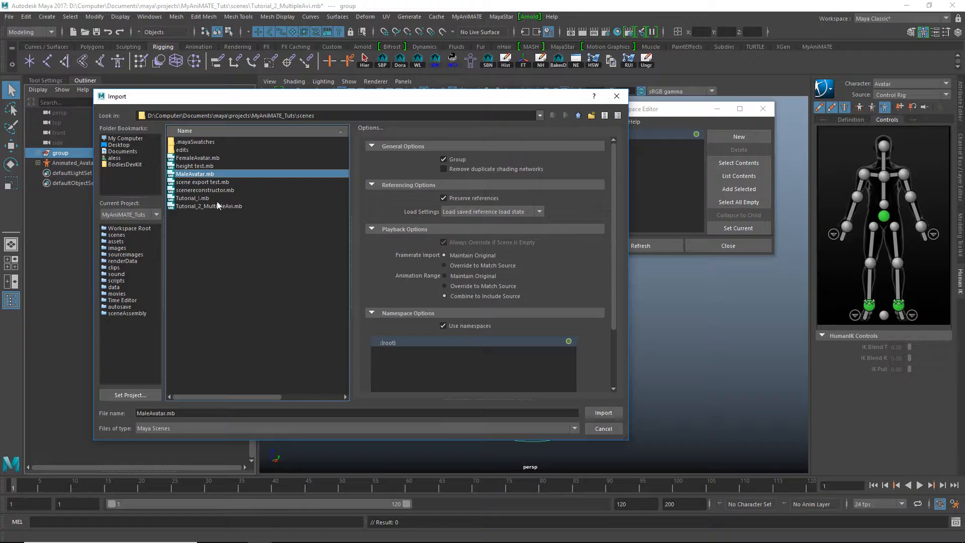
pyautogui.click(607, 414)
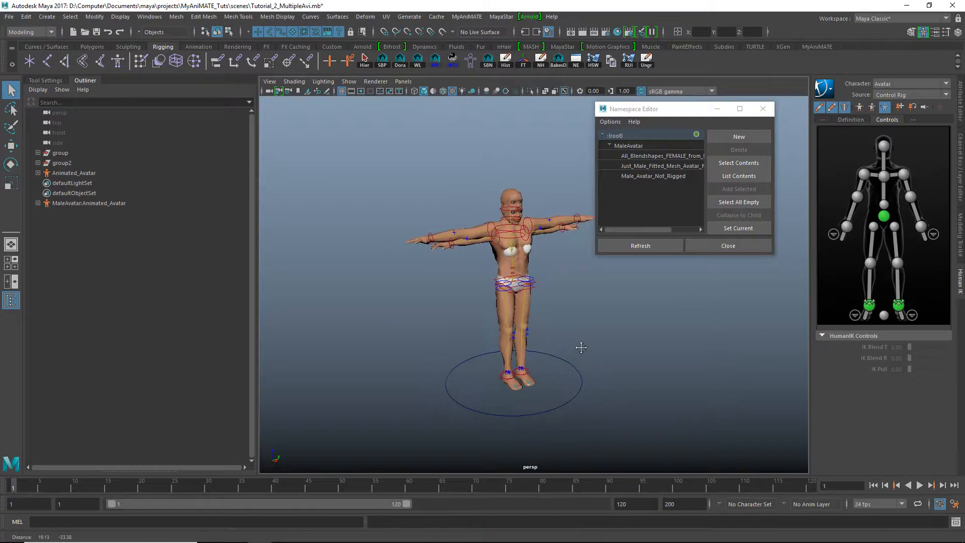
# Select the male avatar's group2 and inspect how it overlaps the female avatar in the perspective view
pyautogui.click(62, 162)
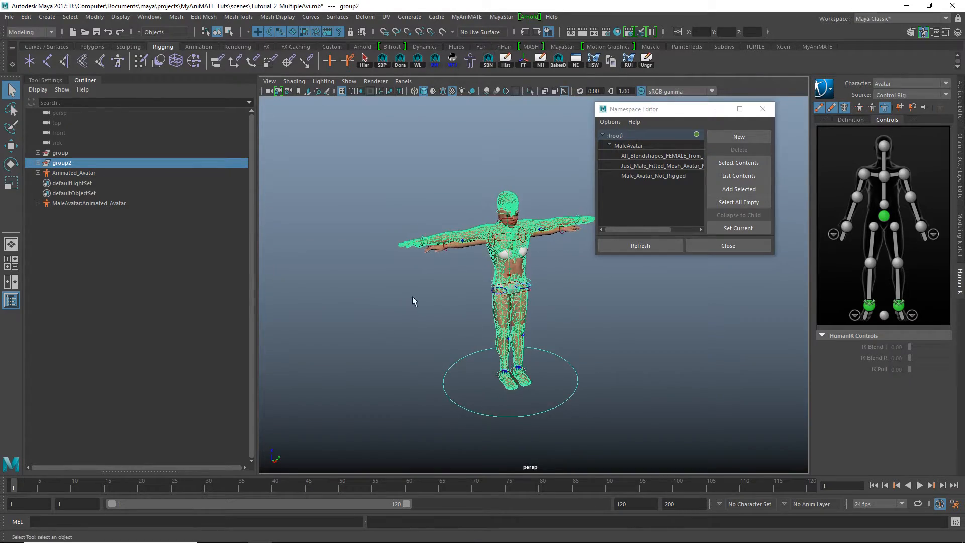
pyautogui.keyDown('alt'); pyautogui.moveTo(413, 301); pyautogui.dragTo(534, 366); pyautogui.keyUp('alt')
pyautogui.keyDown('alt'); pyautogui.moveTo(477, 356); pyautogui.dragTo(472, 366); pyautogui.keyUp('alt')
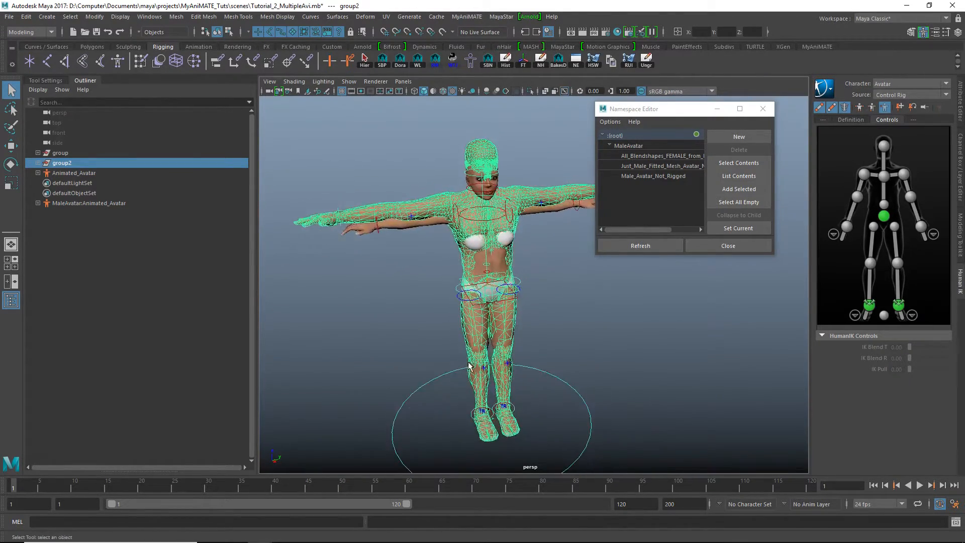
pyautogui.keyDown('alt'); pyautogui.moveTo(472, 367); pyautogui.dragTo(401, 323, button='right'); pyautogui.keyUp('alt')
pyautogui.keyDown('alt'); pyautogui.moveTo(400, 323); pyautogui.dragTo(465, 301); pyautogui.keyUp('alt')
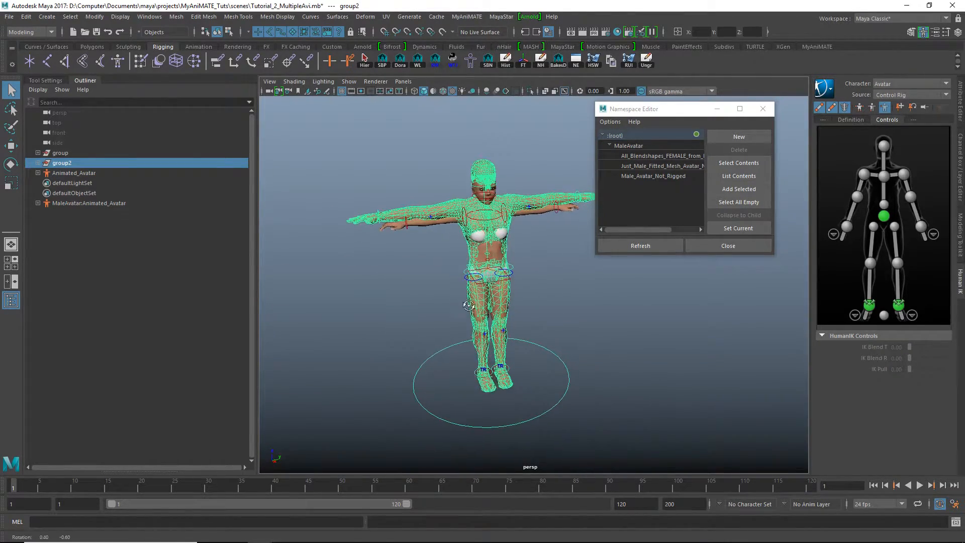
# Refresh the namespace list and delete the MaleAvatar namespace, merging its contents with root
pyautogui.click(651, 245)
pyautogui.click(625, 146)
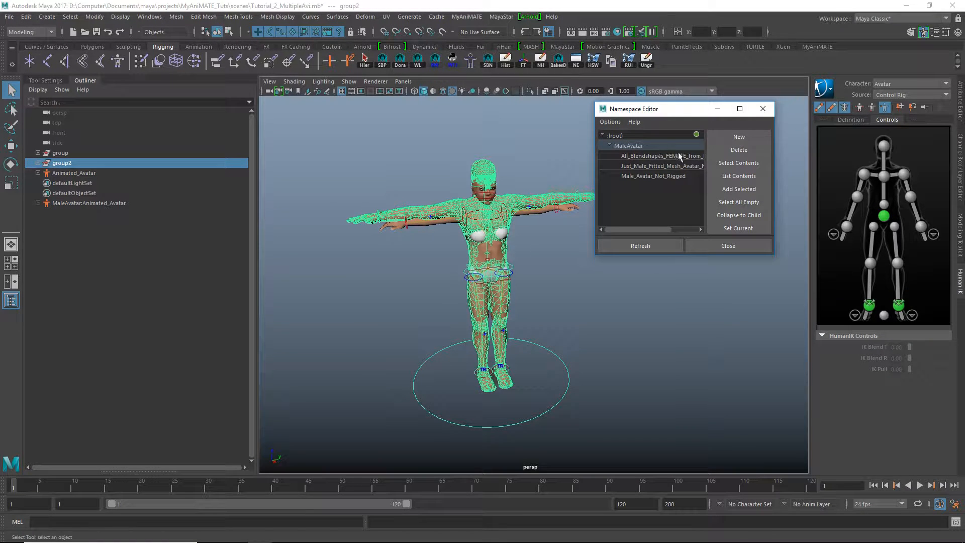
pyautogui.click(727, 151)
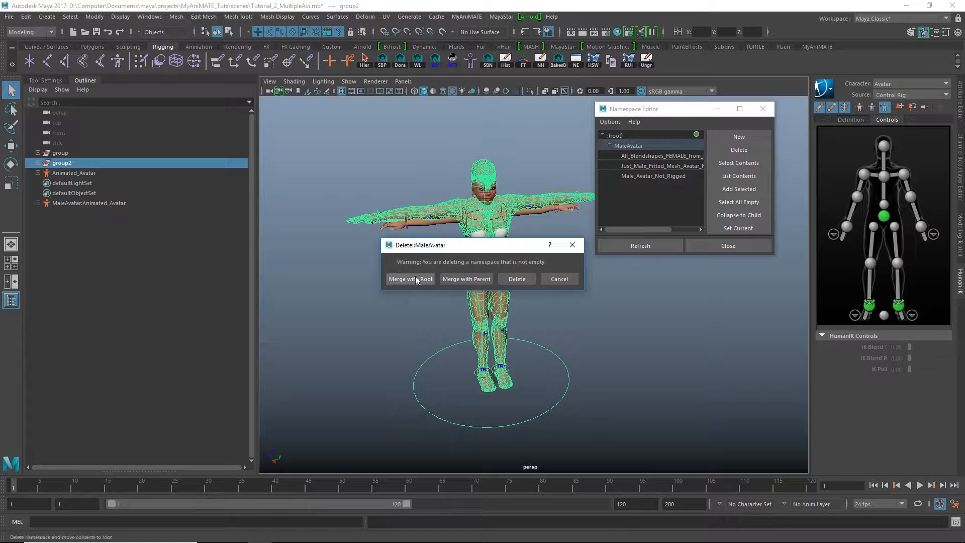
pyautogui.click(415, 276)
# Delete the remaining female blendshapes, male fitted mesh and Male_Avatar_Not_Rigged namespaces, merging each one's contents with root
pyautogui.click(630, 146)
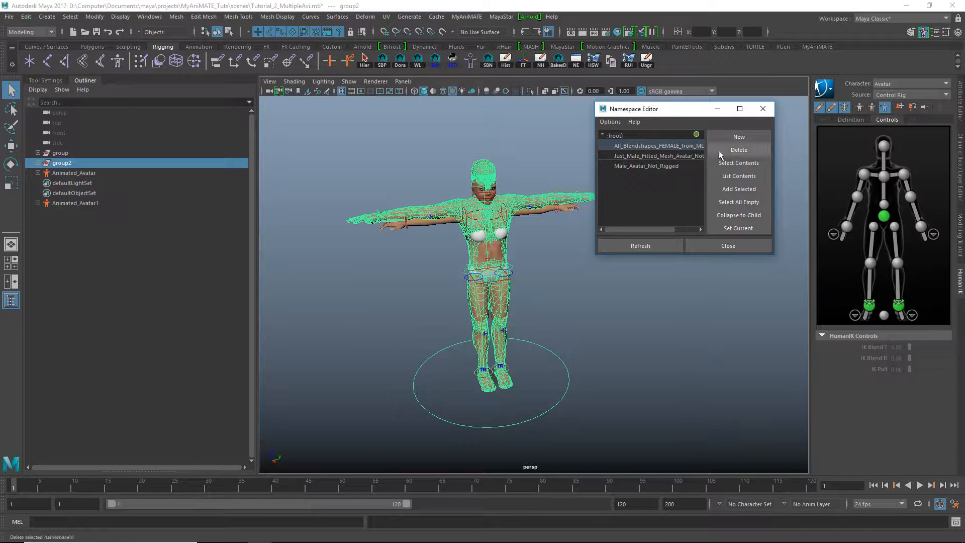
pyautogui.click(728, 150)
pyautogui.click(433, 276)
pyautogui.click(634, 146)
pyautogui.click(738, 149)
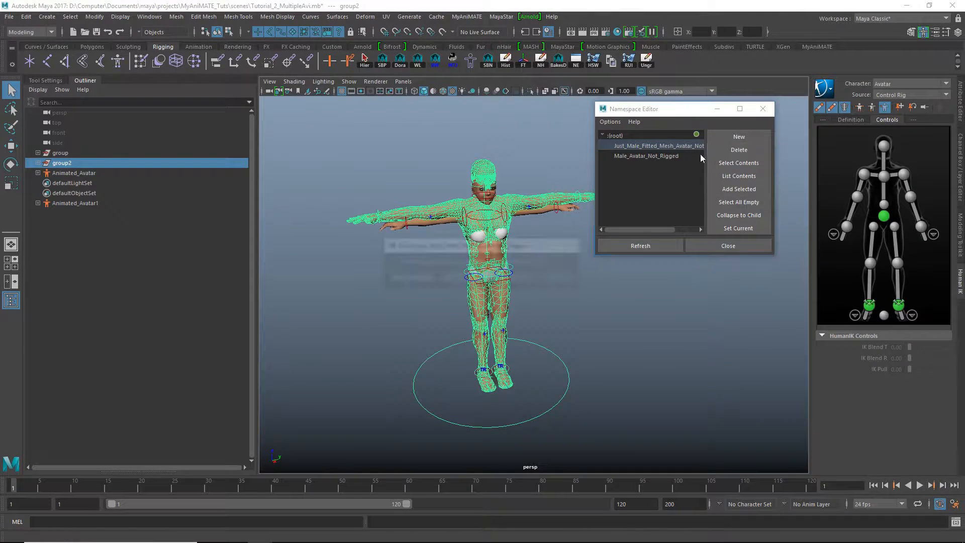
pyautogui.click(398, 279)
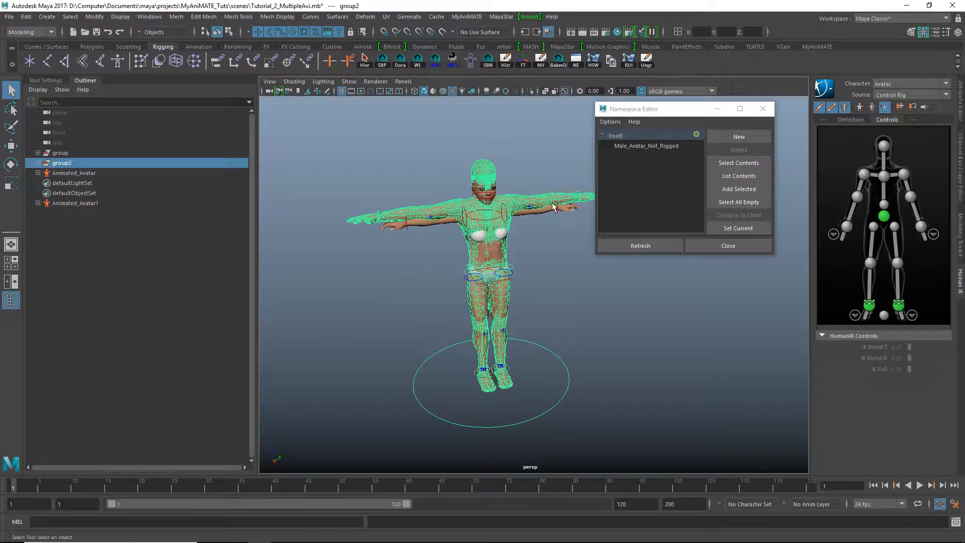
pyautogui.click(633, 145)
pyautogui.click(738, 150)
pyautogui.click(388, 278)
# Move the Namespace Editor away from the avatars and expand the female avatar's group to check its object names
pyautogui.keyDown('alt'); pyautogui.moveTo(473, 294); pyautogui.dragTo(528, 286); pyautogui.keyUp('alt')
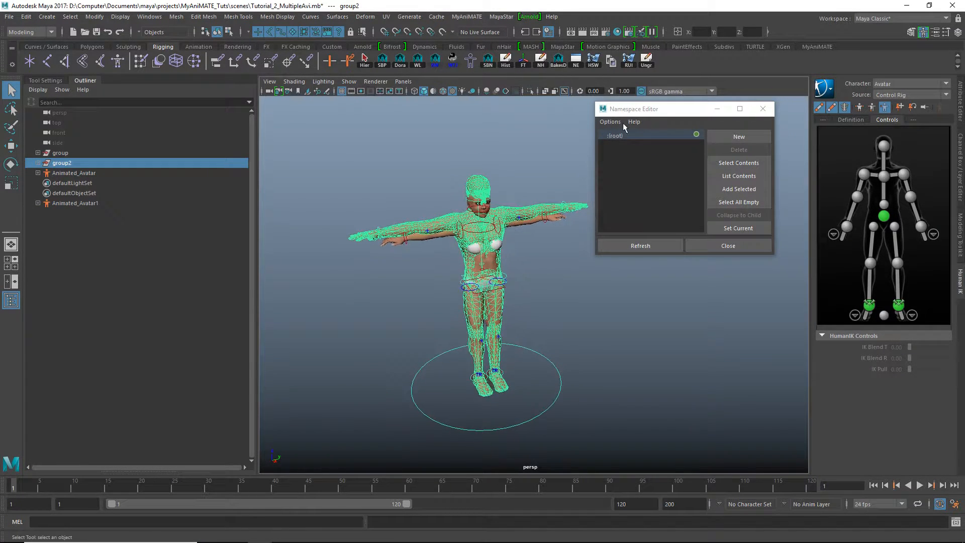
pyautogui.moveTo(632, 112); pyautogui.dragTo(728, 86)
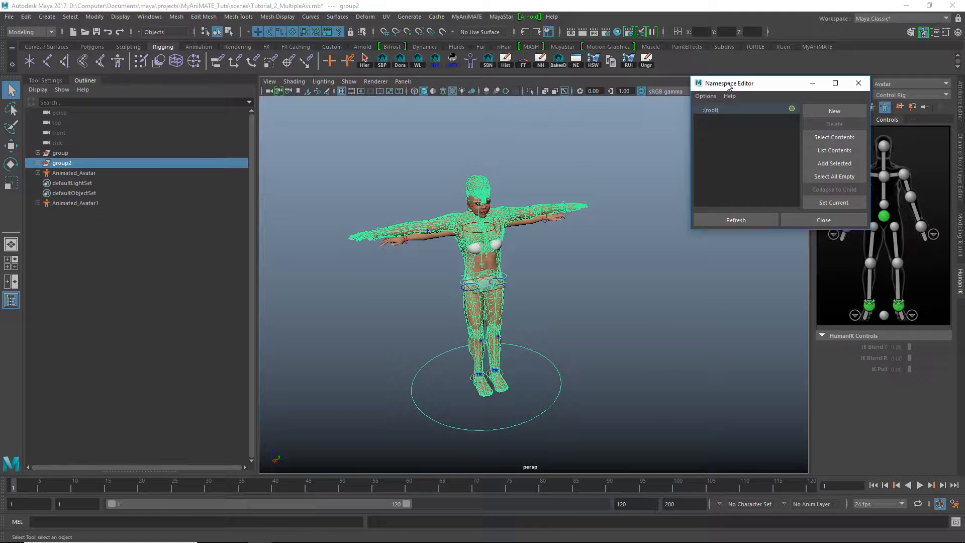
pyautogui.keyDown('alt'); pyautogui.moveTo(559, 215); pyautogui.dragTo(562, 208, button='middle'); pyautogui.keyUp('alt')
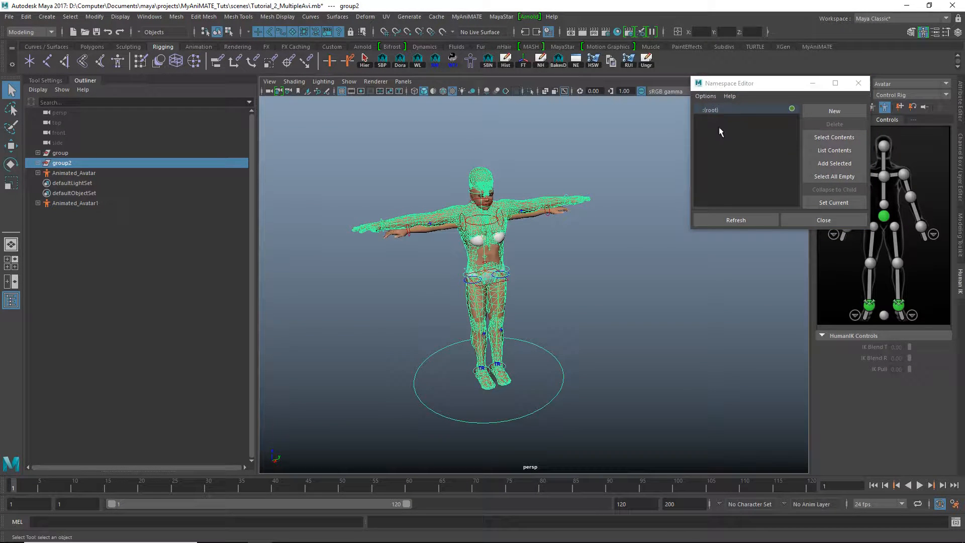
pyautogui.keyDown('alt'); pyautogui.moveTo(452, 242); pyautogui.dragTo(460, 227, button='middle'); pyautogui.keyUp('alt')
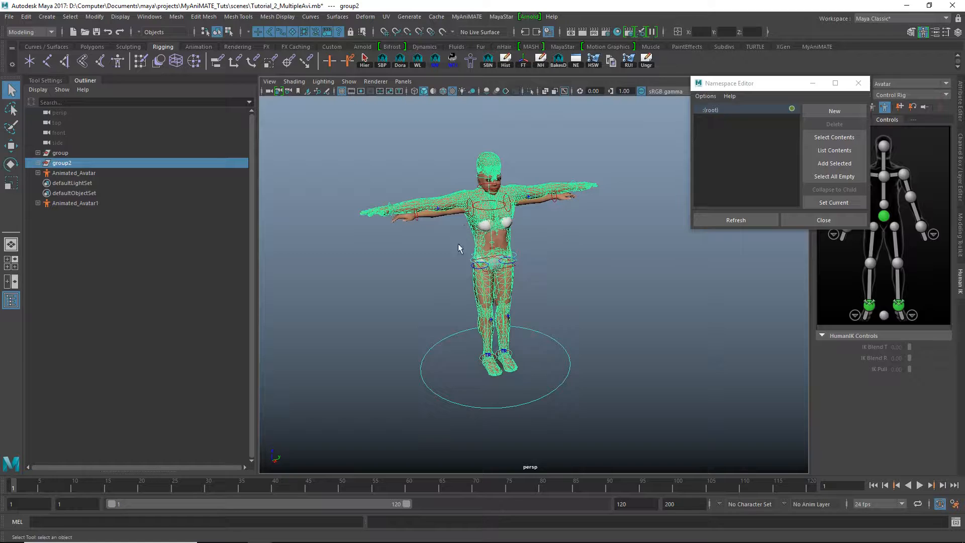
pyautogui.keyDown('alt'); pyautogui.moveTo(458, 245); pyautogui.dragTo(456, 242); pyautogui.keyUp('alt')
pyautogui.click(38, 153)
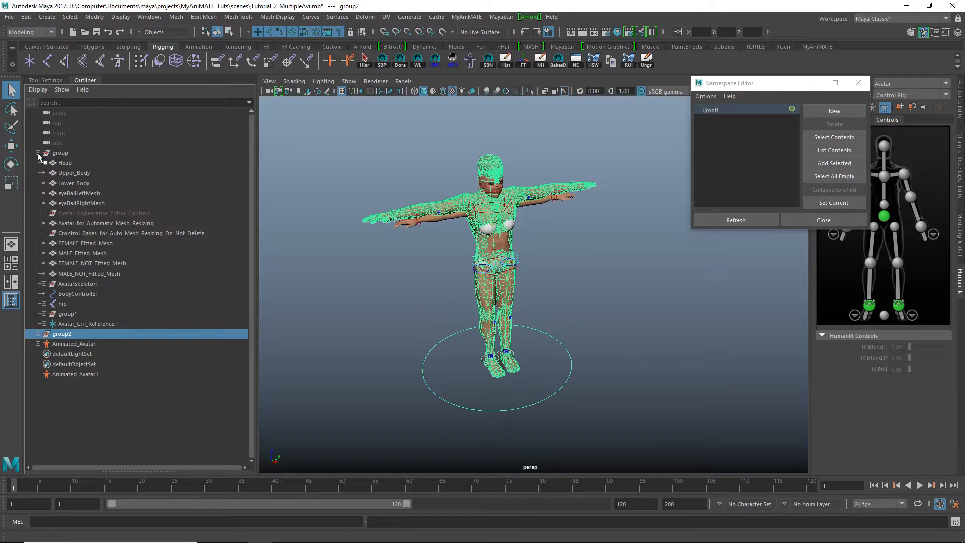
pyautogui.keyDown('alt'); pyautogui.moveTo(443, 307); pyautogui.dragTo(439, 304, button='middle'); pyautogui.keyUp('alt')
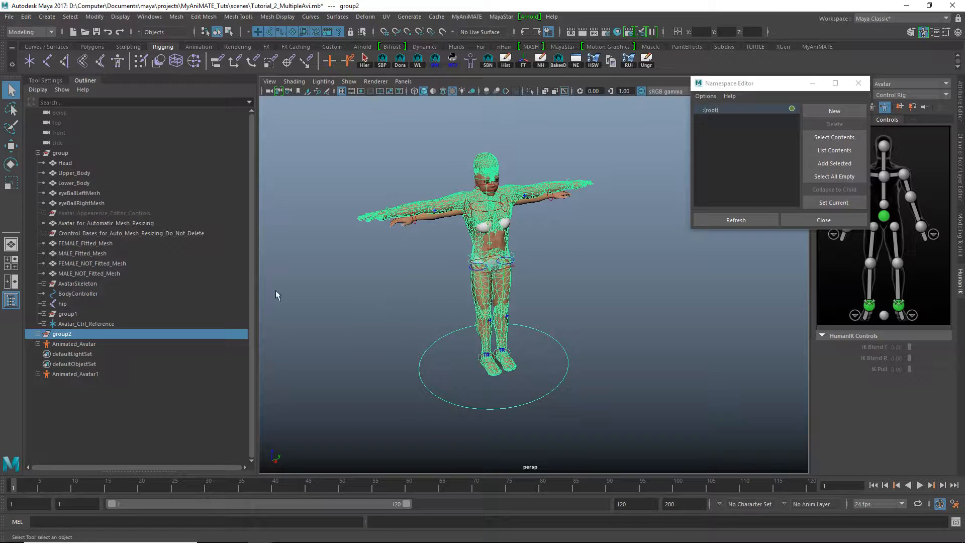
# Select the female avatar's group and expand group2 to compare the object names in both hierarchies
pyautogui.click(59, 153)
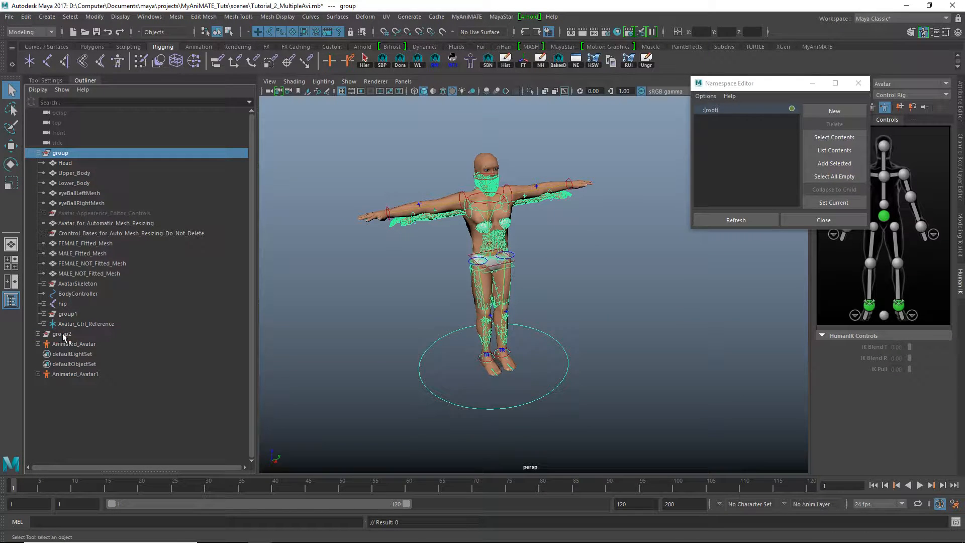
pyautogui.click(39, 333)
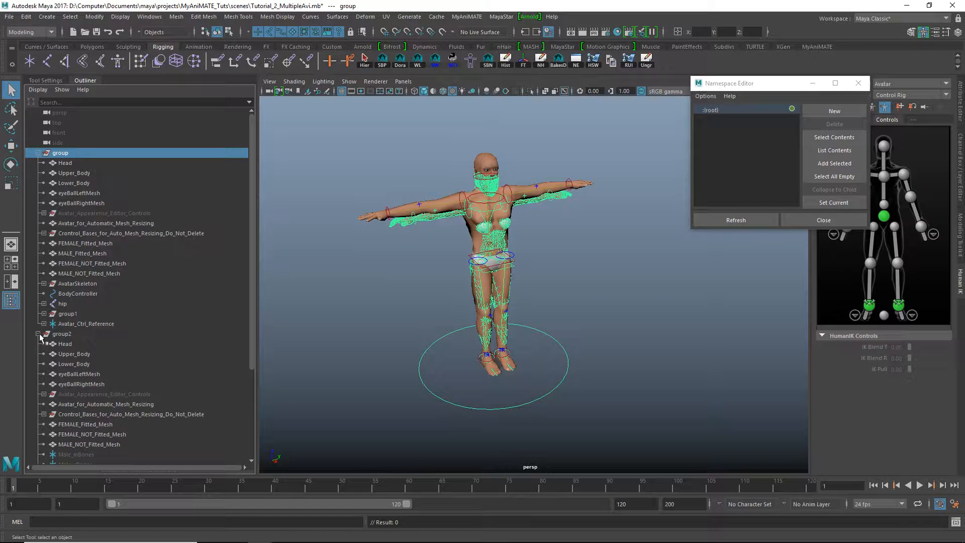
pyautogui.click(38, 333)
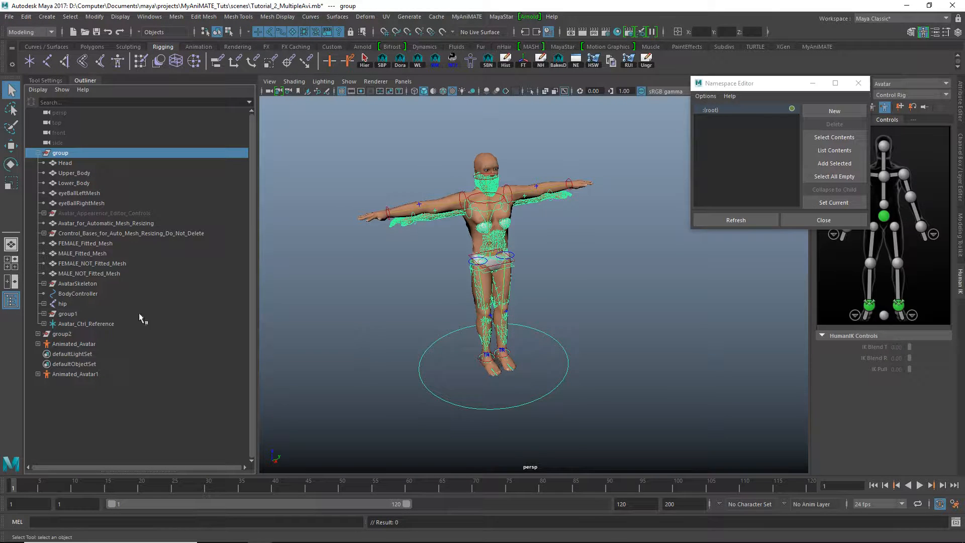
pyautogui.keyDown('alt'); pyautogui.moveTo(443, 321); pyautogui.dragTo(456, 318); pyautogui.keyUp('alt')
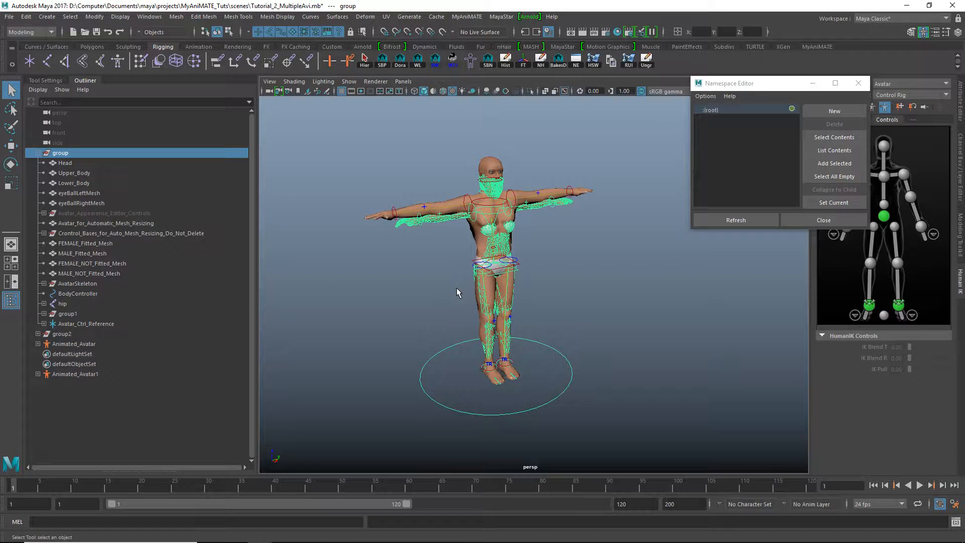
pyautogui.click(38, 334)
pyautogui.scroll(-3, 131, 306)
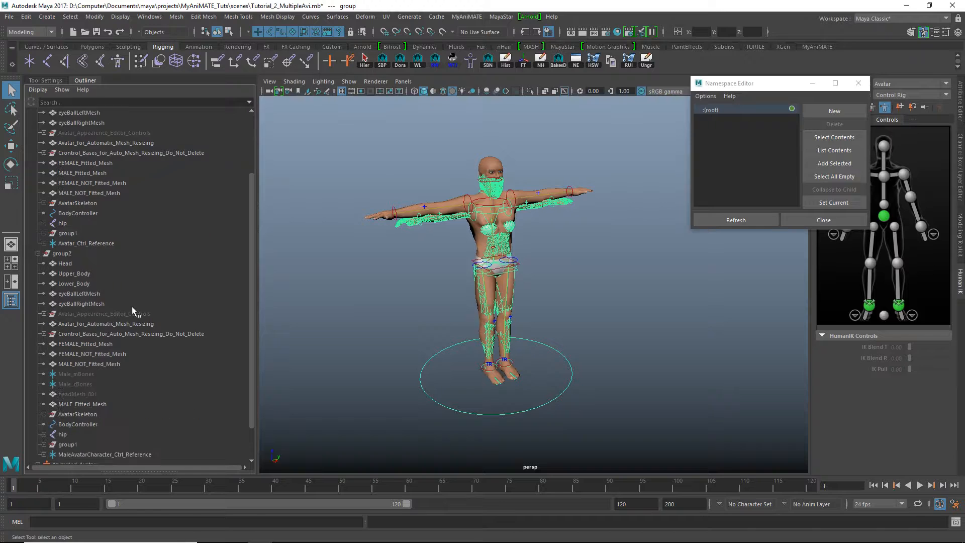
pyautogui.scroll(-2, 132, 287)
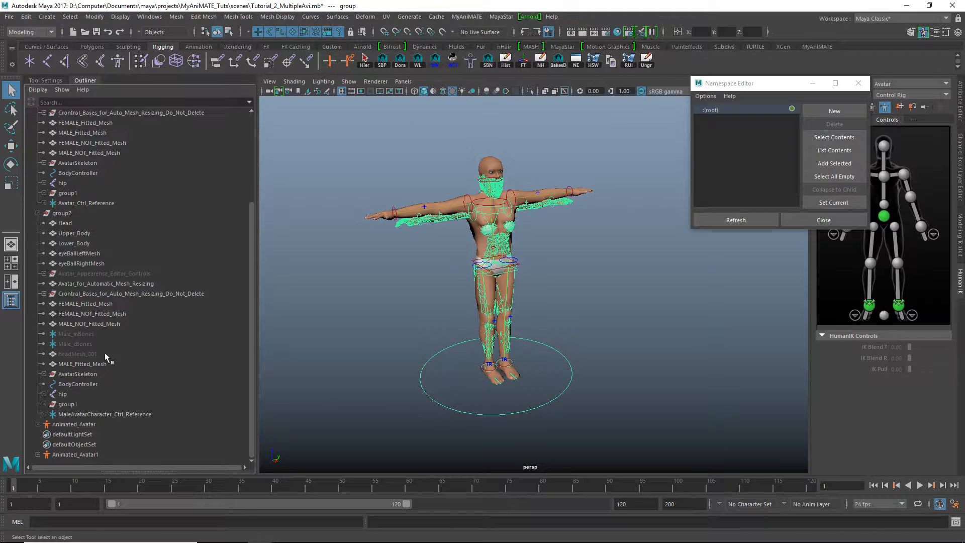
# Delete the BodyController under group2 and select the female avatar's BodyController circle in the viewport
pyautogui.click(71, 172)
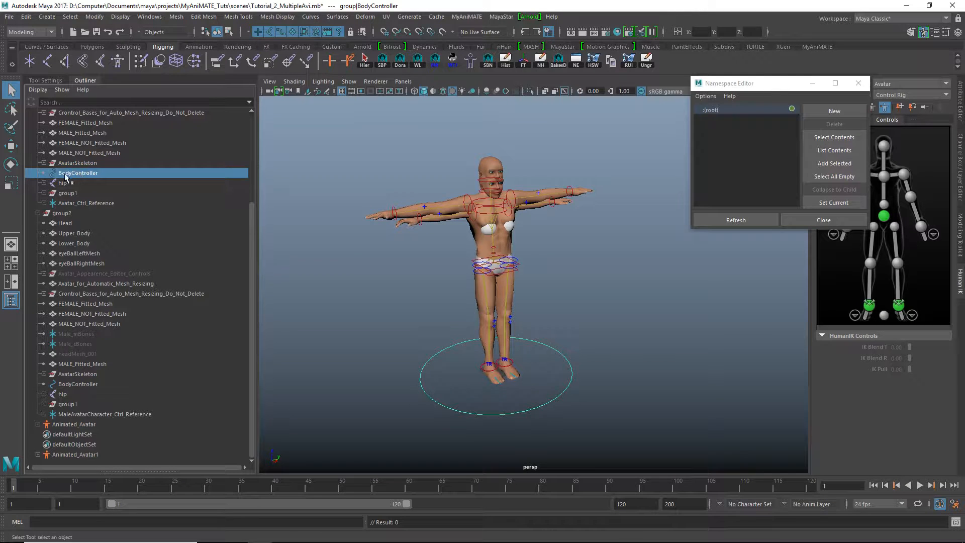
pyautogui.click(82, 383)
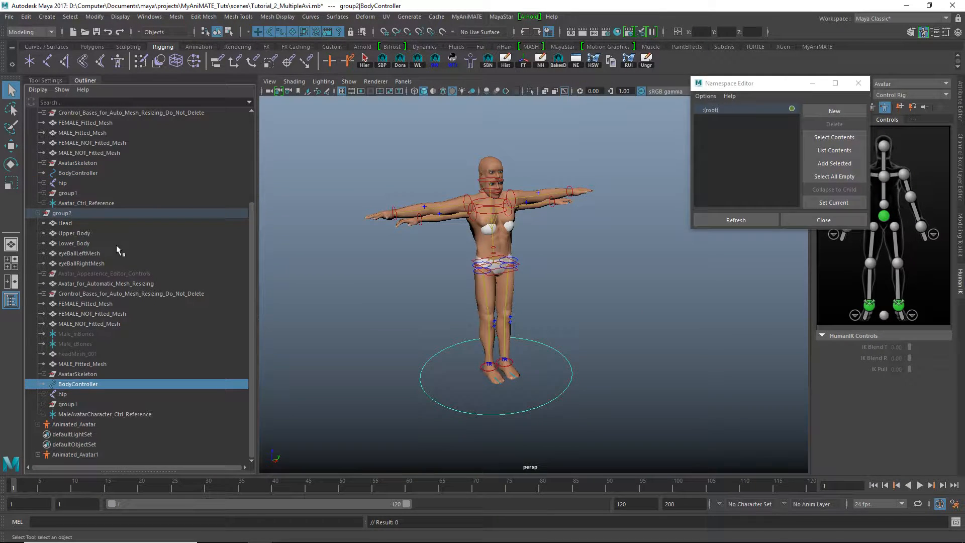
pyautogui.press('Delete')
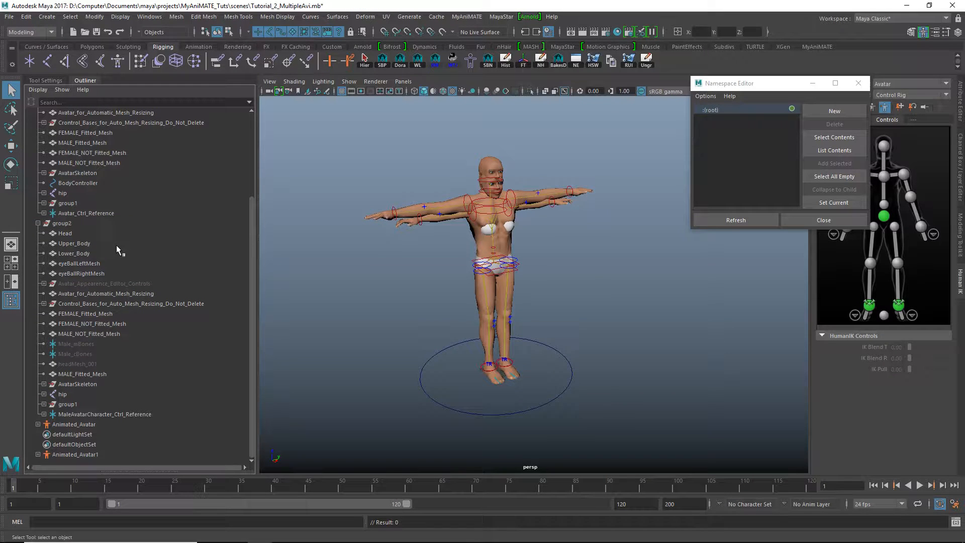
pyautogui.click(450, 384)
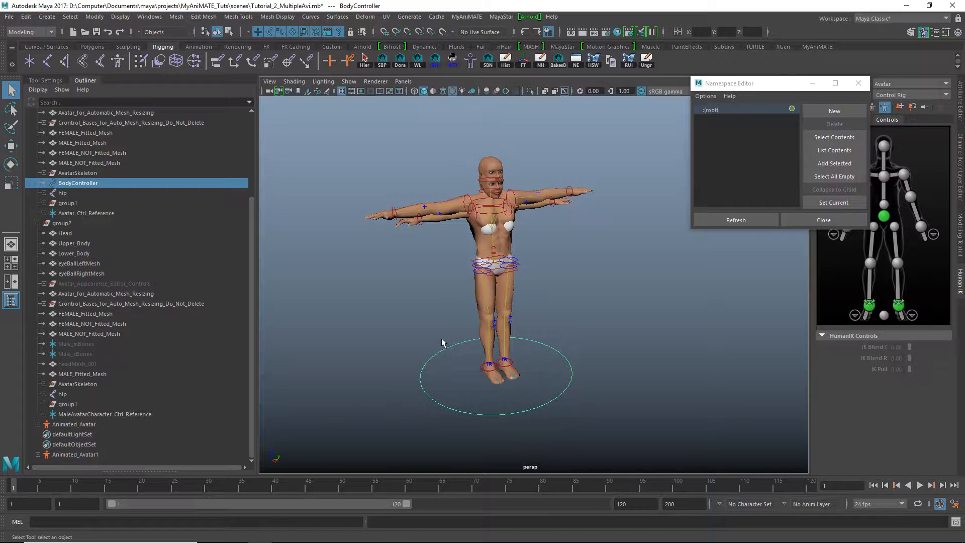
pyautogui.keyDown('alt'); pyautogui.moveTo(436, 350); pyautogui.dragTo(439, 353); pyautogui.keyUp('alt')
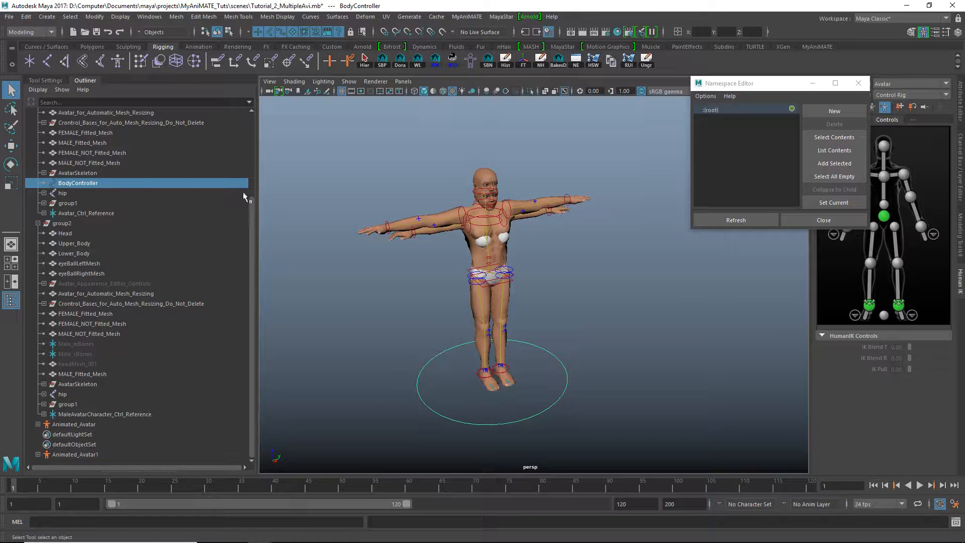
# Move the female avatar sideways, away from the male avatar, using its Avatar_Ctrl_Reference control
pyautogui.keyDown('alt'); pyautogui.moveTo(423, 311); pyautogui.dragTo(402, 292); pyautogui.keyUp('alt')
pyautogui.scroll(4, 74, 222)
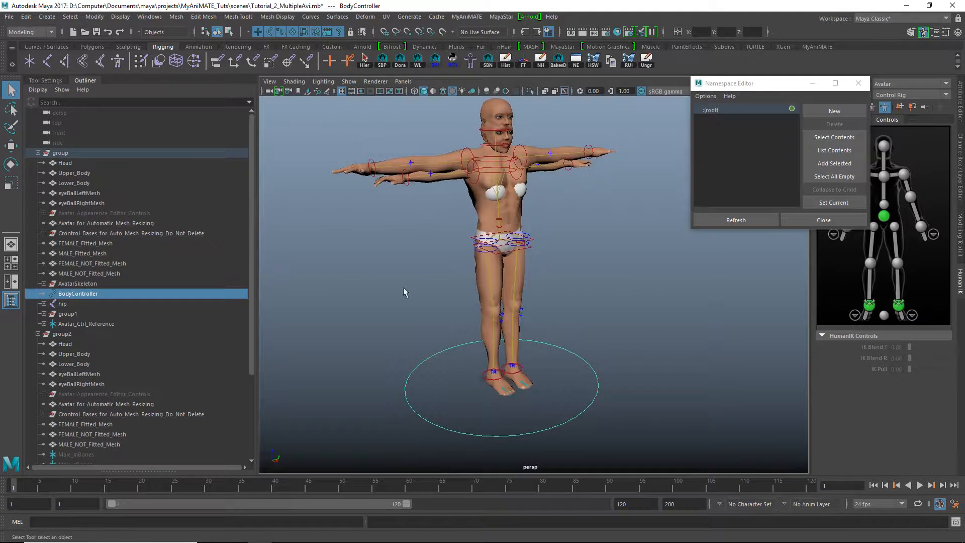
pyautogui.click(83, 324)
pyautogui.keyDown('alt'); pyautogui.moveTo(465, 329); pyautogui.dragTo(441, 330); pyautogui.keyUp('alt')
pyautogui.press('w')
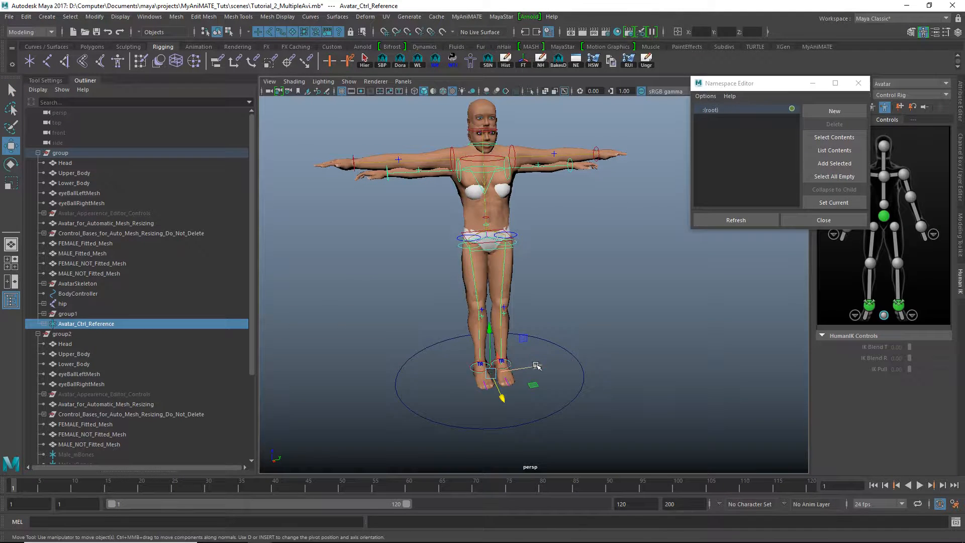
pyautogui.moveTo(535, 367); pyautogui.dragTo(626, 366)
# Move the male avatar to the other side of the BodyController circle using MaleAvatarCharacter_Ctrl_Reference
pyautogui.scroll(-3, 122, 309)
pyautogui.click(487, 370)
pyautogui.keyDown('alt'); pyautogui.moveTo(496, 288); pyautogui.dragTo(511, 318, button='middle'); pyautogui.keyUp('alt')
pyautogui.keyDown('alt'); pyautogui.moveTo(511, 318); pyautogui.dragTo(505, 310); pyautogui.keyUp('alt')
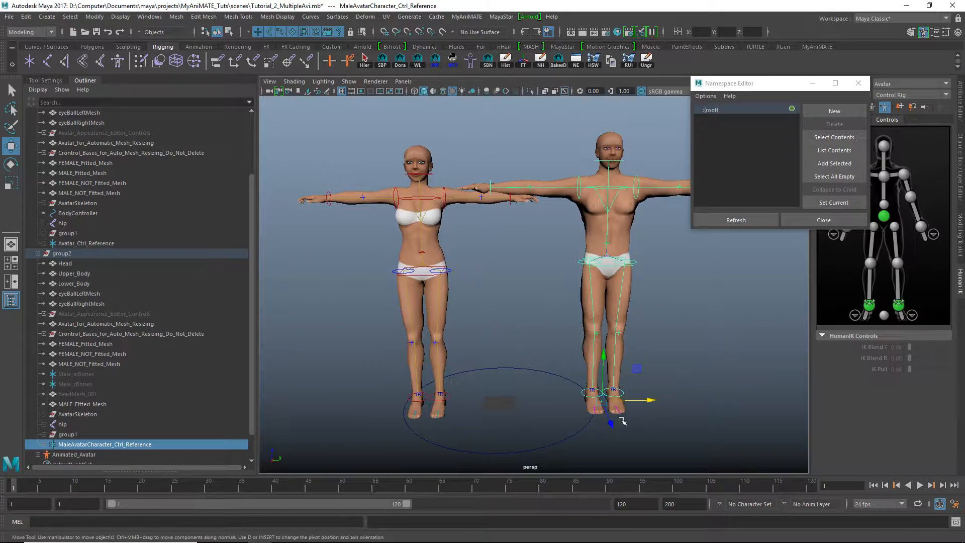
pyautogui.moveTo(647, 402); pyautogui.dragTo(634, 402)
pyautogui.keyDown('alt'); pyautogui.moveTo(475, 344); pyautogui.dragTo(481, 358, button='middle'); pyautogui.keyUp('alt')
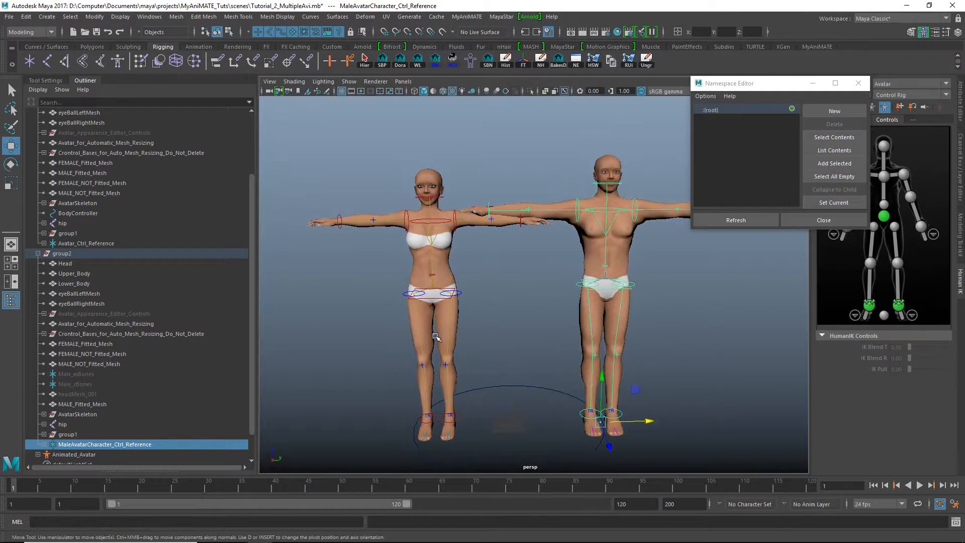
pyautogui.keyDown('alt'); pyautogui.moveTo(438, 338); pyautogui.dragTo(444, 345); pyautogui.keyUp('alt')
pyautogui.keyDown('alt'); pyautogui.moveTo(444, 345); pyautogui.dragTo(405, 340, button='right'); pyautogui.keyUp('alt')
pyautogui.keyDown('alt'); pyautogui.moveTo(405, 340); pyautogui.dragTo(397, 320, button='middle'); pyautogui.keyUp('alt')
pyautogui.keyDown('alt'); pyautogui.moveTo(455, 365); pyautogui.dragTo(465, 367); pyautogui.keyUp('alt')
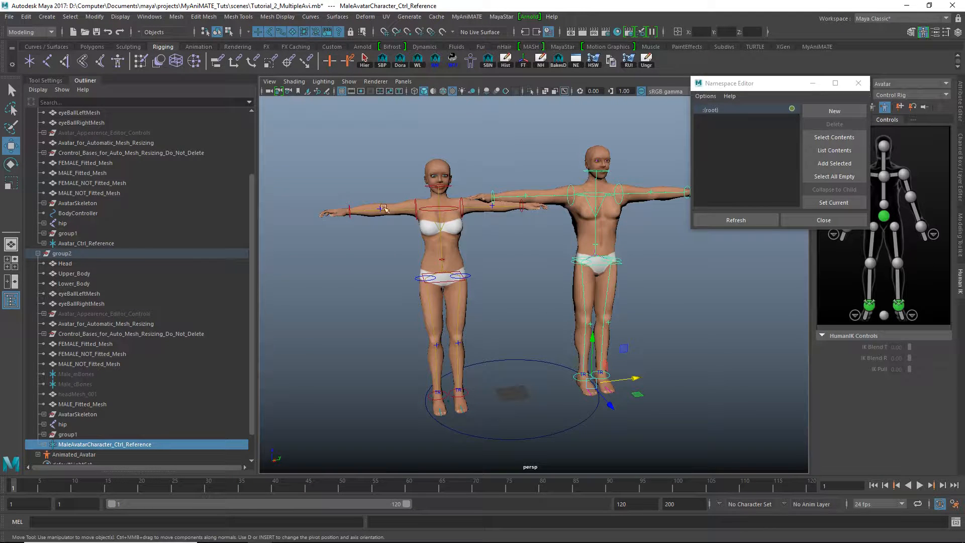
pyautogui.scroll(3, 98, 306)
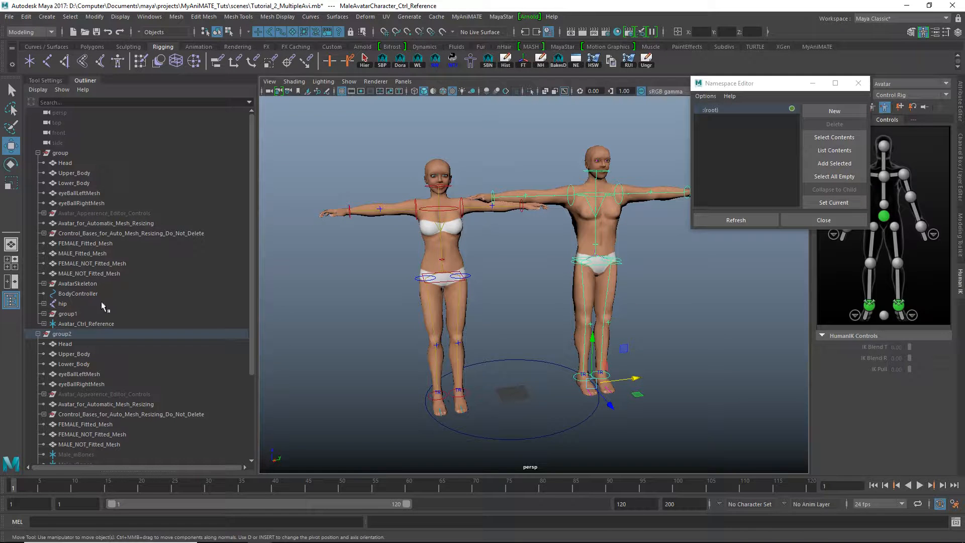
pyautogui.keyDown('alt'); pyautogui.moveTo(413, 296); pyautogui.dragTo(450, 306); pyautogui.keyUp('alt')
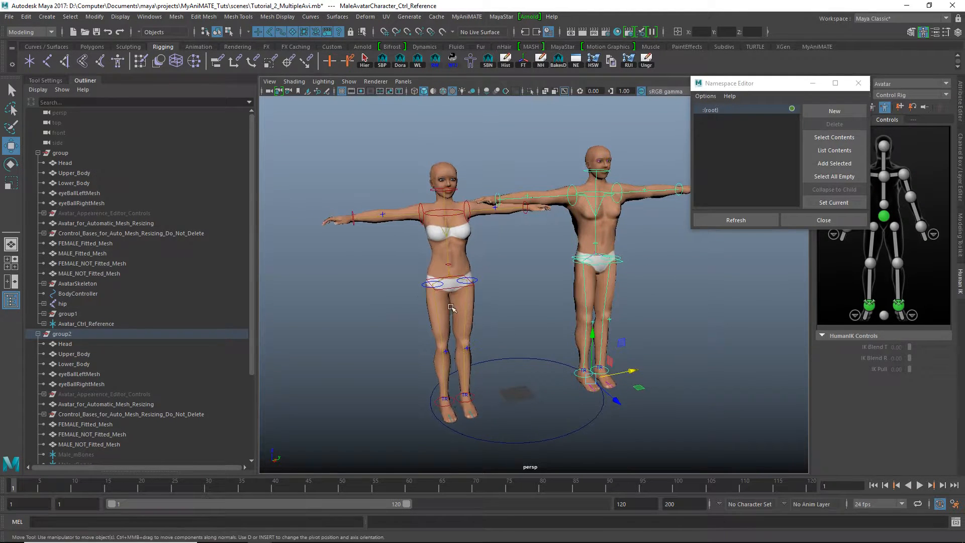
pyautogui.keyDown('alt'); pyautogui.moveTo(477, 315); pyautogui.dragTo(470, 306, button='middle'); pyautogui.keyUp('alt')
pyautogui.keyDown('alt'); pyautogui.moveTo(470, 306); pyautogui.dragTo(456, 308, button='right'); pyautogui.keyUp('alt')
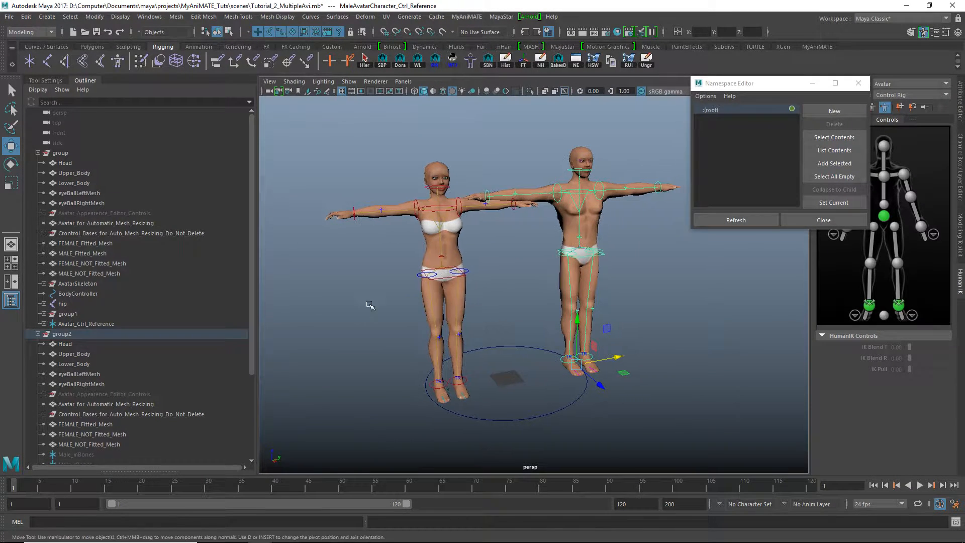
# Compare the child joints of the female avatar's hip with those under group2, leaving the female hip selected
pyautogui.click(44, 303)
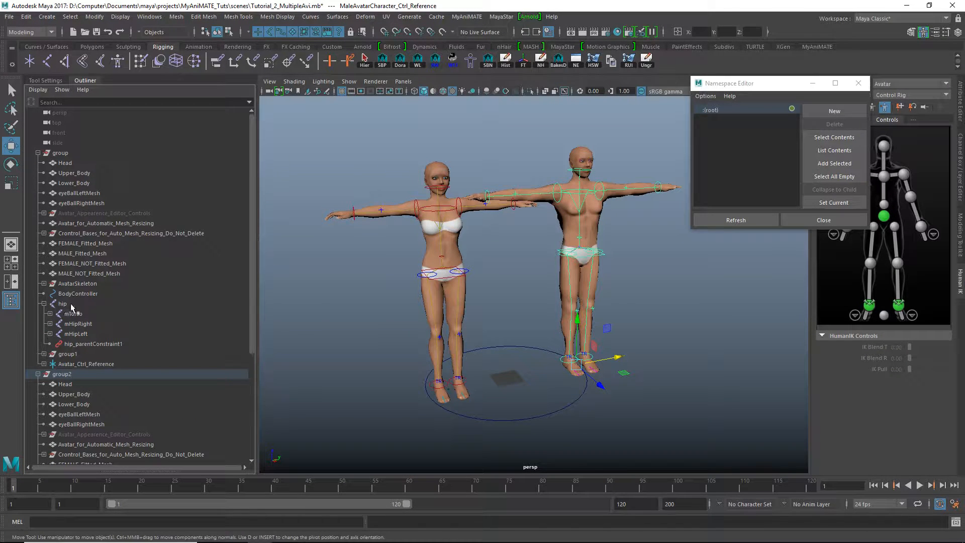
pyautogui.click(44, 304)
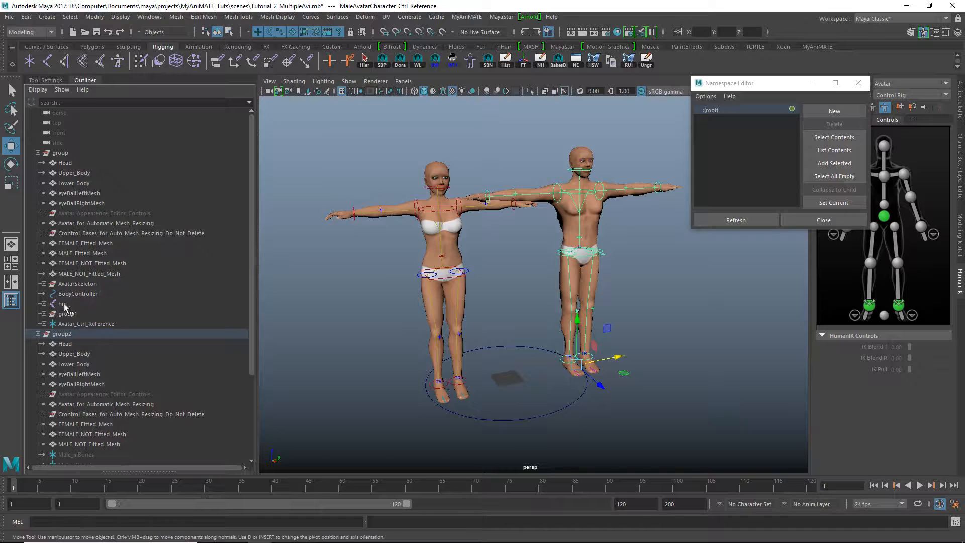
pyautogui.click(64, 305)
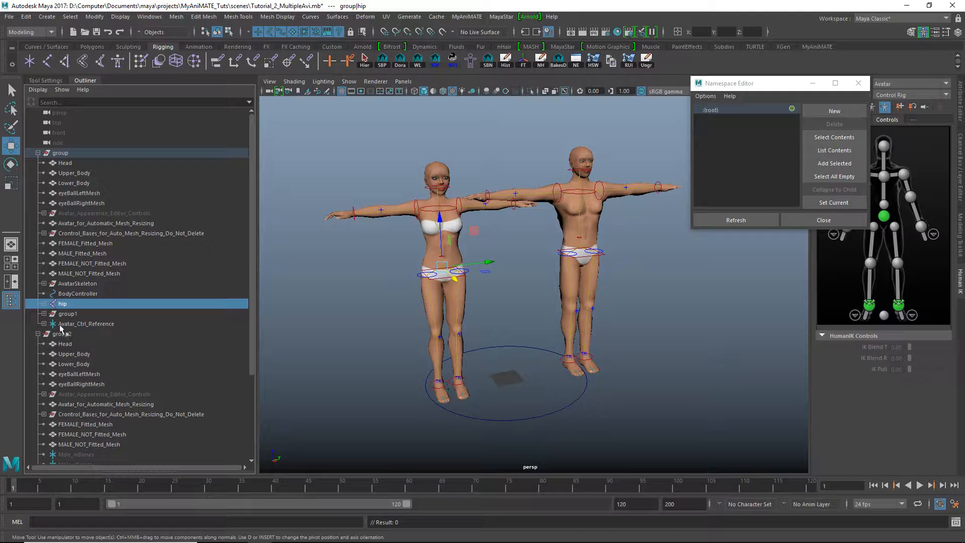
pyautogui.click(44, 304)
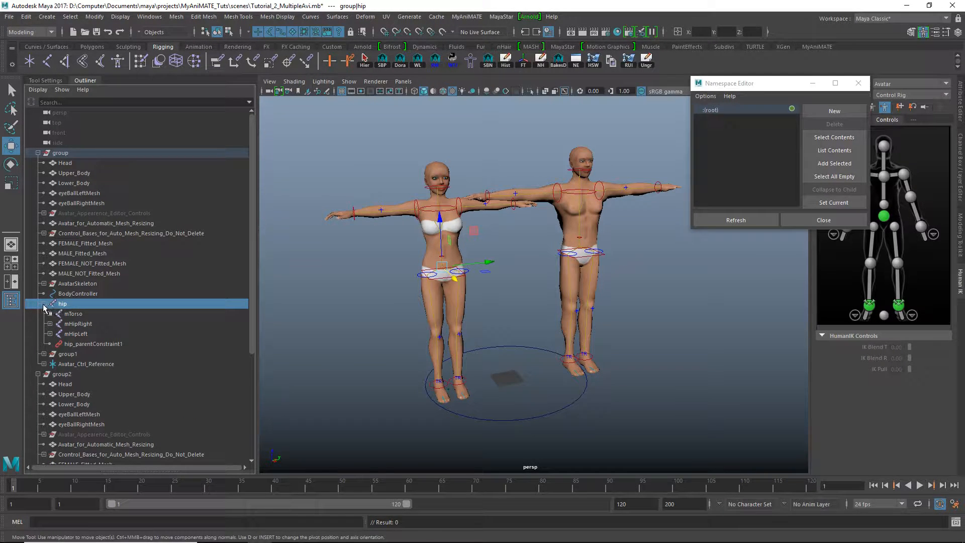
pyautogui.click(43, 303)
pyautogui.scroll(-4, 61, 313)
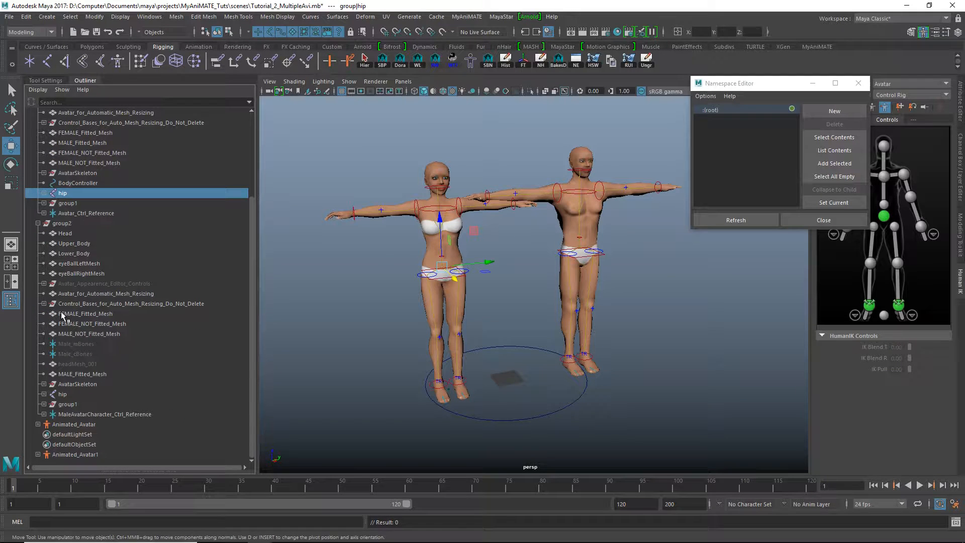
pyautogui.click(44, 394)
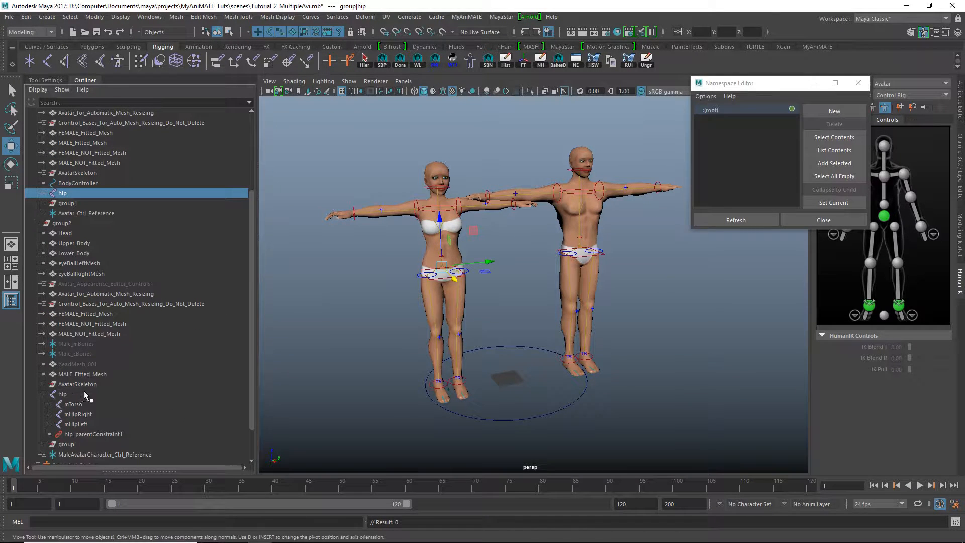
pyautogui.click(44, 394)
pyautogui.keyDown('alt'); pyautogui.moveTo(428, 331); pyautogui.dragTo(426, 344); pyautogui.keyUp('alt')
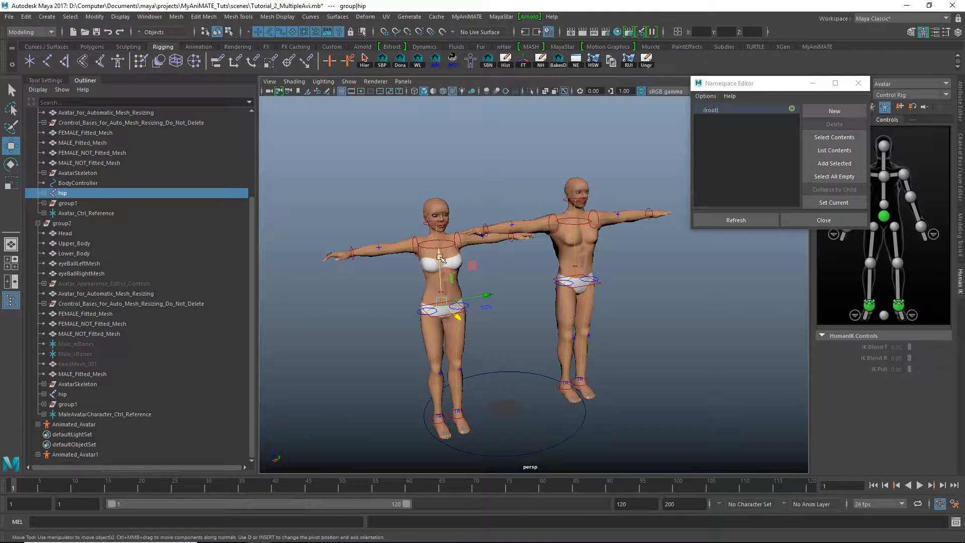
pyautogui.click(57, 196)
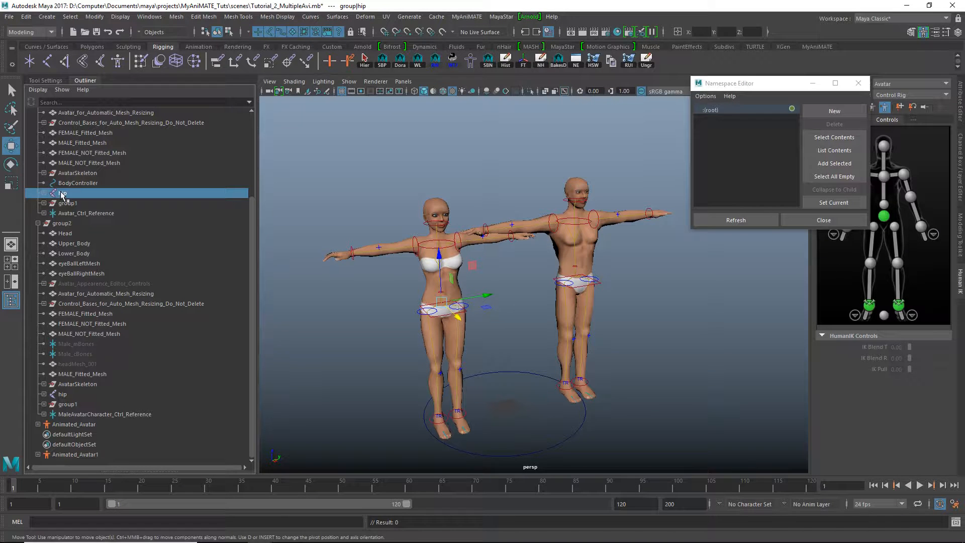
pyautogui.keyDown('alt'); pyautogui.moveTo(443, 322); pyautogui.dragTo(432, 328); pyautogui.keyUp('alt')
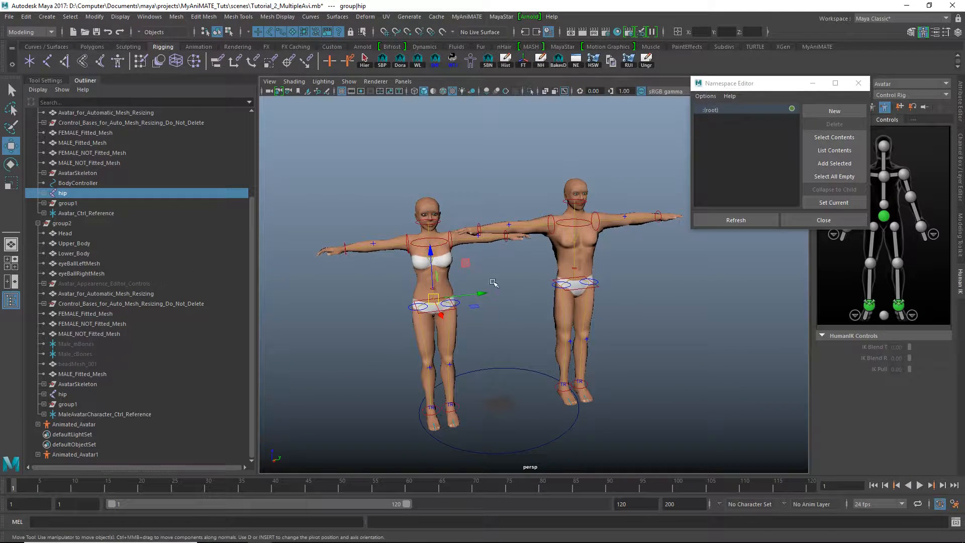
pyautogui.scroll(2, 457, 304)
pyautogui.scroll(-2, 456, 304)
pyautogui.scroll(4, 146, 236)
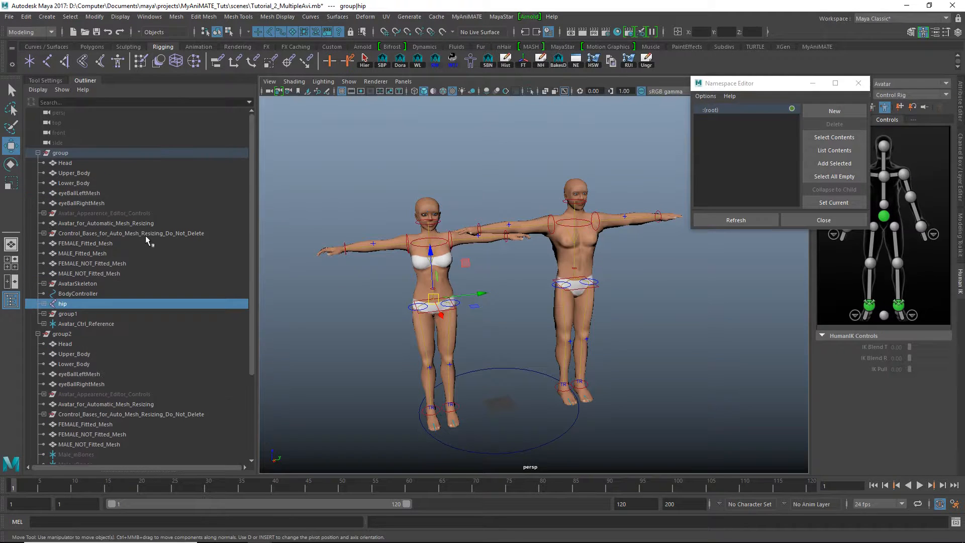
pyautogui.doubleClick(62, 153)
pyautogui.write('F')
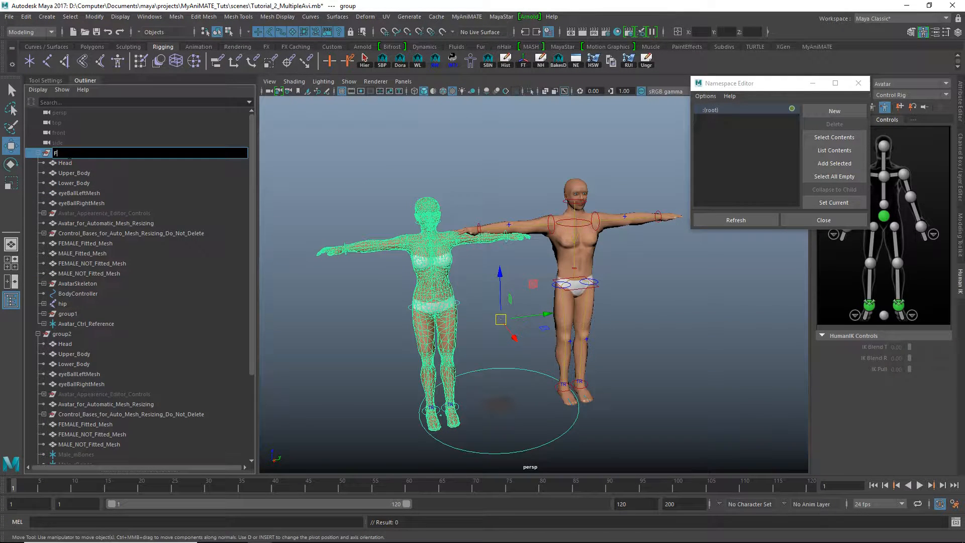
pyautogui.write('eamle')
pyautogui.press('Return')
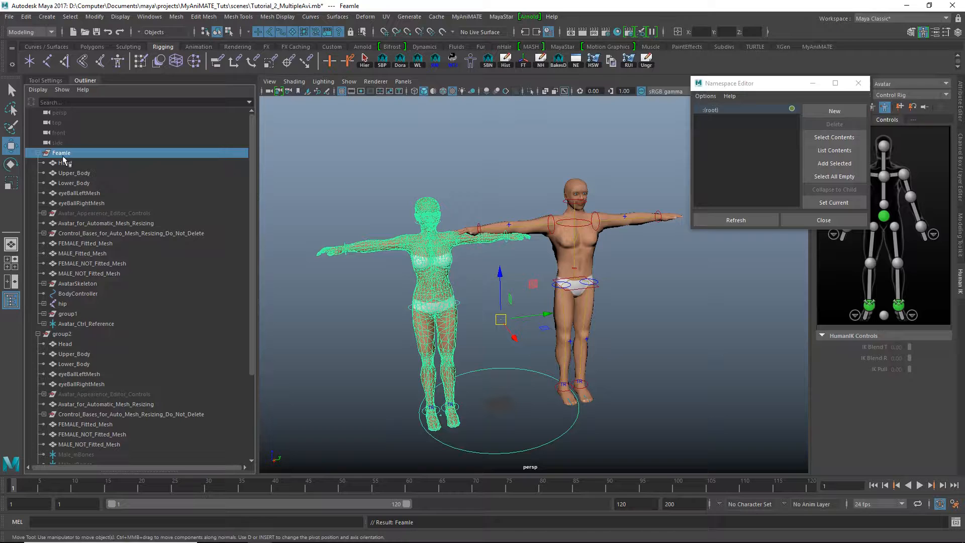
# Rename the female avatar's parent group as Female
pyautogui.doubleClick(61, 153)
pyautogui.write('Fe')
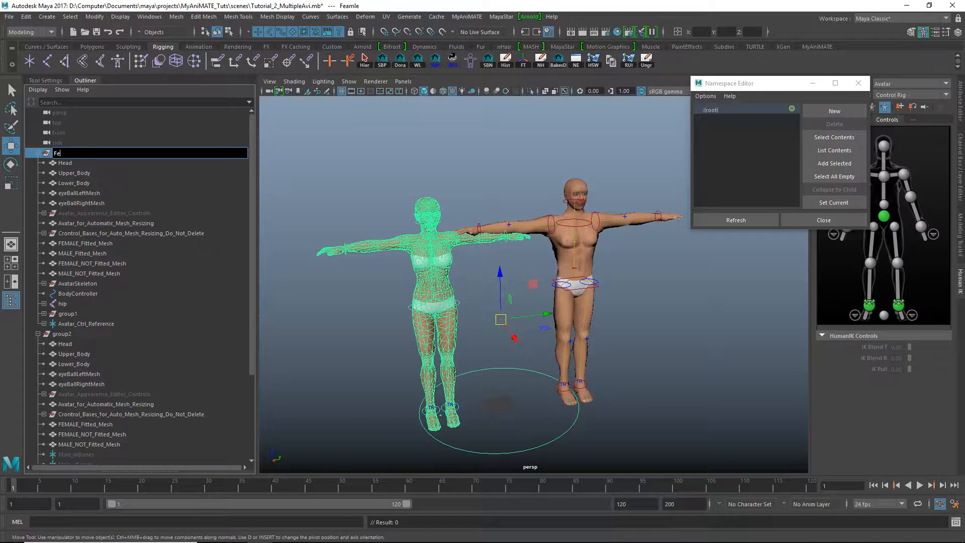
pyautogui.write('male')
pyautogui.press('Return')
# Rename the male avatar's parent group, group2, as Male
pyautogui.scroll(-3, 75, 191)
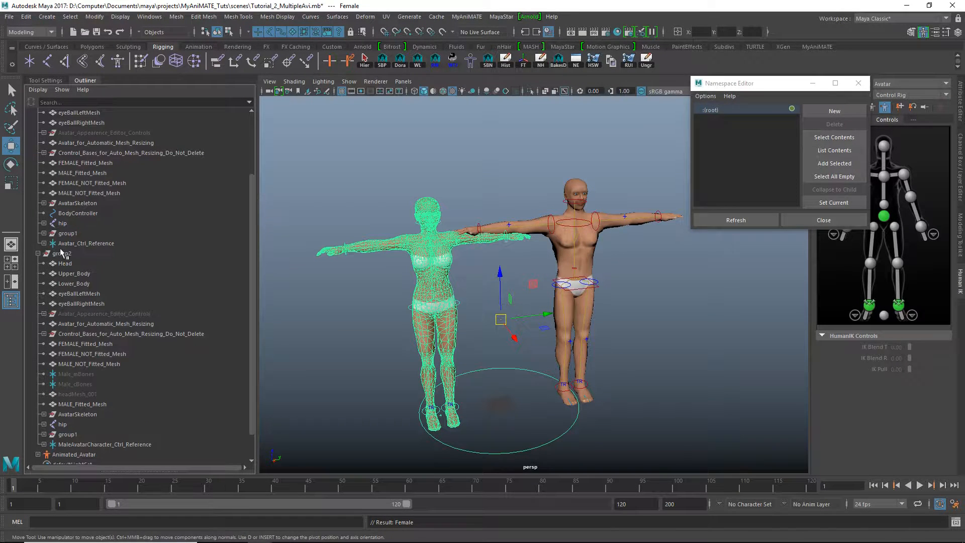
pyautogui.doubleClick(62, 254)
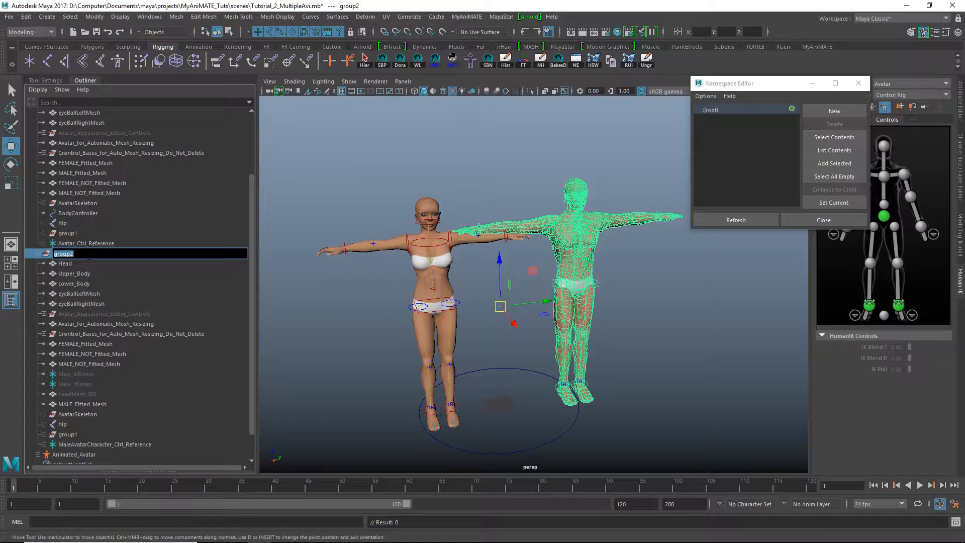
pyautogui.write('Male')
pyautogui.press('Return')
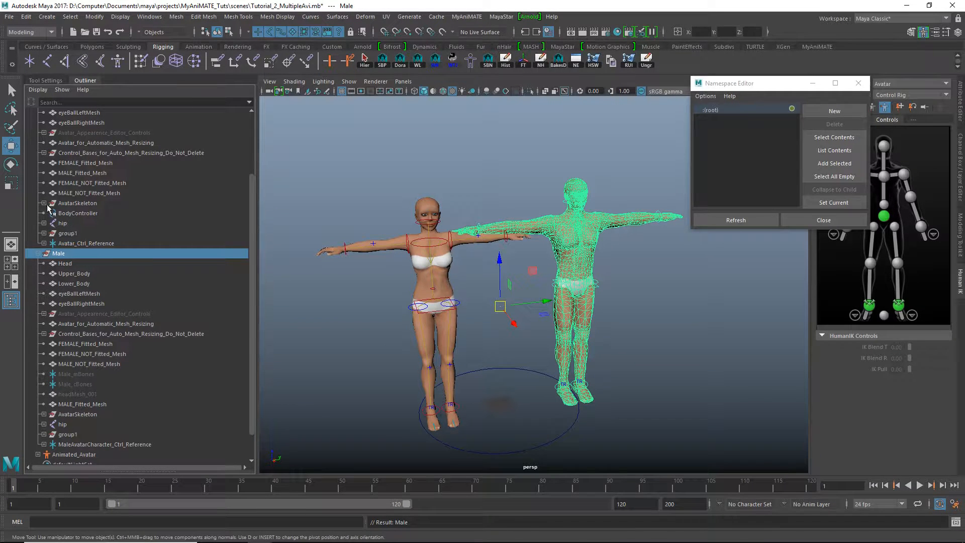
# Try to export the female avatar's animation from its hip joint with the MyAniMATE .anim Exporter and highlight the resulting message
pyautogui.click(64, 223)
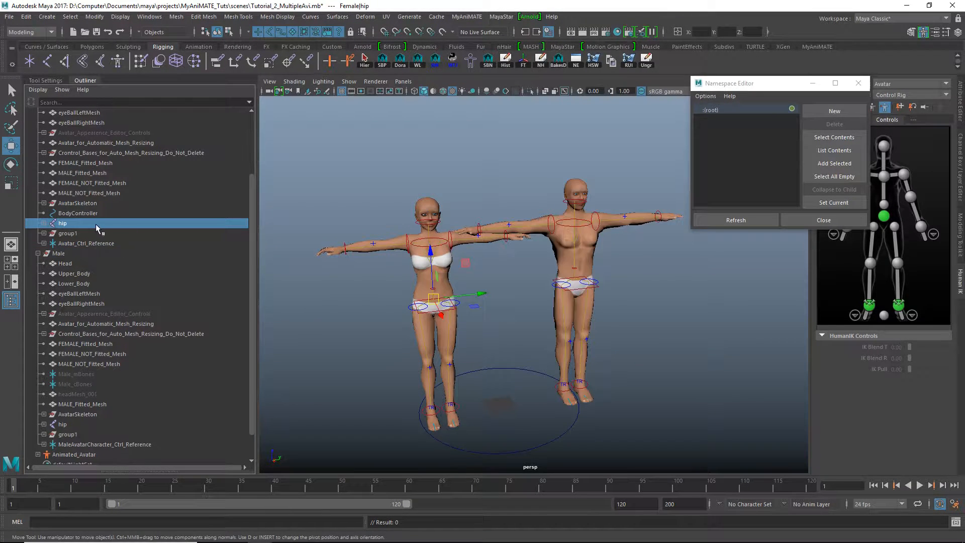
pyautogui.keyDown('alt'); pyautogui.moveTo(523, 278); pyautogui.dragTo(514, 265); pyautogui.keyUp('alt')
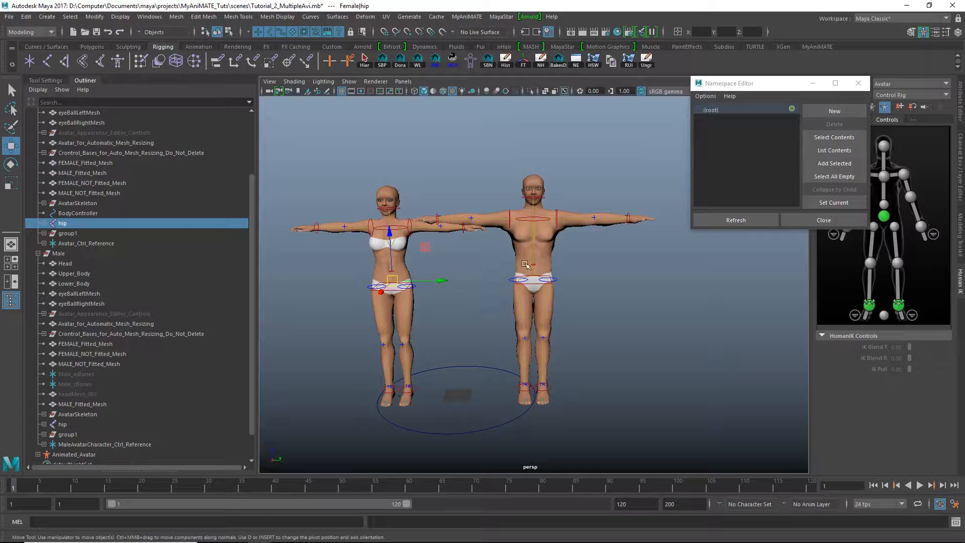
pyautogui.keyDown('alt'); pyautogui.moveTo(525, 260); pyautogui.dragTo(546, 260); pyautogui.keyUp('alt')
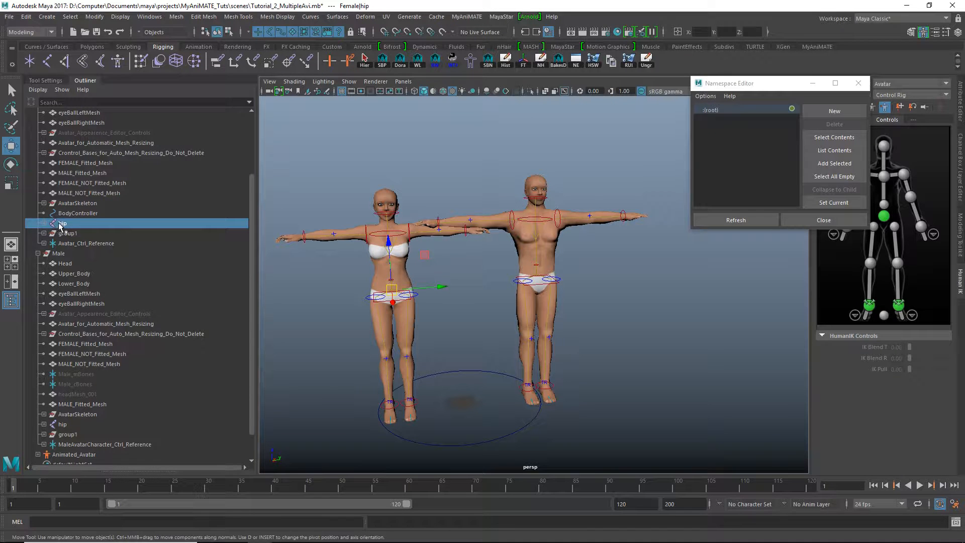
pyautogui.click(466, 16)
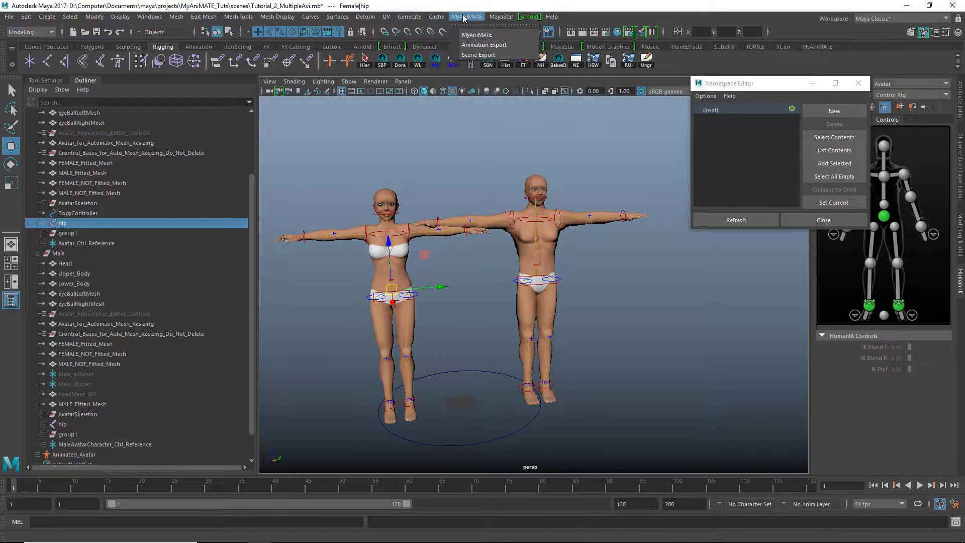
pyautogui.click(484, 45)
pyautogui.moveTo(472, 185); pyautogui.dragTo(561, 113)
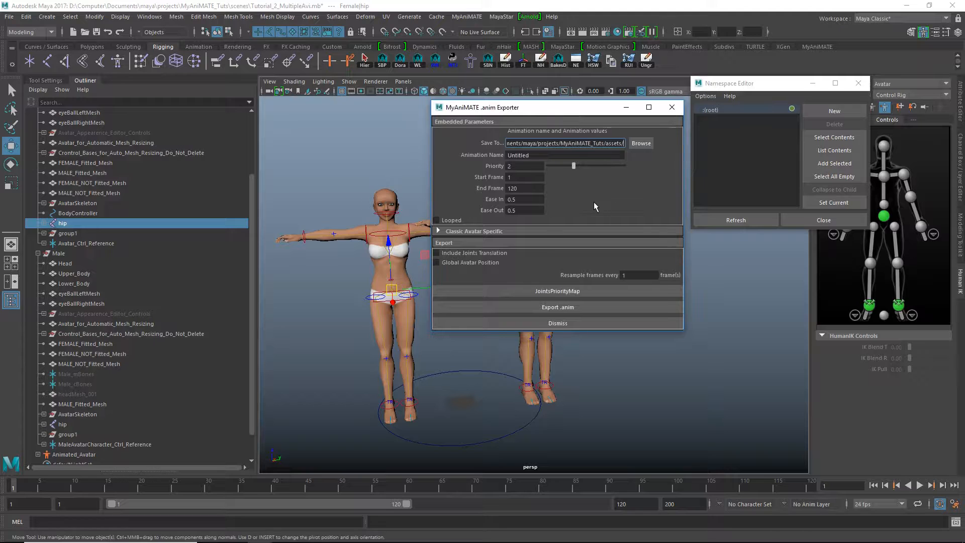
pyautogui.click(541, 308)
pyautogui.moveTo(417, 523); pyautogui.dragTo(691, 525)
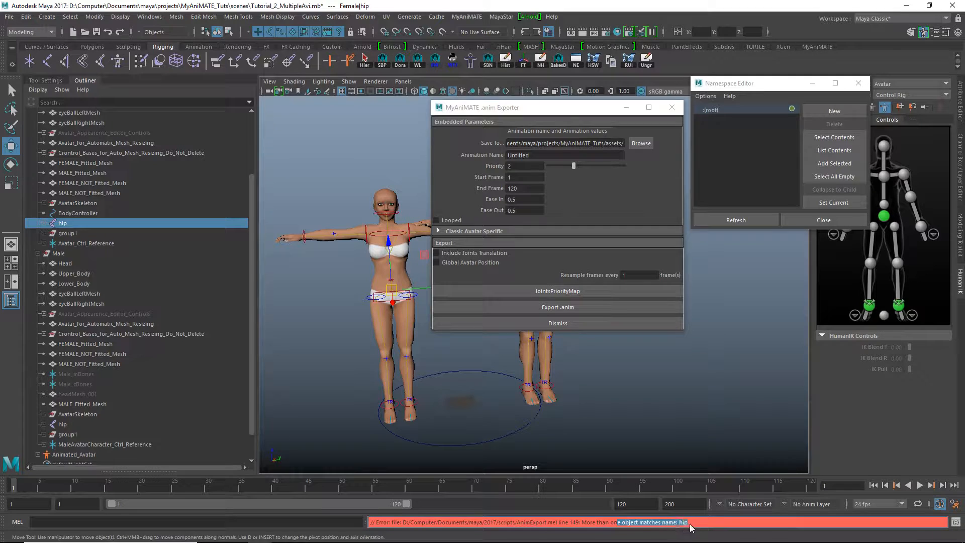
# Rename the female avatar's hip joint as hip1 and try the .anim export again
pyautogui.doubleClick(64, 223)
pyautogui.write('1')
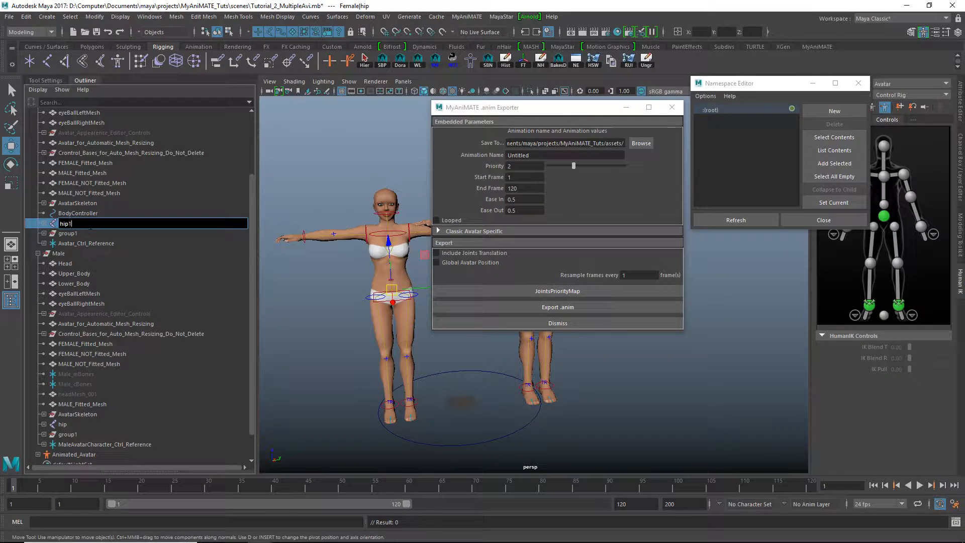
pyautogui.press('Return')
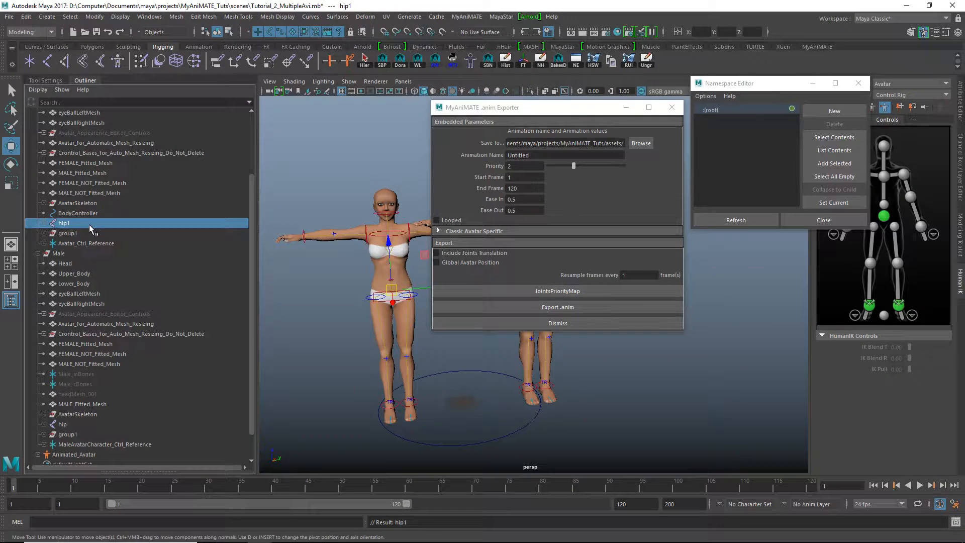
pyautogui.click(523, 308)
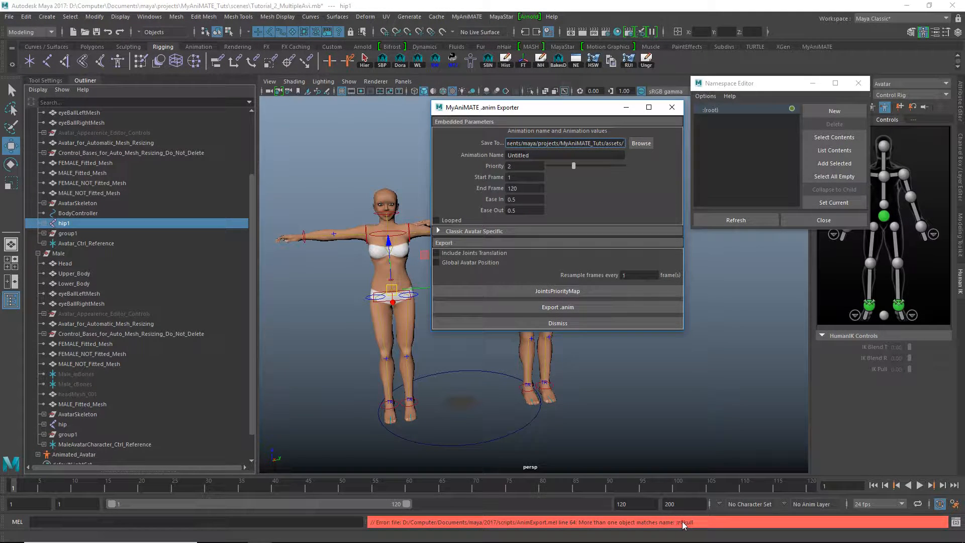
# Rename the female avatar's hip joint back to hip
pyautogui.doubleClick(79, 225)
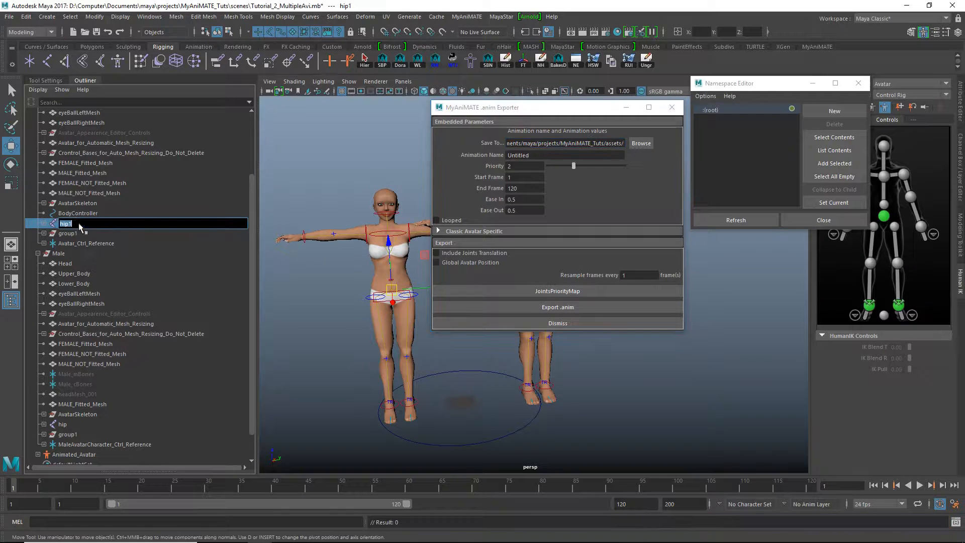
pyautogui.write('hip')
pyautogui.press('Return')
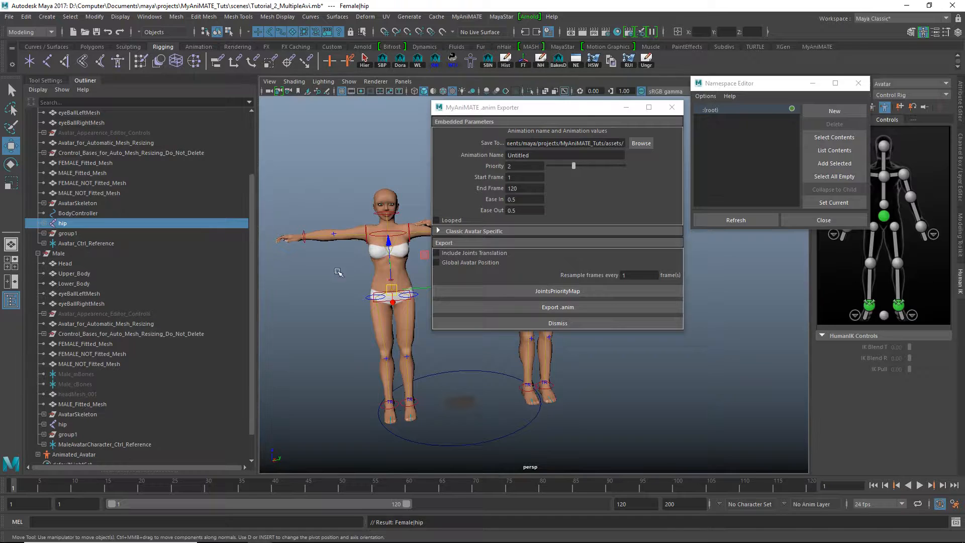
# Close the MyAniMATE .anim Exporter and keep the Namespace Editor clear of the two avatars
pyautogui.keyDown('alt'); pyautogui.moveTo(336, 269); pyautogui.dragTo(321, 263); pyautogui.keyUp('alt')
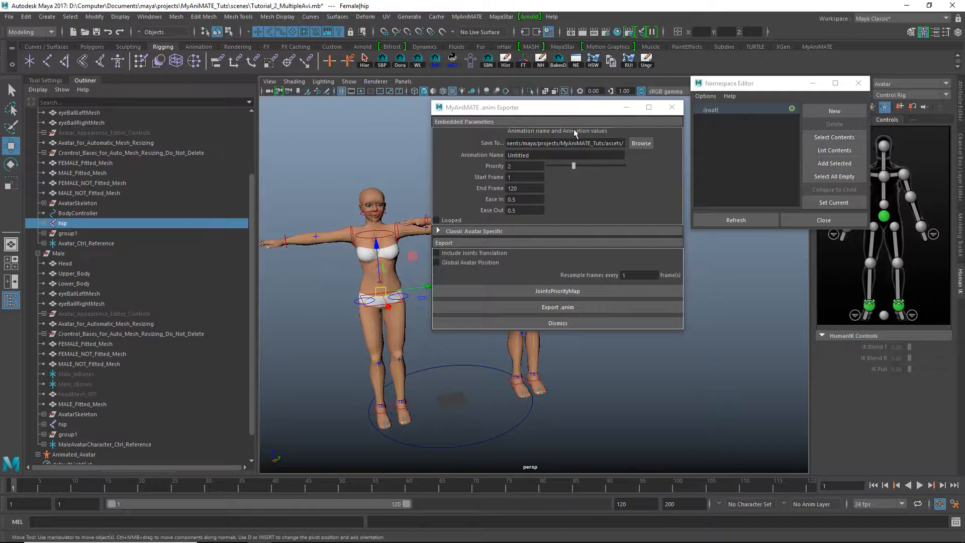
pyautogui.click(672, 107)
pyautogui.keyDown('alt'); pyautogui.moveTo(458, 226); pyautogui.dragTo(552, 221); pyautogui.keyUp('alt')
pyautogui.moveTo(710, 86); pyautogui.dragTo(712, 92)
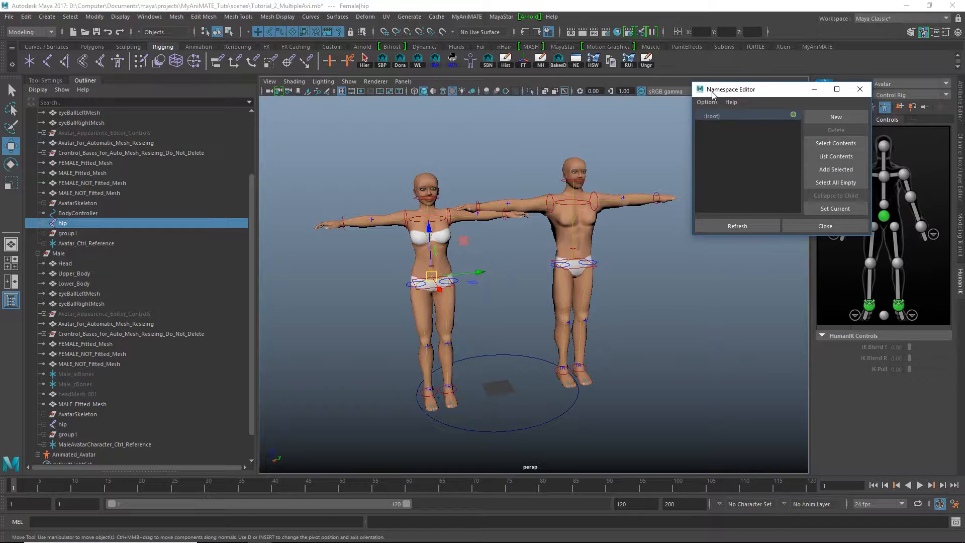
# Select the female avatar's whole joint hierarchy, from hip through hip_parentConstraint1
pyautogui.click(65, 224)
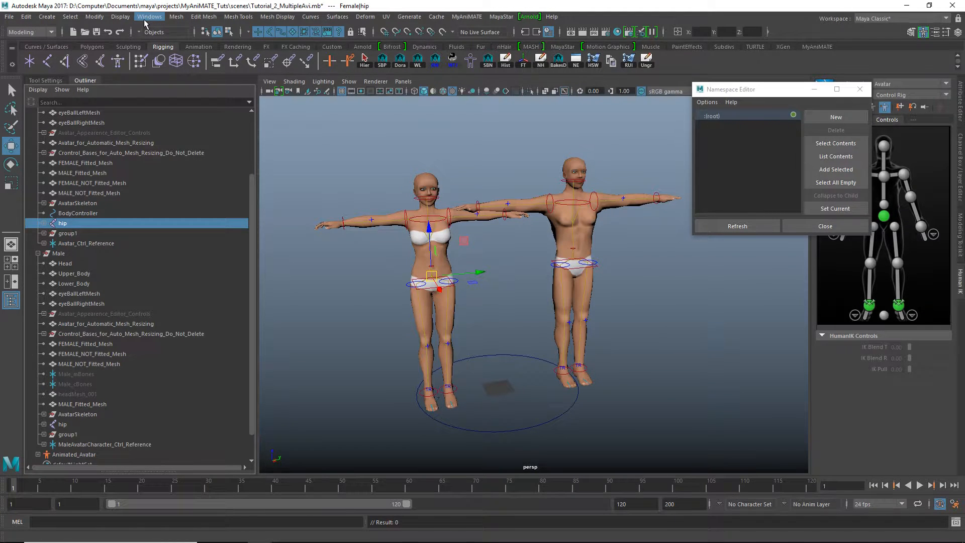
pyautogui.click(71, 18)
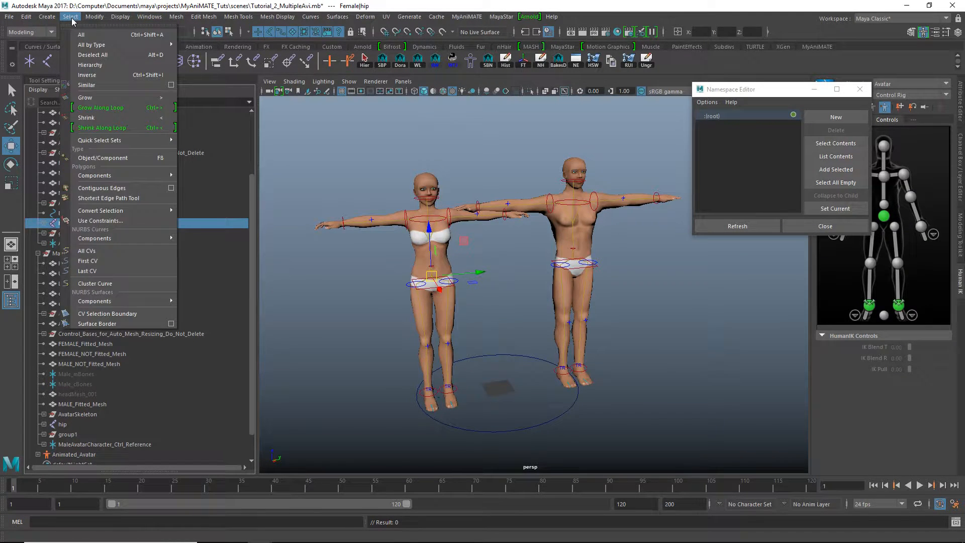
pyautogui.click(89, 66)
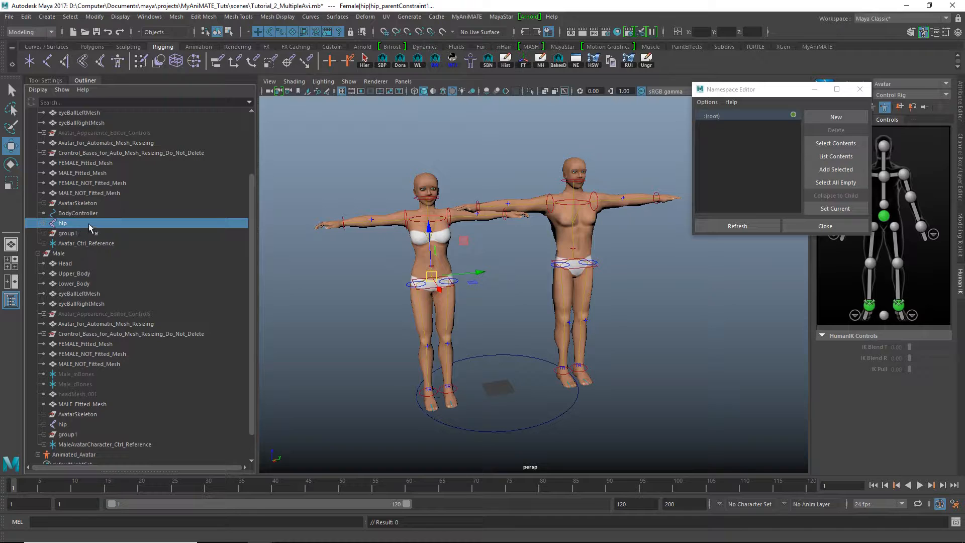
pyautogui.press('f')
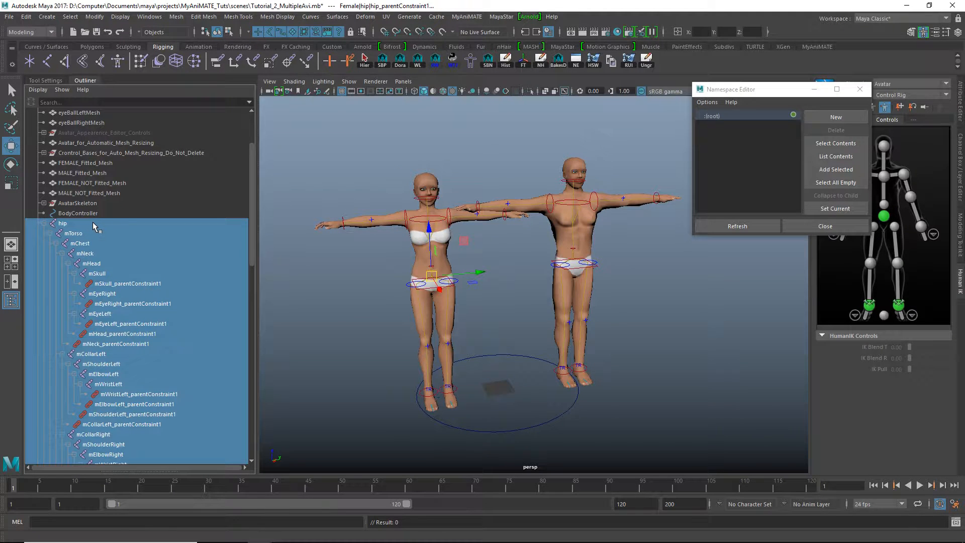
pyautogui.scroll(-3, 123, 222)
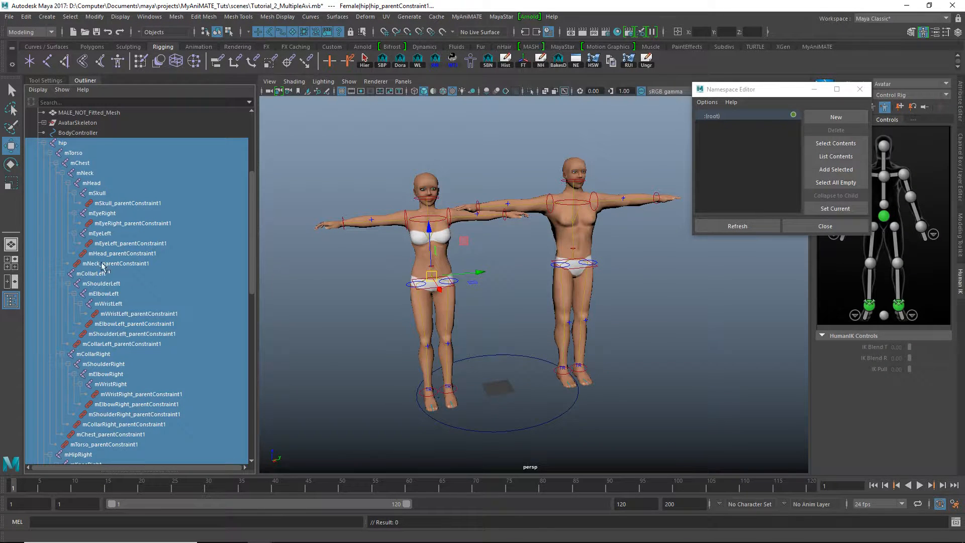
pyautogui.scroll(-10, 105, 301)
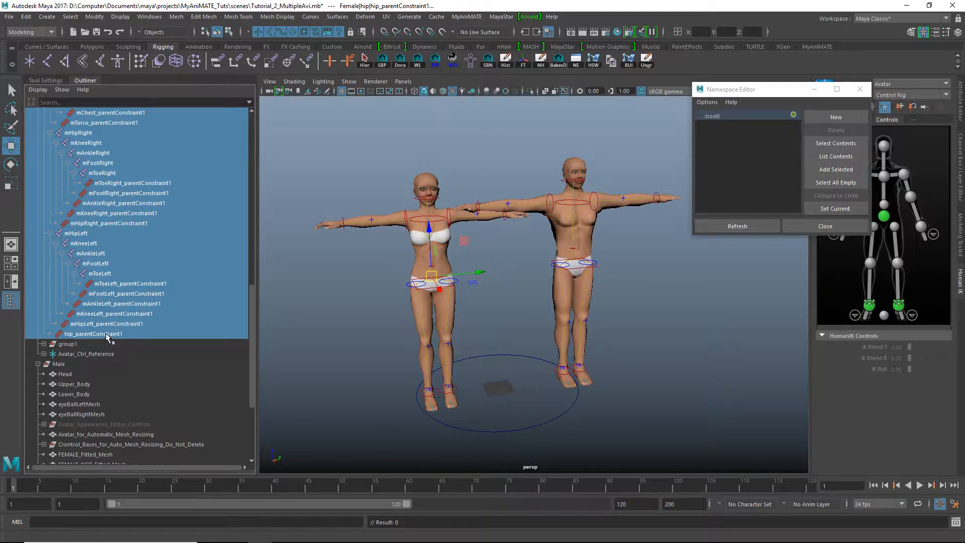
pyautogui.click(98, 334)
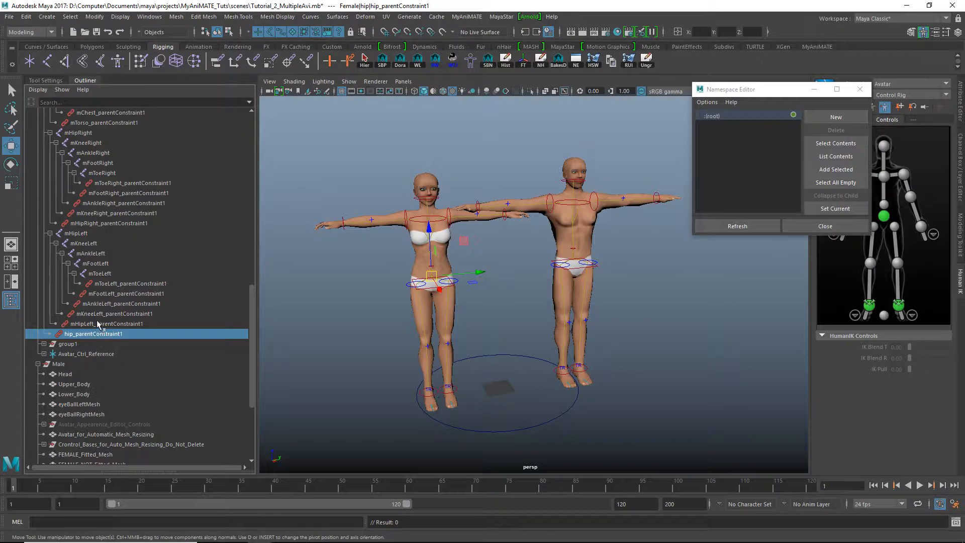
pyautogui.scroll(-10, 96, 320)
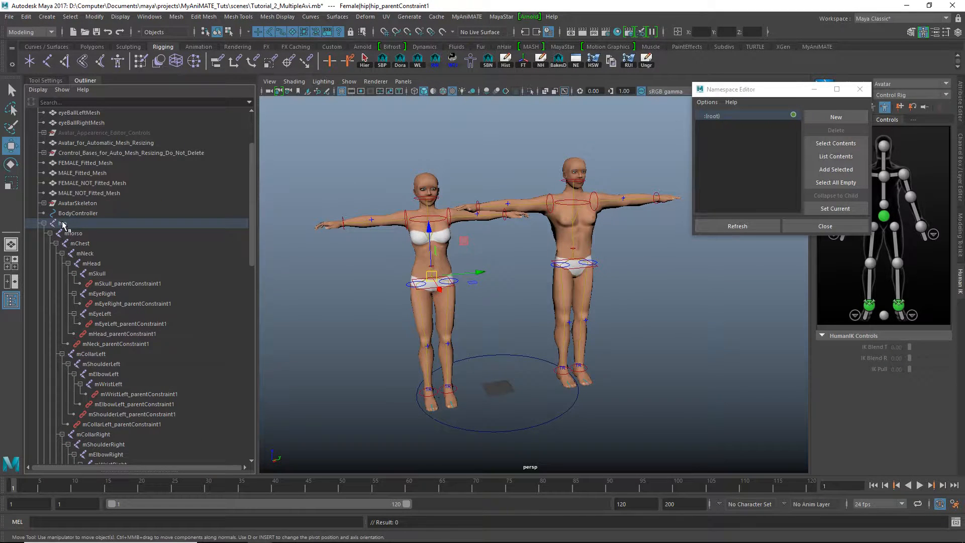
pyautogui.click(64, 226)
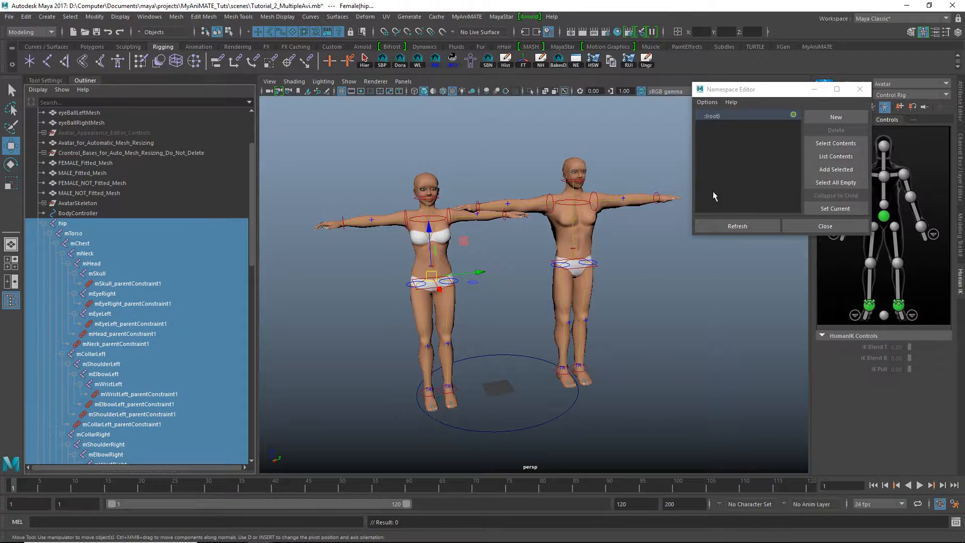
# Create a new namespace under root and add the selected female joint hierarchy to it
pyautogui.moveTo(743, 91); pyautogui.dragTo(723, 92)
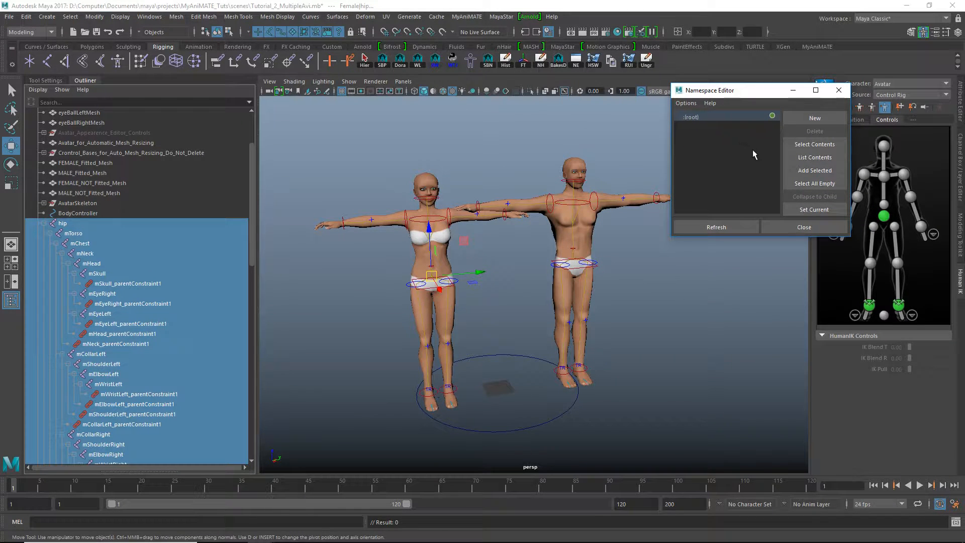
pyautogui.click(820, 119)
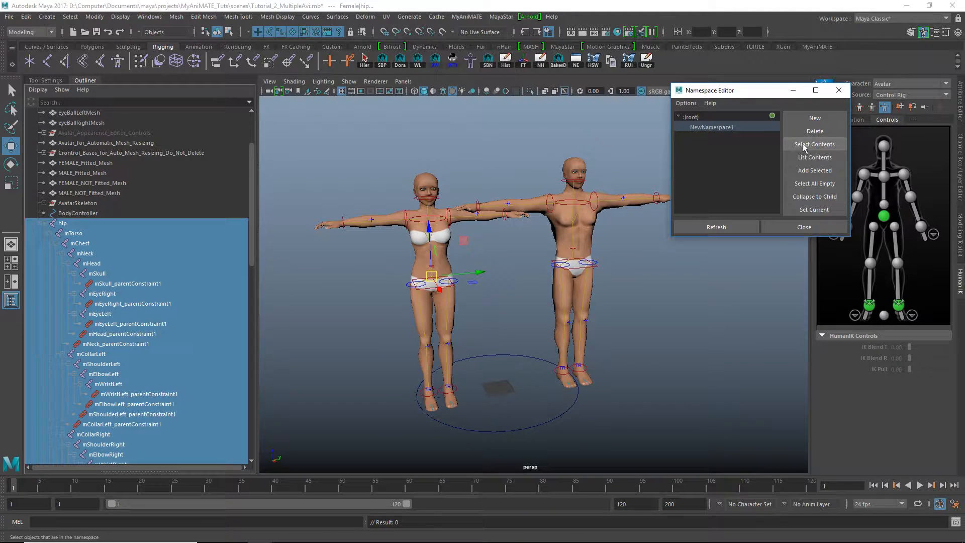
pyautogui.click(811, 171)
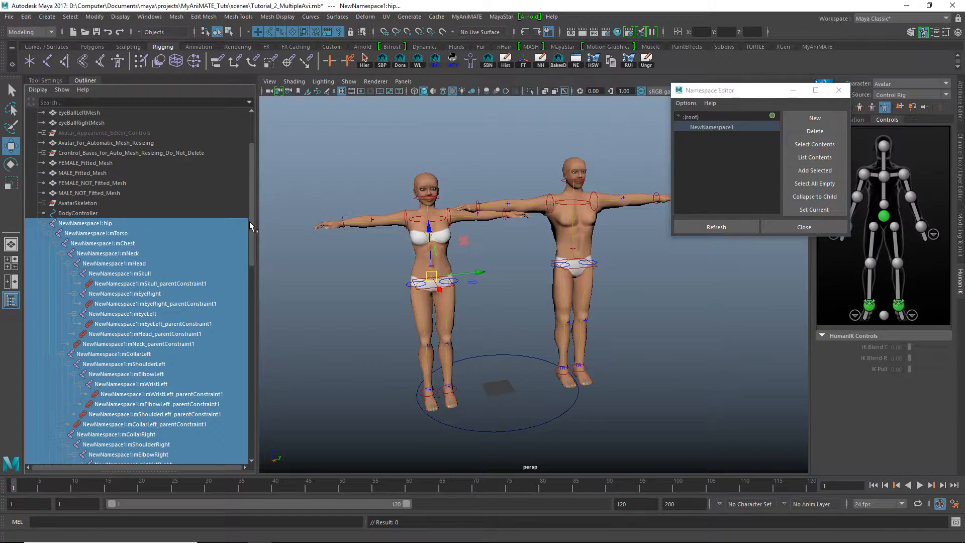
pyautogui.moveTo(250, 224); pyautogui.dragTo(248, 302)
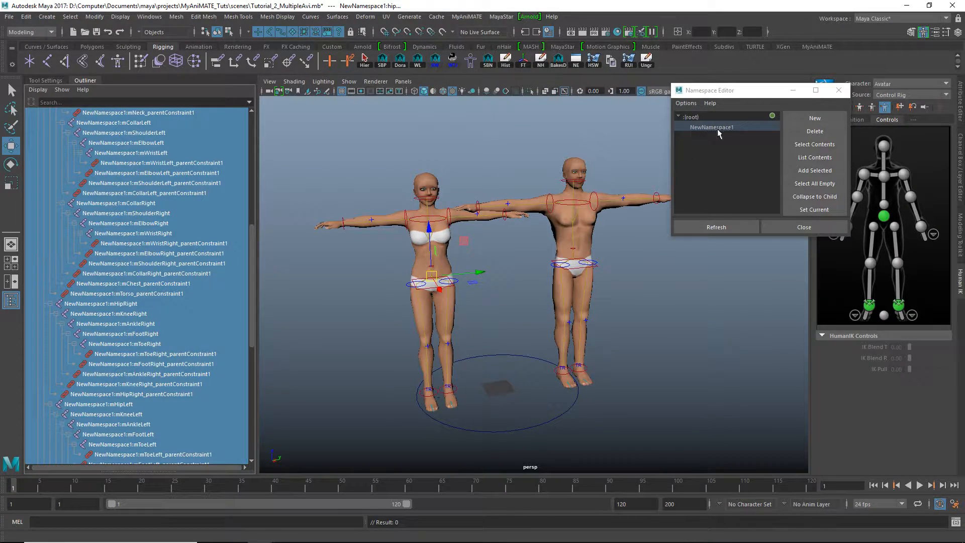
pyautogui.scroll(-8, 170, 266)
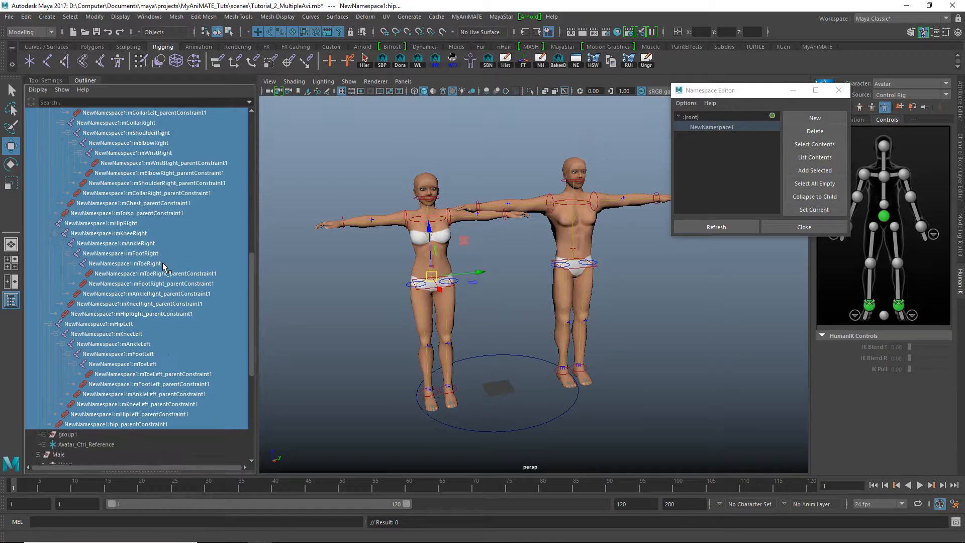
pyautogui.scroll(11, 164, 266)
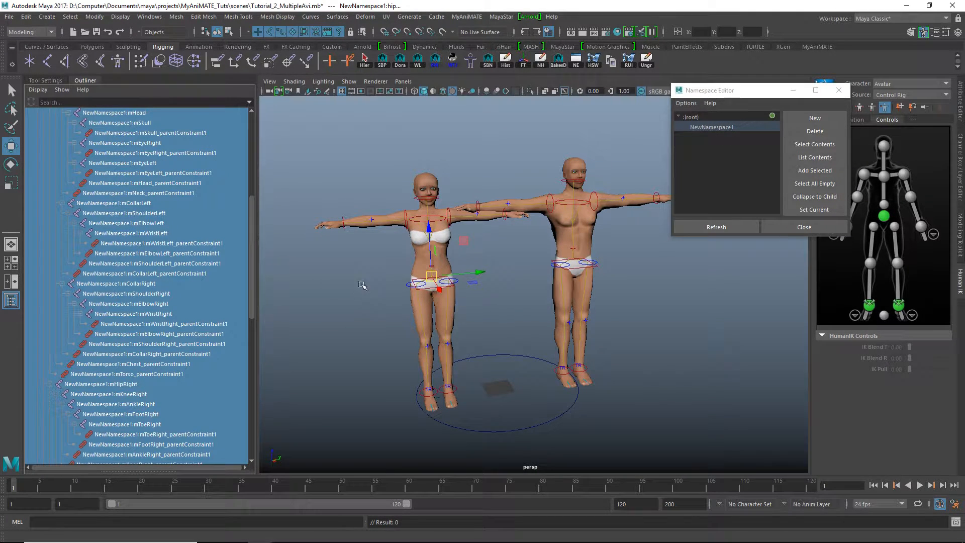
# Export the male avatar's animation as Untitled with the MyAniMATE .anim Exporter, covering frames 1 to 120 at priority 2
pyautogui.click(467, 17)
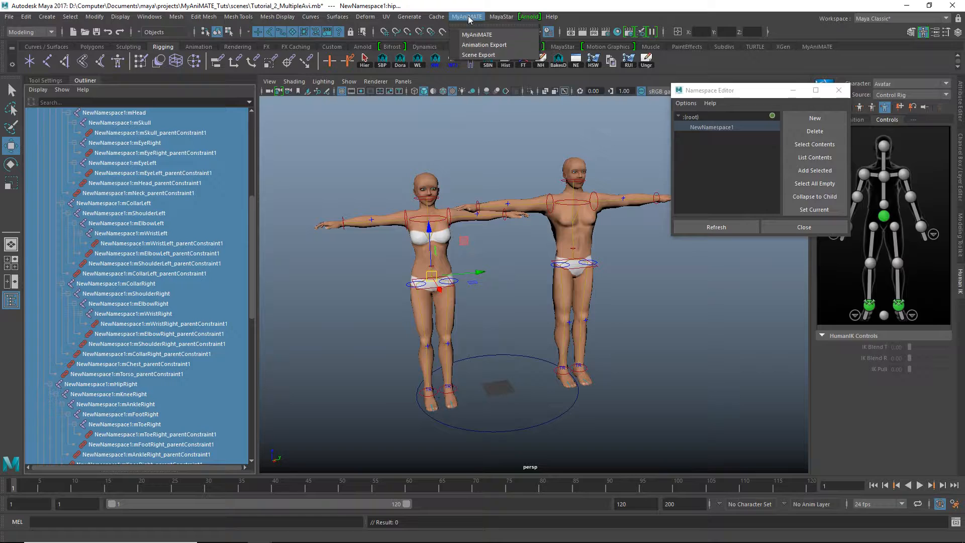
pyautogui.click(468, 46)
pyautogui.moveTo(444, 194); pyautogui.dragTo(464, 143)
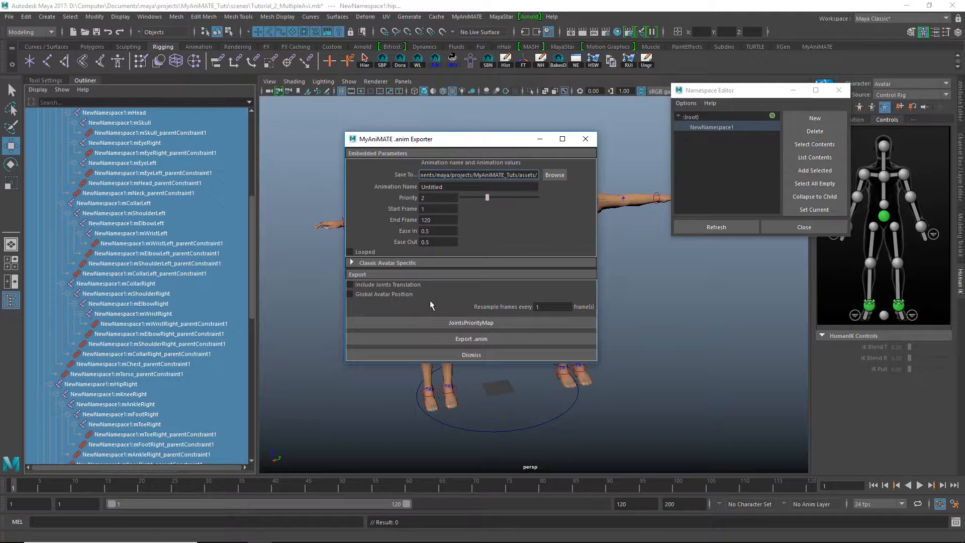
pyautogui.click(459, 340)
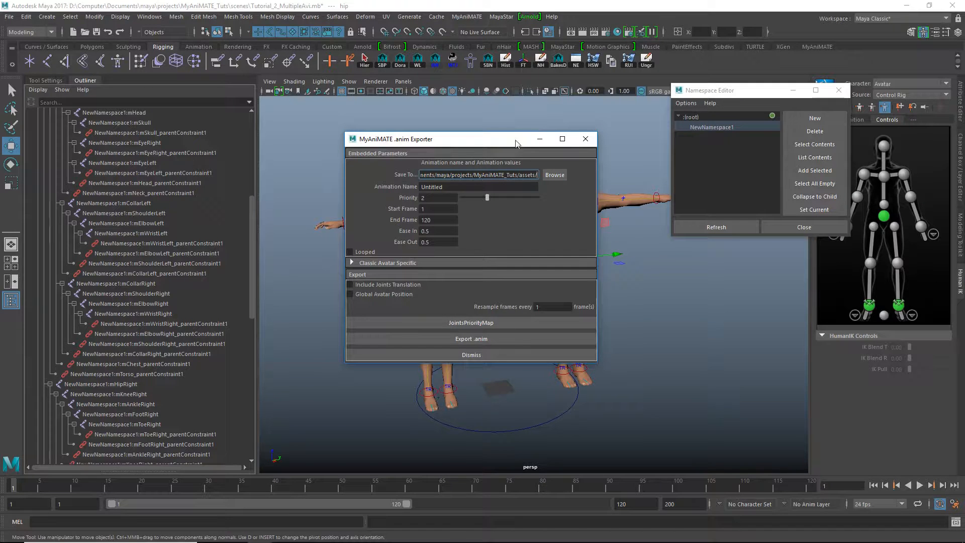
pyautogui.moveTo(477, 138); pyautogui.dragTo(437, 123)
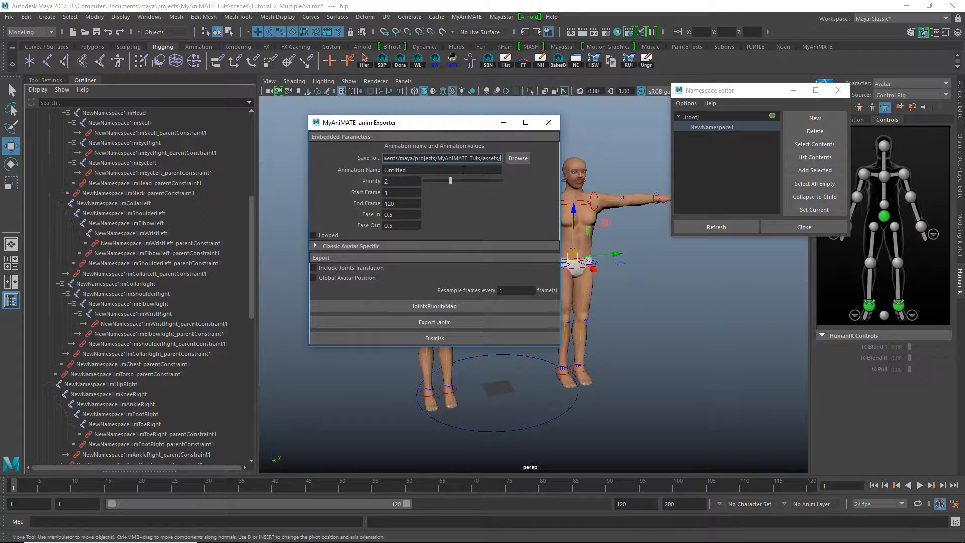
# Check the export log in the Script Editor, then close the editor
pyautogui.click(955, 522)
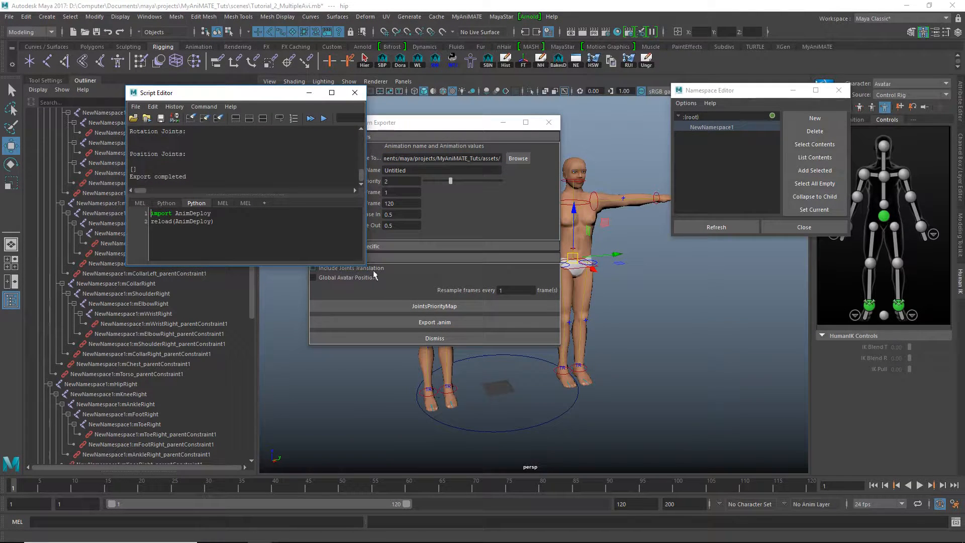
pyautogui.scroll(2, 154, 166)
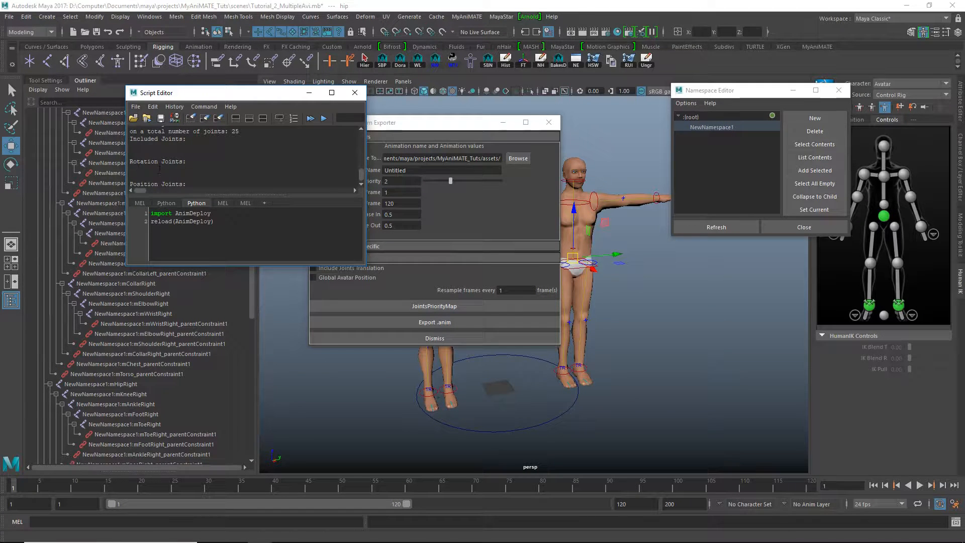
pyautogui.scroll(-2, 160, 163)
pyautogui.click(355, 93)
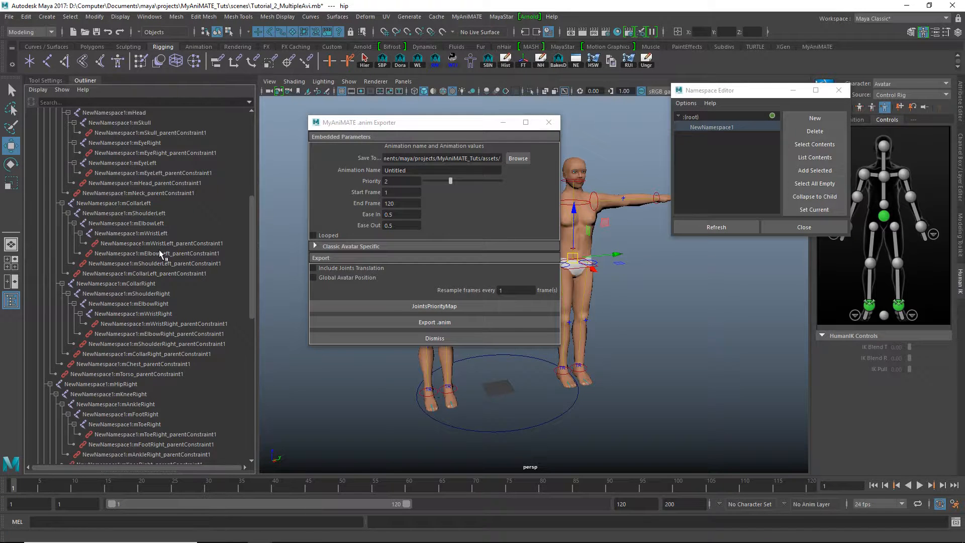
# Delete the female joints' namespace by merging it with root, and collapse the female hip hierarchy
pyautogui.scroll(5, 159, 250)
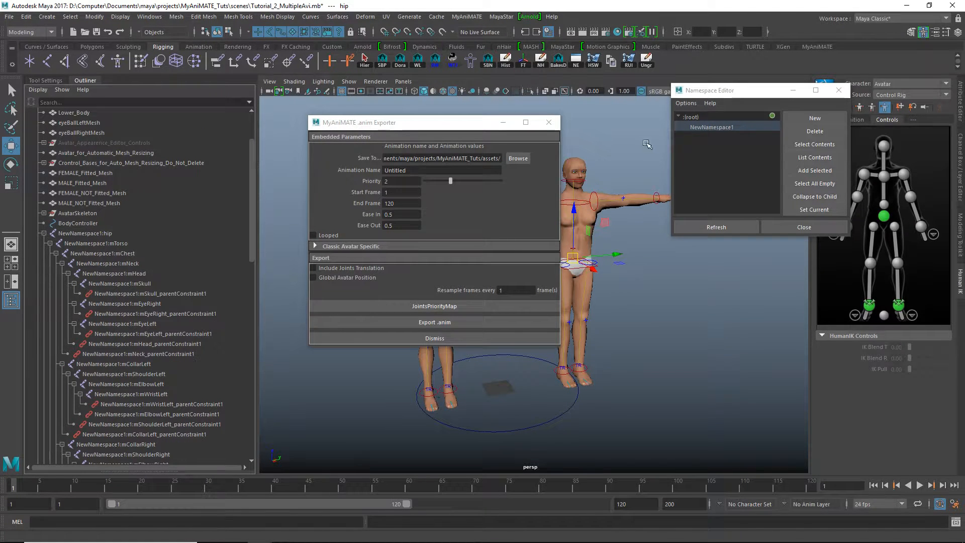
pyautogui.click(803, 130)
pyautogui.click(407, 278)
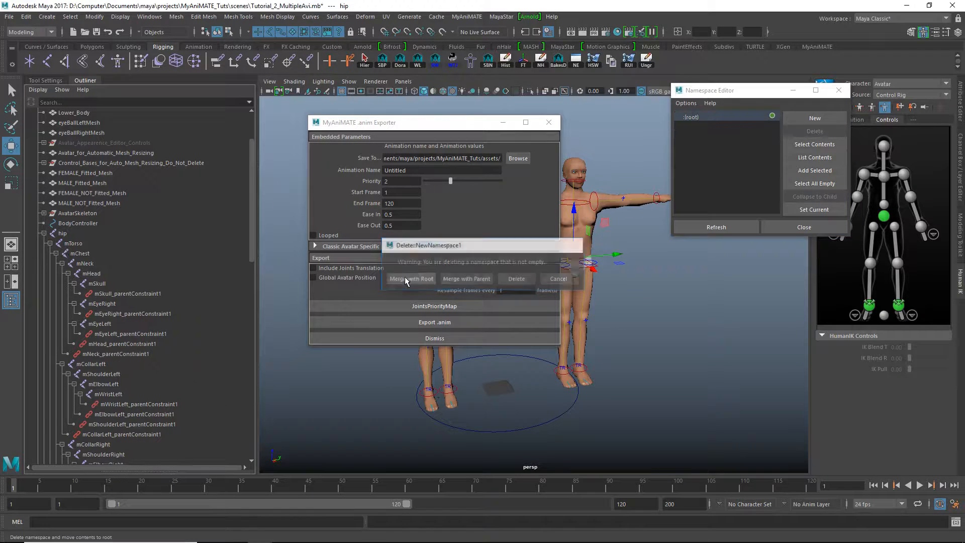
pyautogui.click(43, 233)
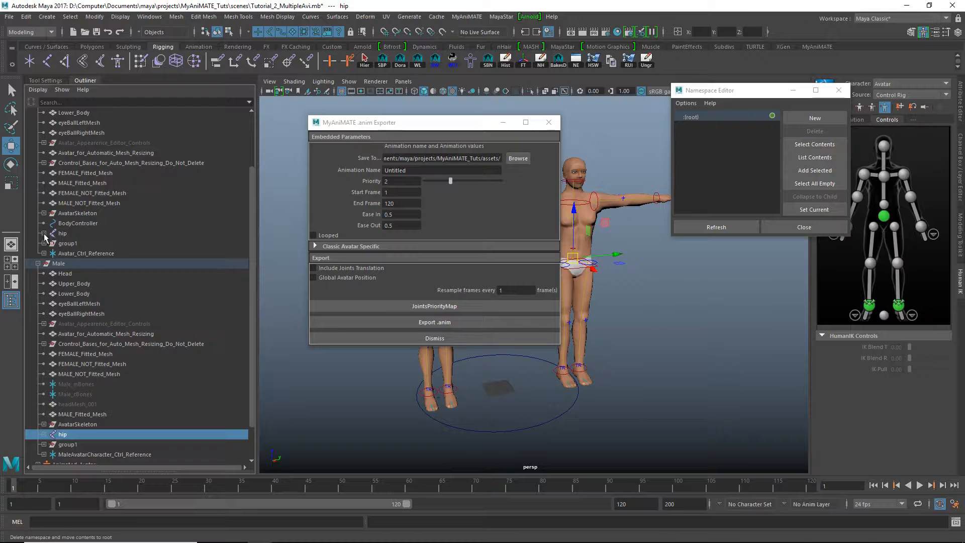
# Select the male avatar's whole joint hierarchy, from hip through hip_parentConstraint1
pyautogui.click(65, 435)
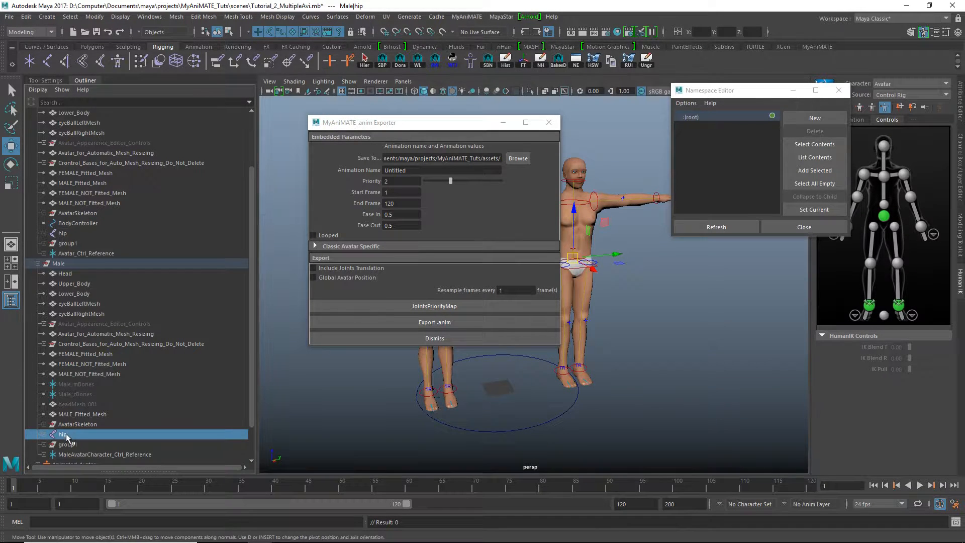
pyautogui.click(70, 17)
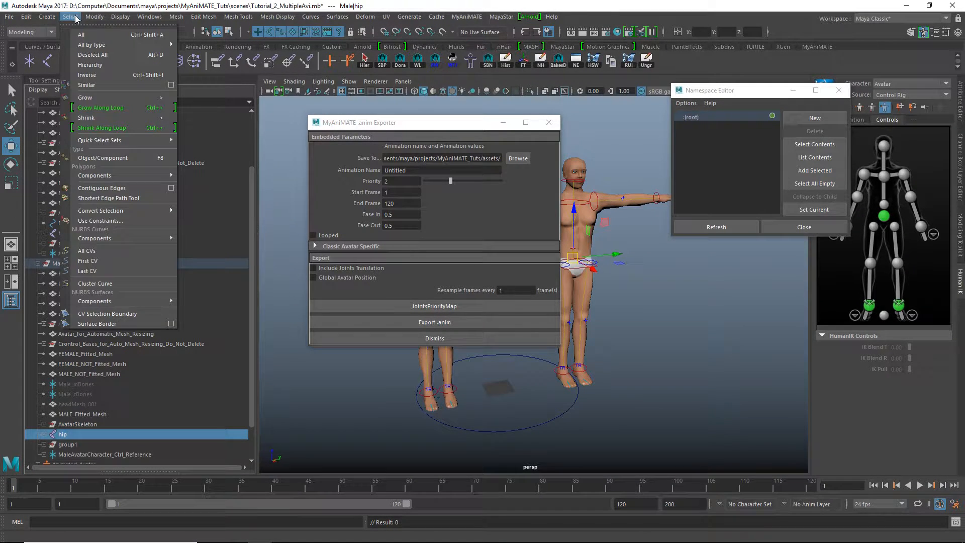
pyautogui.click(88, 66)
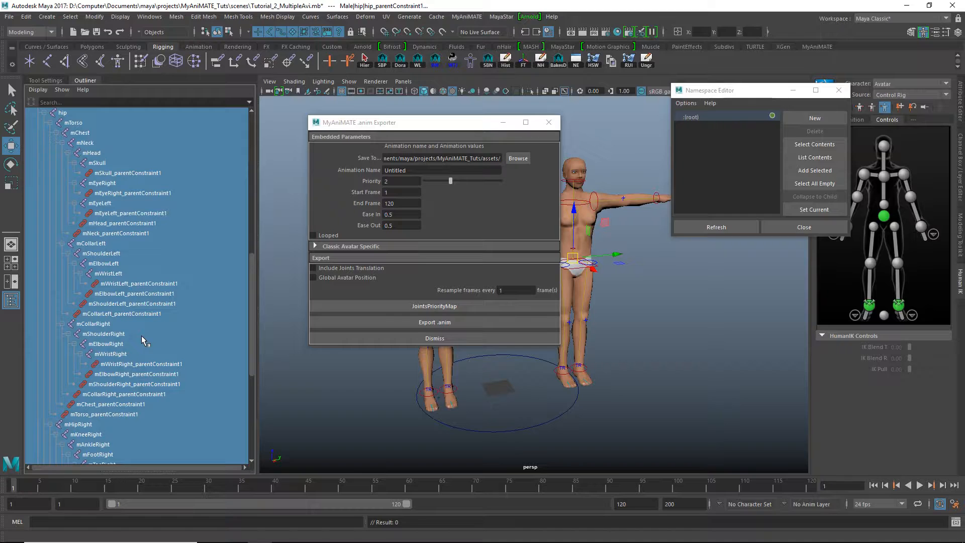
pyautogui.scroll(-8, 141, 340)
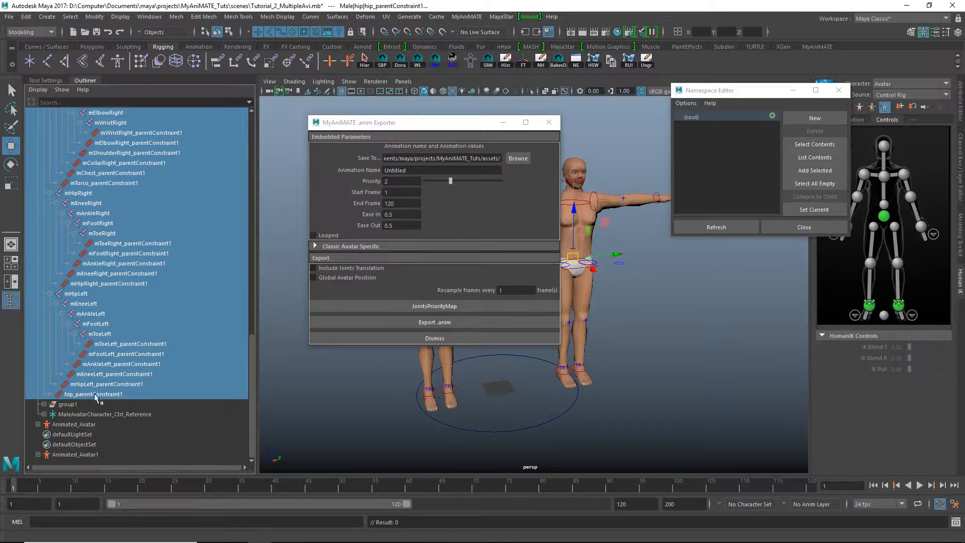
pyautogui.click(95, 395)
pyautogui.scroll(12, 90, 384)
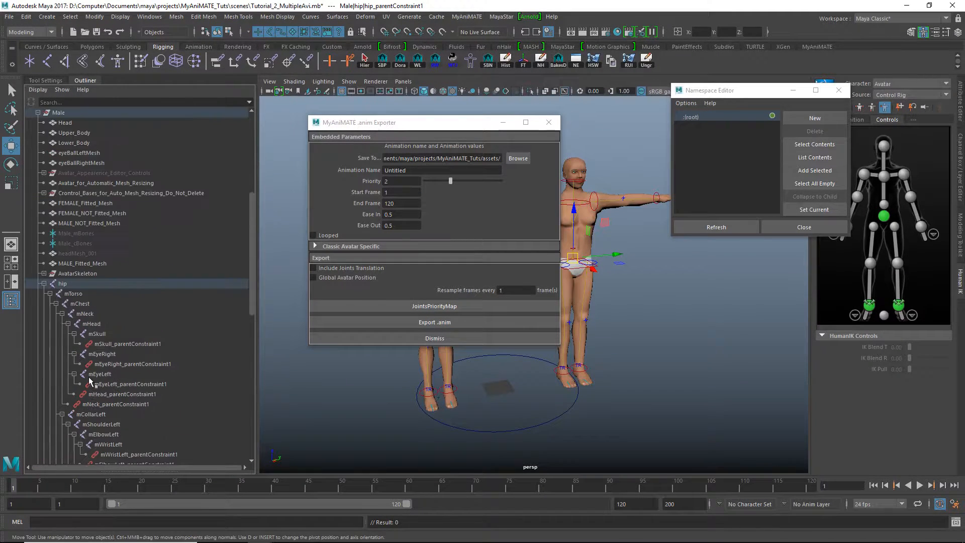
pyautogui.click(62, 284)
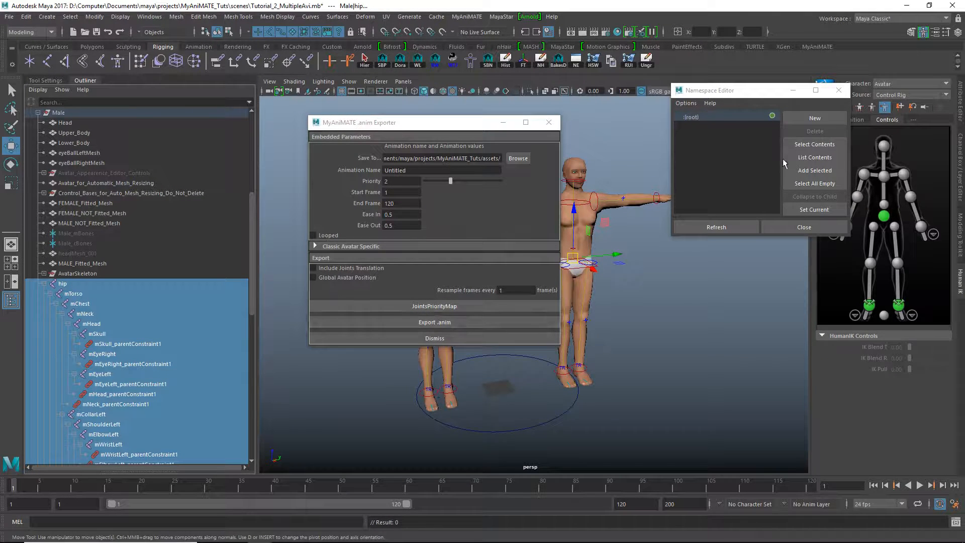
# Create a new namespace under root and add the selected male joint hierarchy to it
pyautogui.click(800, 113)
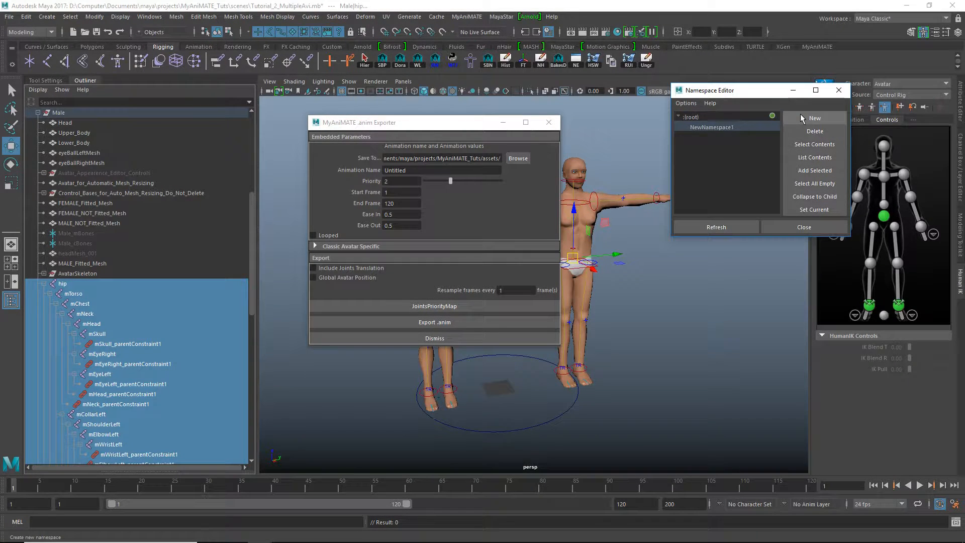
pyautogui.click(810, 171)
pyautogui.scroll(-5, 118, 299)
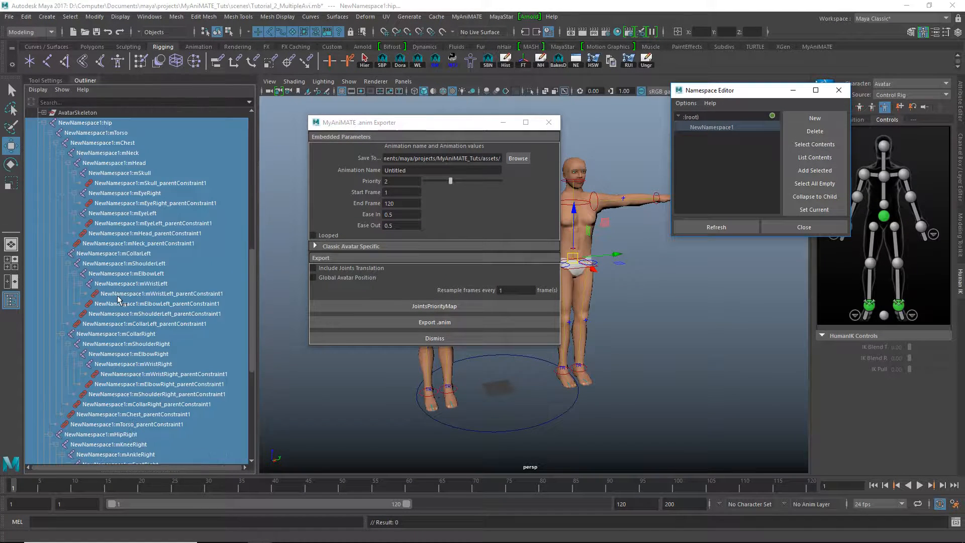
# Check that the male joint hierarchy carries the NewNamespace1 prefix, then export the female avatar's .anim with the current exporter settings
pyautogui.scroll(-5, 118, 302)
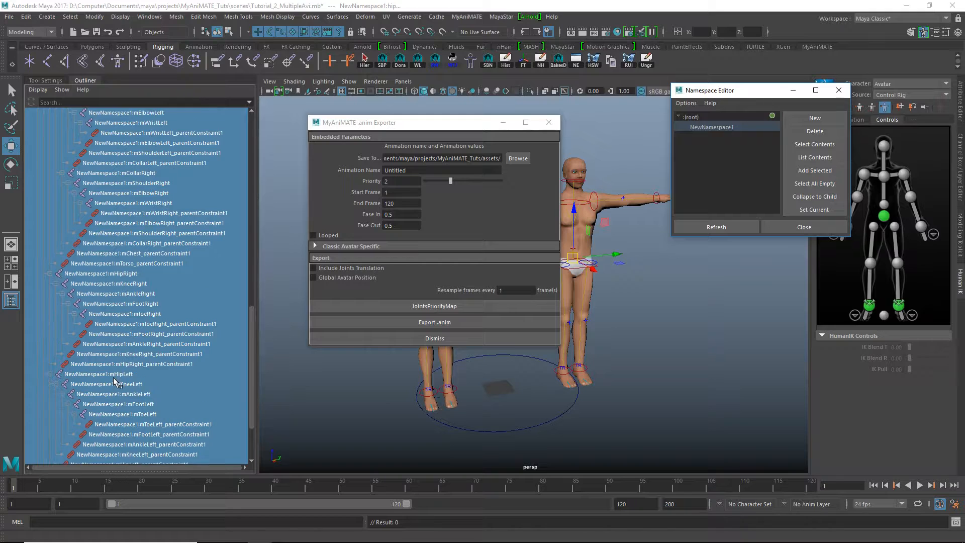
pyautogui.scroll(-3, 115, 382)
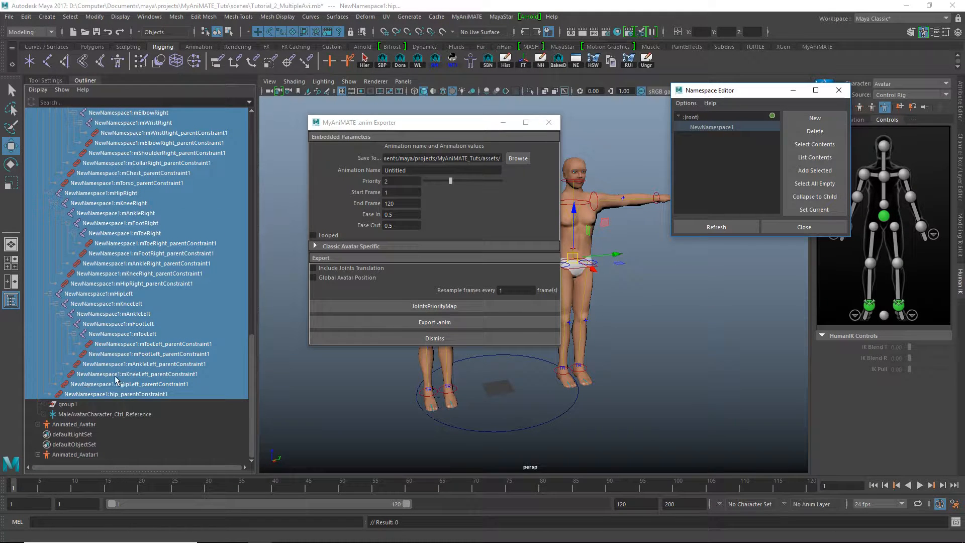
pyautogui.scroll(8, 113, 377)
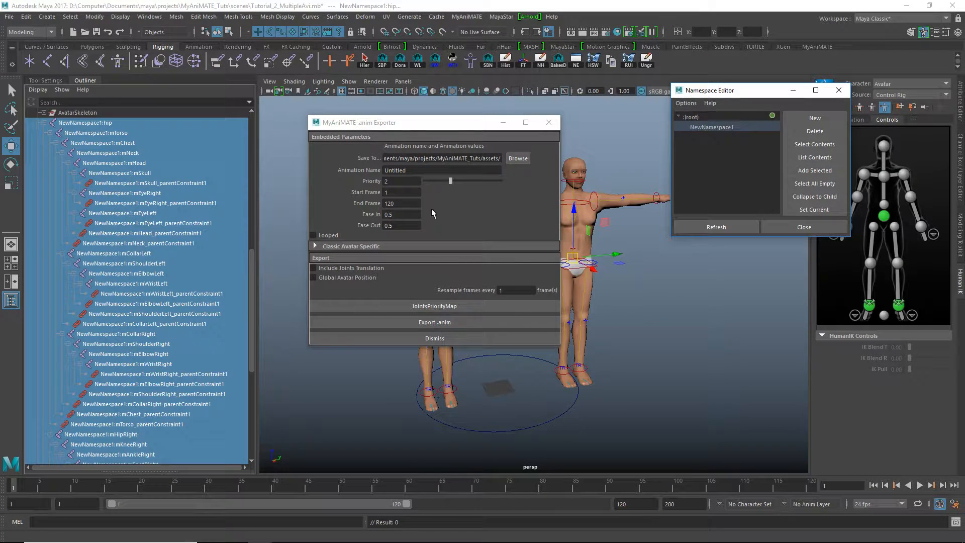
pyautogui.moveTo(382, 122); pyautogui.dragTo(615, 89)
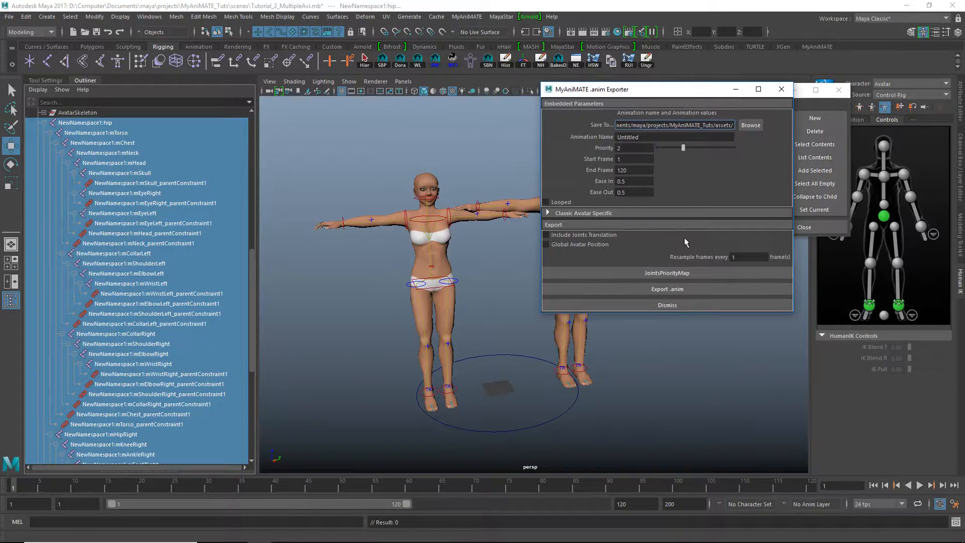
pyautogui.click(676, 291)
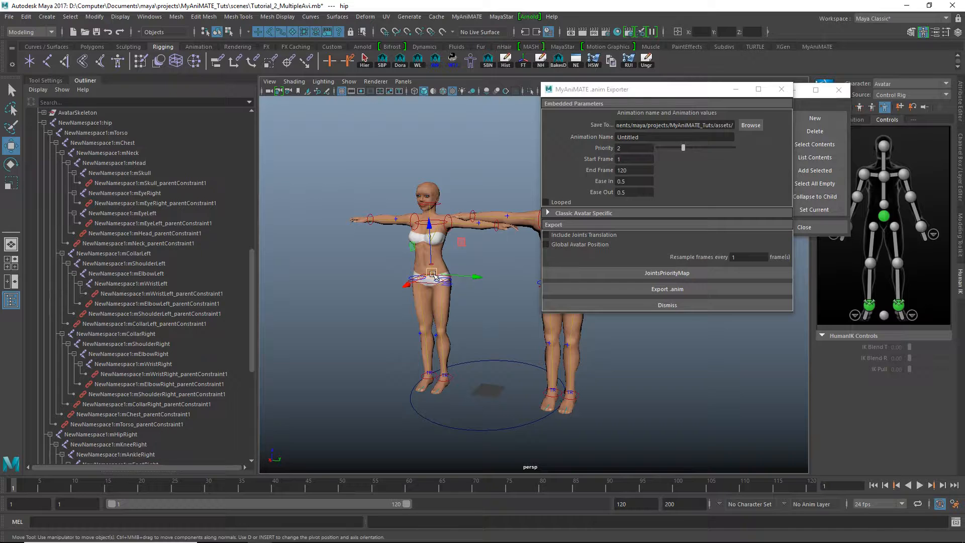
# Locate the female hip joint in the Outliner and examine both avatars' placement around the BodyController
pyautogui.scroll(8, 190, 249)
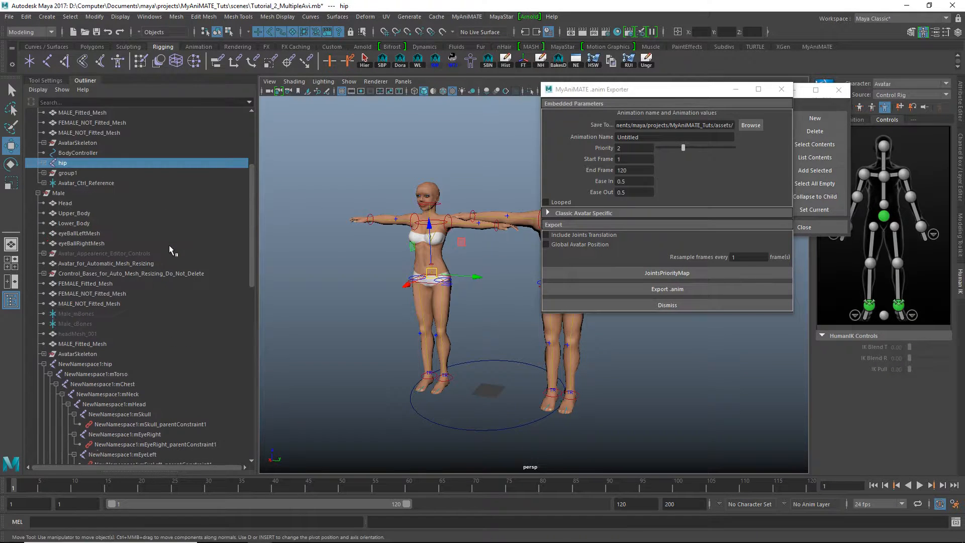
pyautogui.scroll(3, 68, 165)
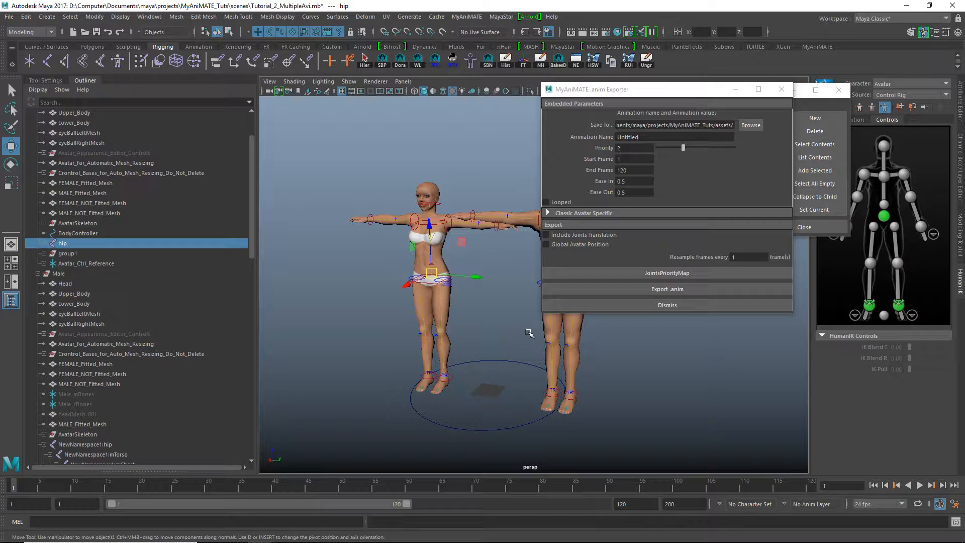
pyautogui.keyDown('alt'); pyautogui.moveTo(471, 338); pyautogui.dragTo(521, 372); pyautogui.keyUp('alt')
pyautogui.keyDown('alt'); pyautogui.moveTo(521, 372); pyautogui.dragTo(476, 348, button='middle'); pyautogui.keyUp('alt')
pyautogui.keyDown('alt'); pyautogui.moveTo(476, 348); pyautogui.dragTo(463, 311); pyautogui.keyUp('alt')
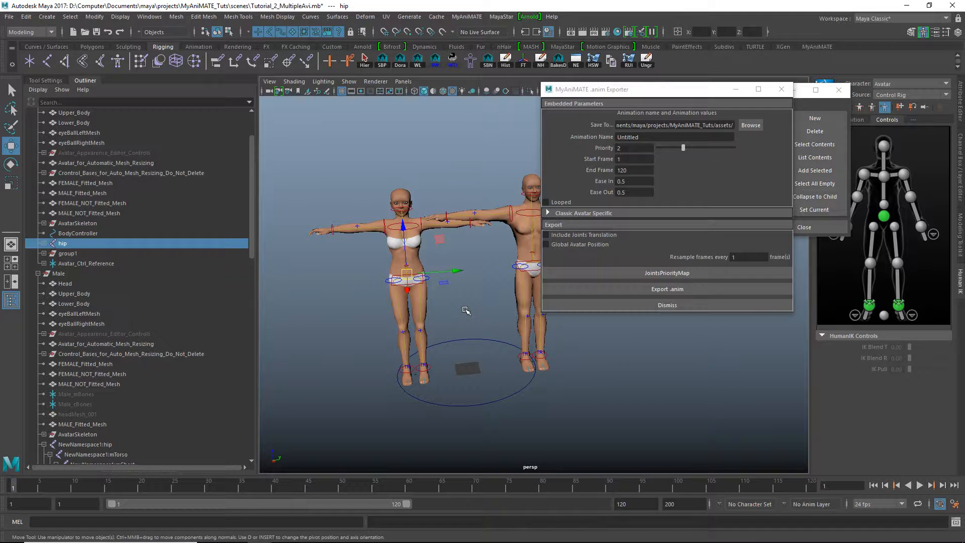
pyautogui.moveTo(508, 540)
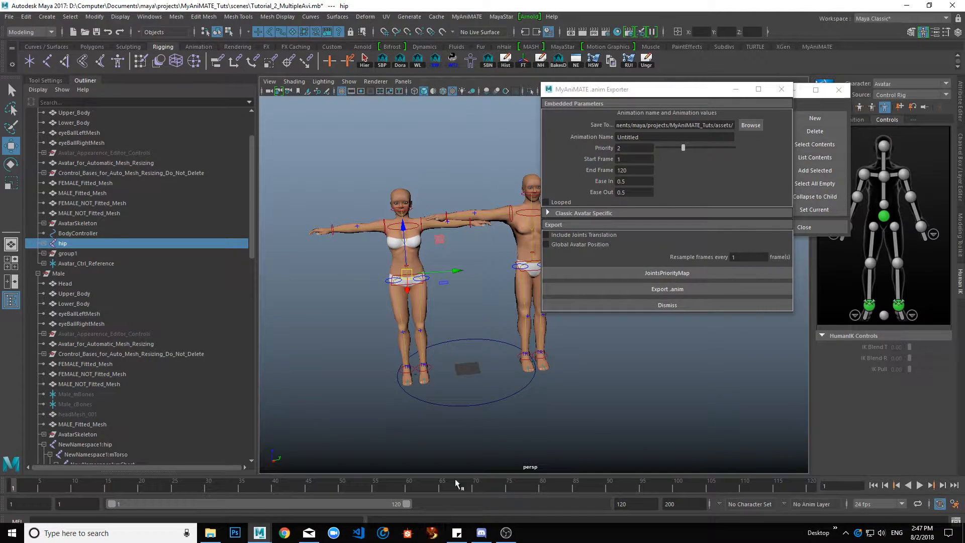
pyautogui.keyDown('alt'); pyautogui.moveTo(475, 371); pyautogui.dragTo(495, 347); pyautogui.keyUp('alt')
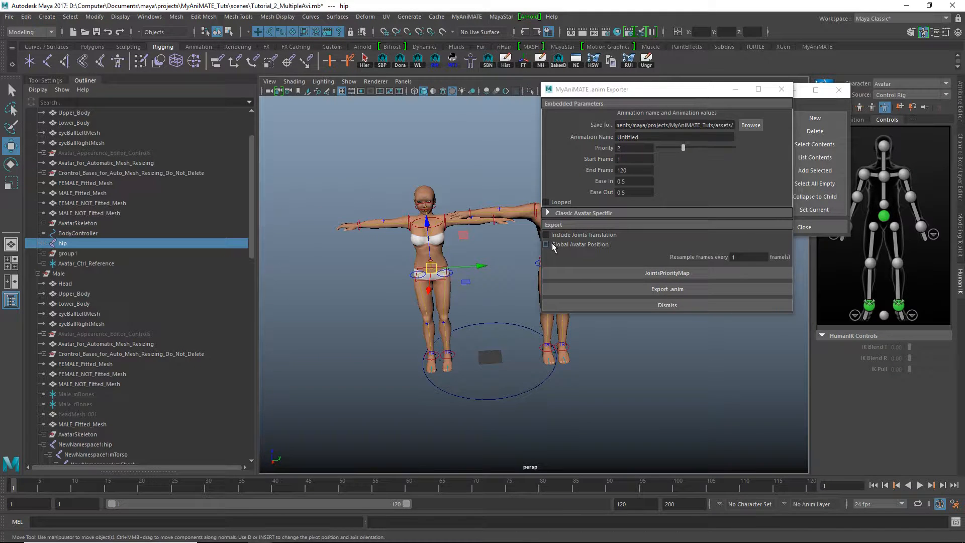
pyautogui.keyDown('alt'); pyautogui.moveTo(472, 357); pyautogui.dragTo(491, 363, button='right'); pyautogui.keyUp('alt')
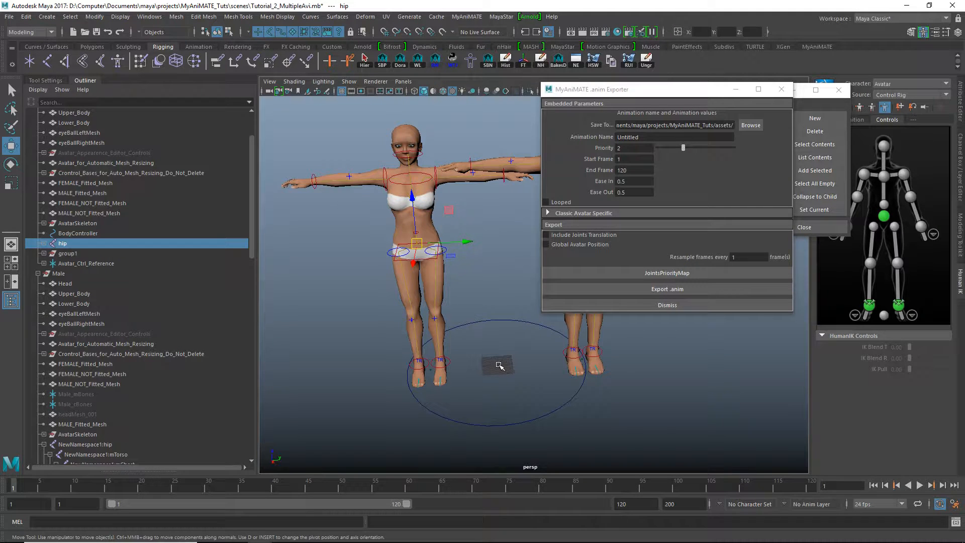
# Try moving the BodyController circle along the ground plane, away from the point between the two avatars
pyautogui.click(557, 244)
pyautogui.click(563, 422)
pyautogui.moveTo(541, 380); pyautogui.dragTo(525, 308, button='middle')
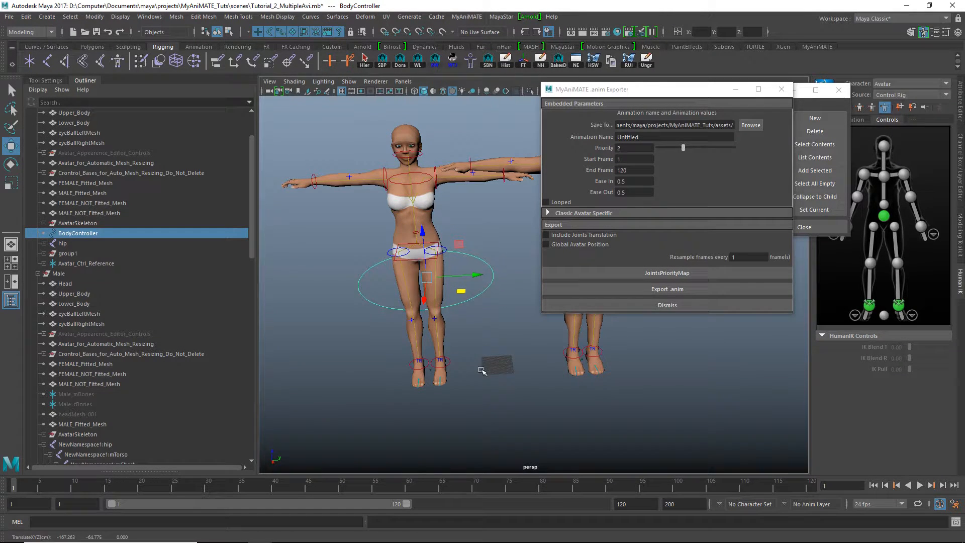
pyautogui.keyDown('alt'); pyautogui.moveTo(355, 374); pyautogui.dragTo(596, 371); pyautogui.keyUp('alt')
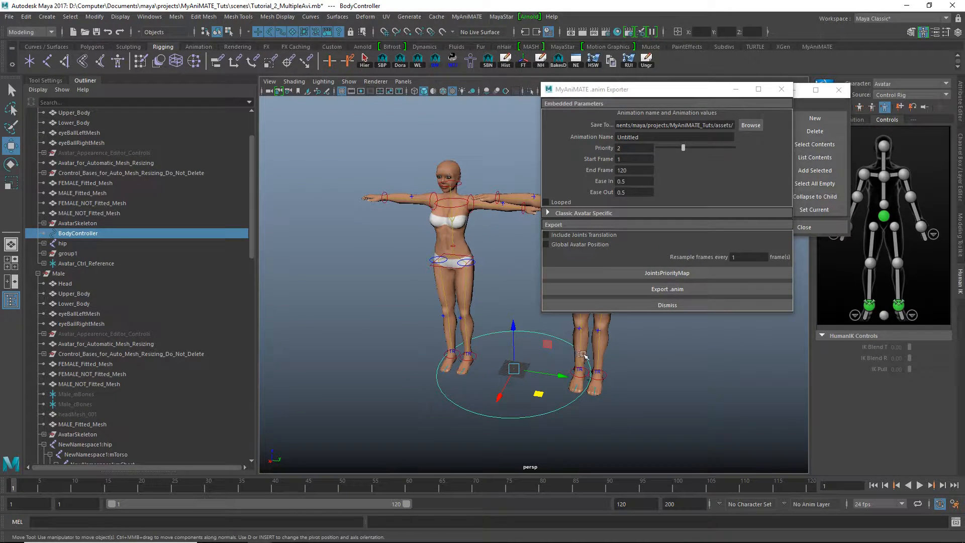
pyautogui.keyDown('alt'); pyautogui.moveTo(645, 376); pyautogui.dragTo(648, 369); pyautogui.keyUp('alt')
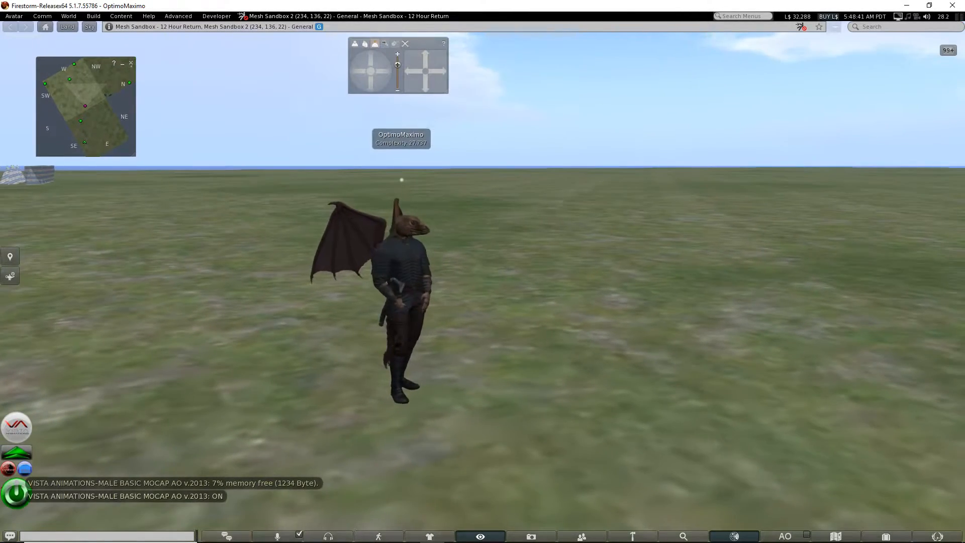
# Switch to Firestorm, turn off the VISTA ANIMATIONS male AO, and expand the inventory's Animations folder
pyautogui.moveTo(401, 290); pyautogui.dragTo(452, 290)
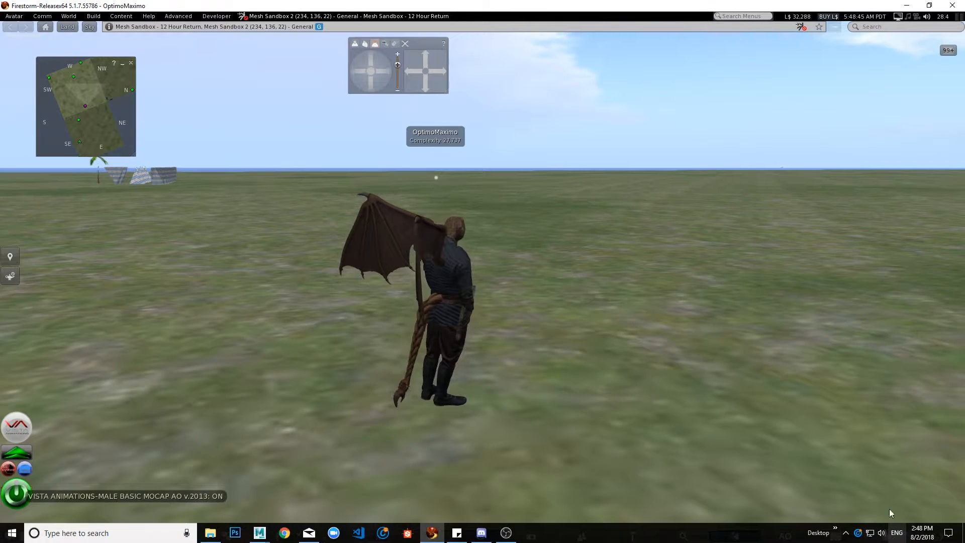
pyautogui.click(12, 503)
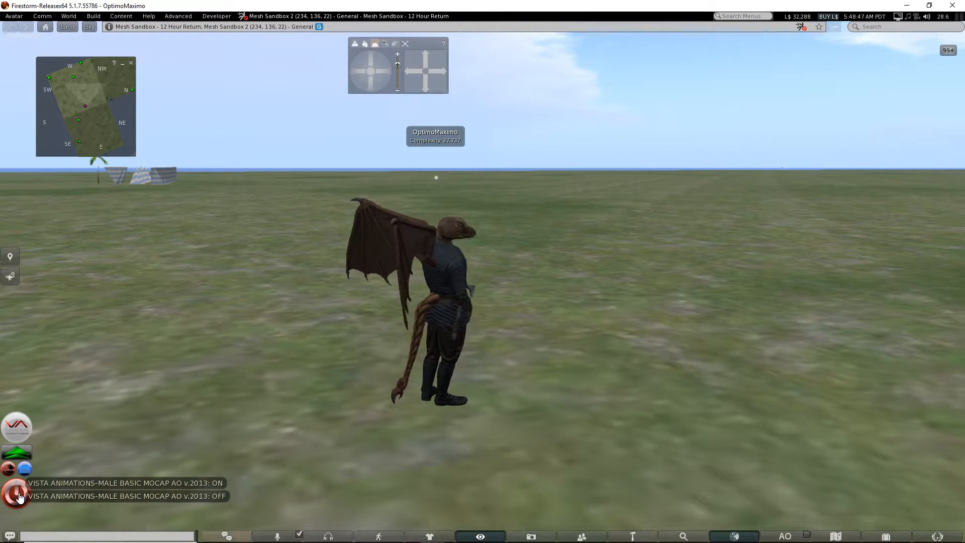
pyautogui.click(887, 535)
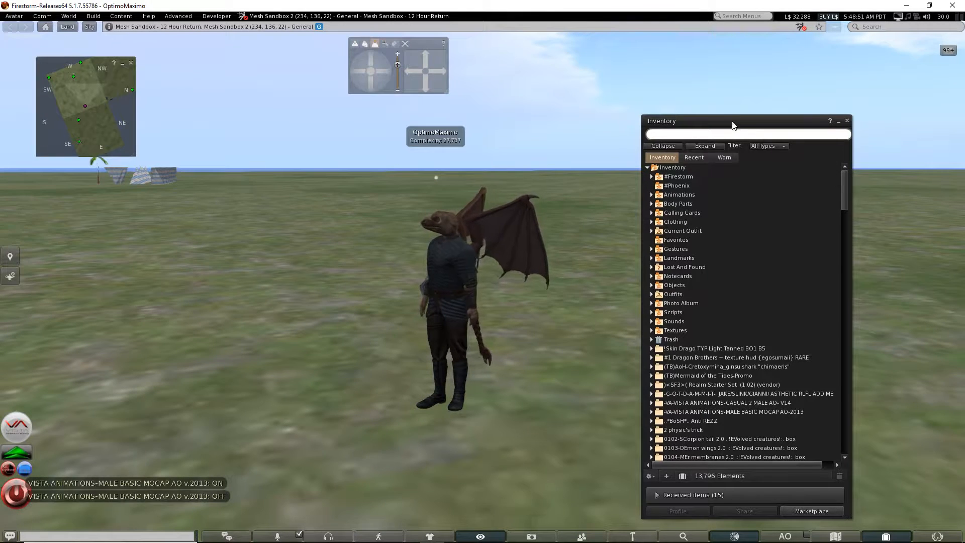
pyautogui.moveTo(732, 125); pyautogui.dragTo(775, 94)
pyautogui.doubleClick(720, 163)
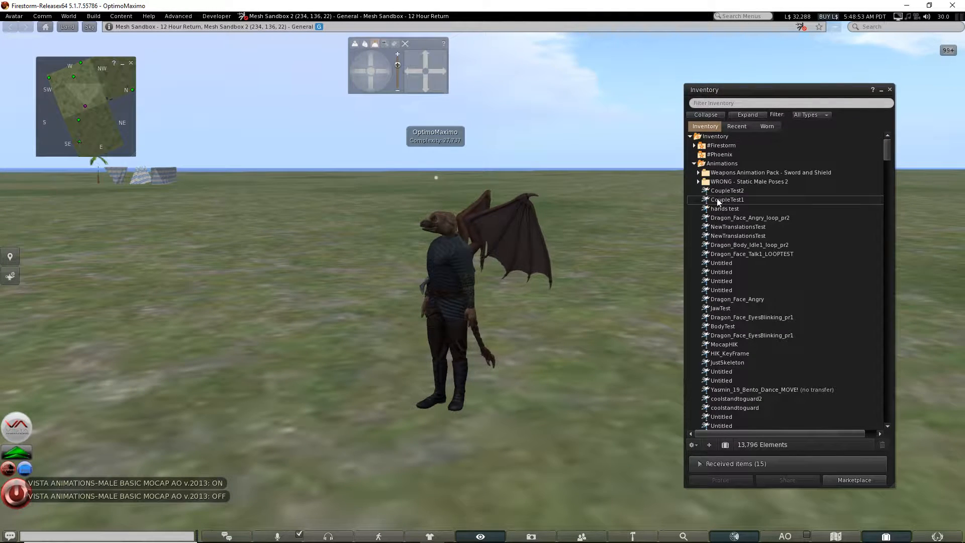
# Open the CoupleTest1 and CoupleTest2 animation previews, close the inventory, and arrange CoupleTest2 below CoupleTest1
pyautogui.click(719, 199)
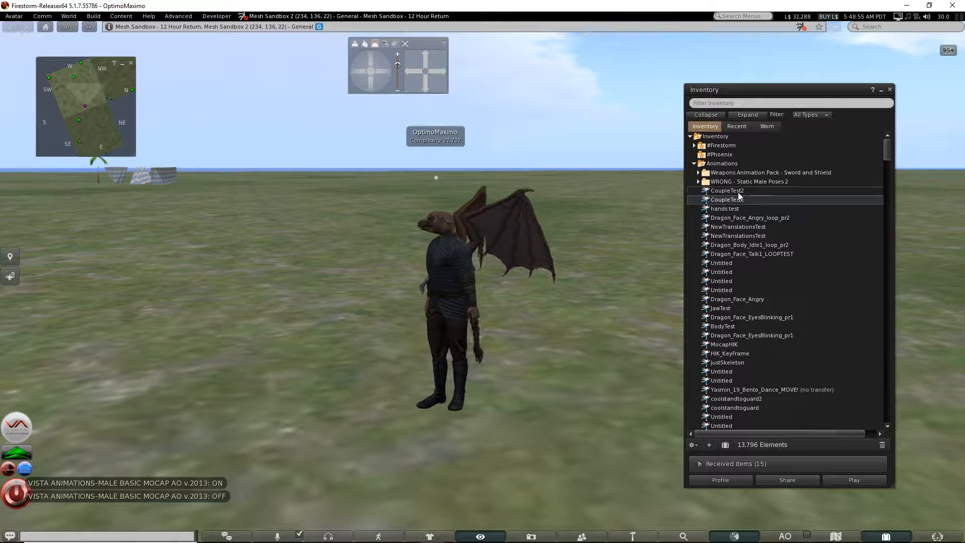
pyautogui.doubleClick(738, 198)
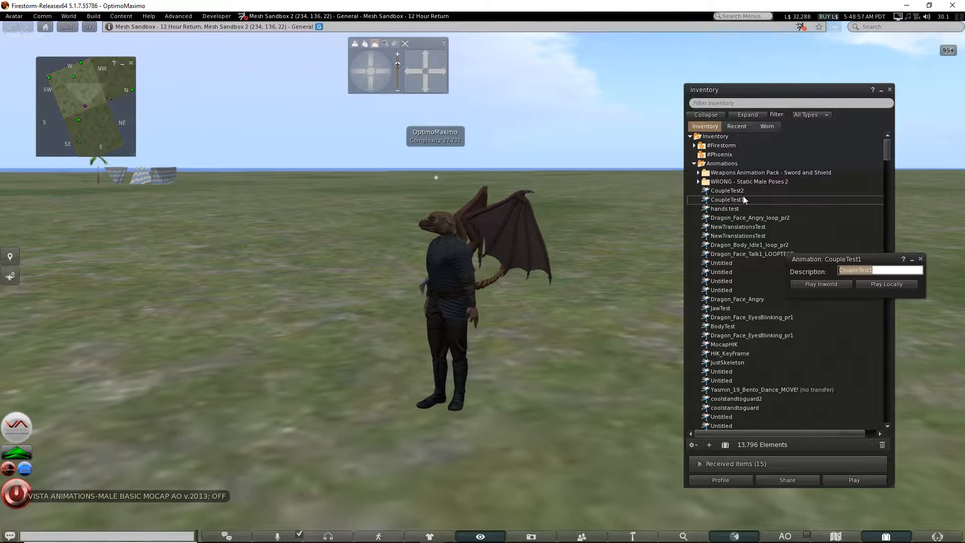
pyautogui.doubleClick(737, 192)
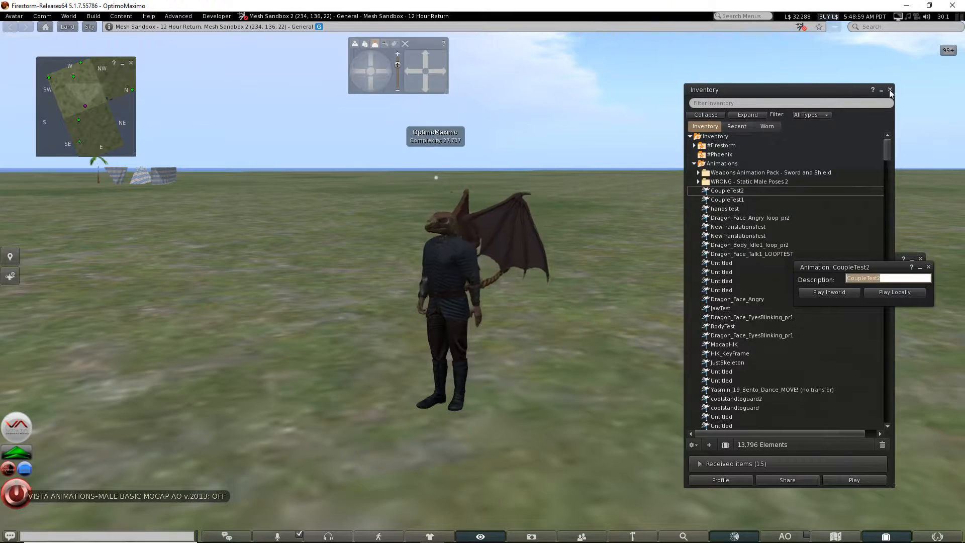
pyautogui.click(889, 90)
pyautogui.moveTo(861, 265); pyautogui.dragTo(857, 304)
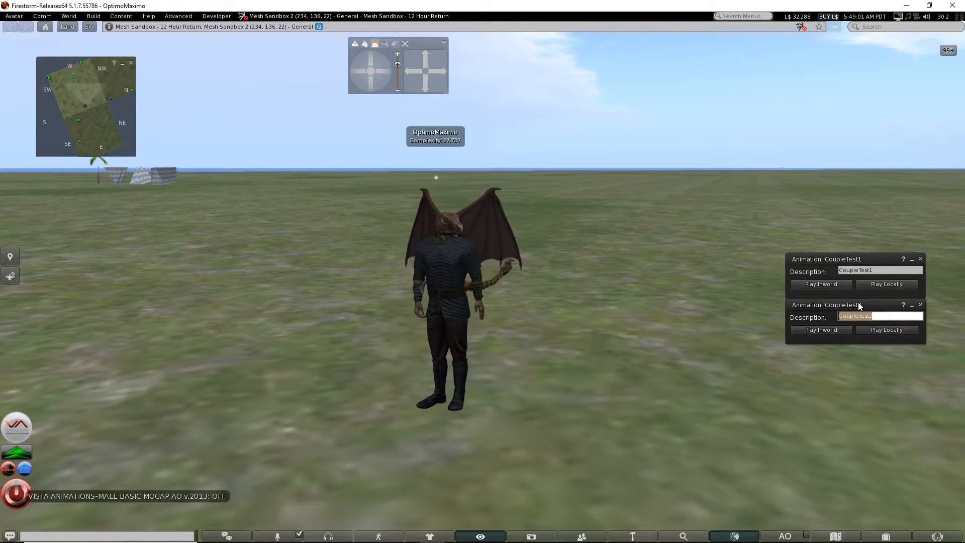
# Play the CoupleTest2 animation locally on the avatar, then stop it
pyautogui.keyDown('alt'); pyautogui.moveTo(443, 322); pyautogui.dragTo(483, 282); pyautogui.keyUp('alt')
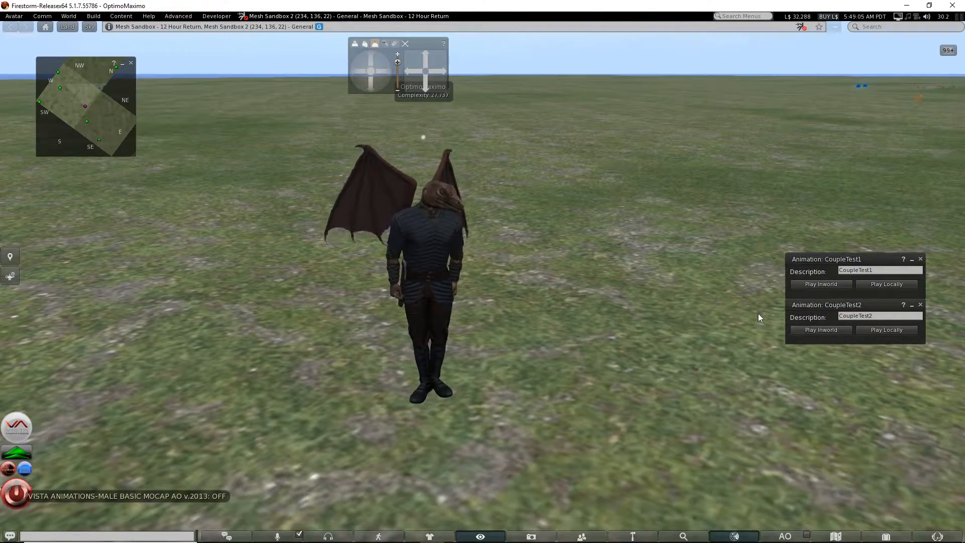
pyautogui.click(873, 330)
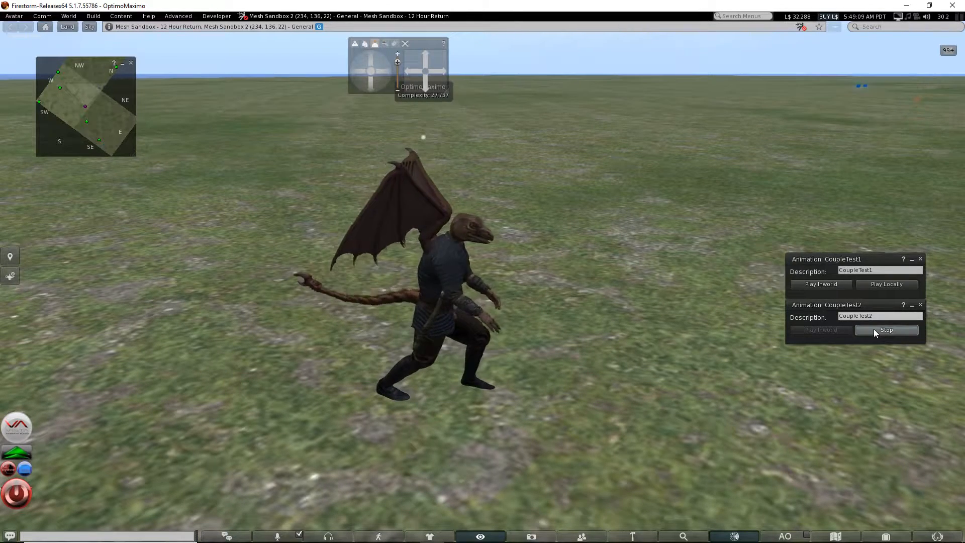
pyautogui.click(875, 331)
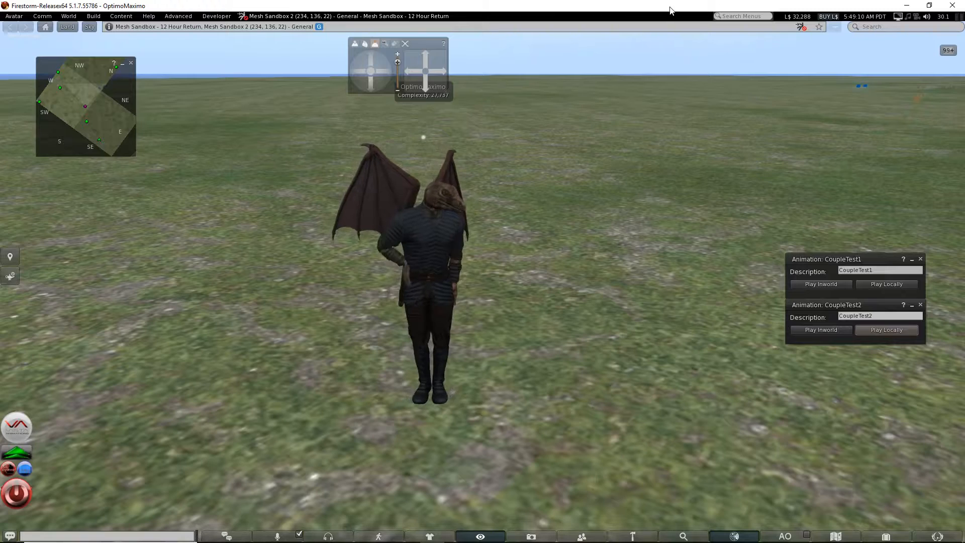
# Restore Firestorm to a smaller window over Maya, collapse Maya's Outliner, and narrow the Firestorm window to uncover both avatars
pyautogui.moveTo(623, 7); pyautogui.dragTo(623, 18)
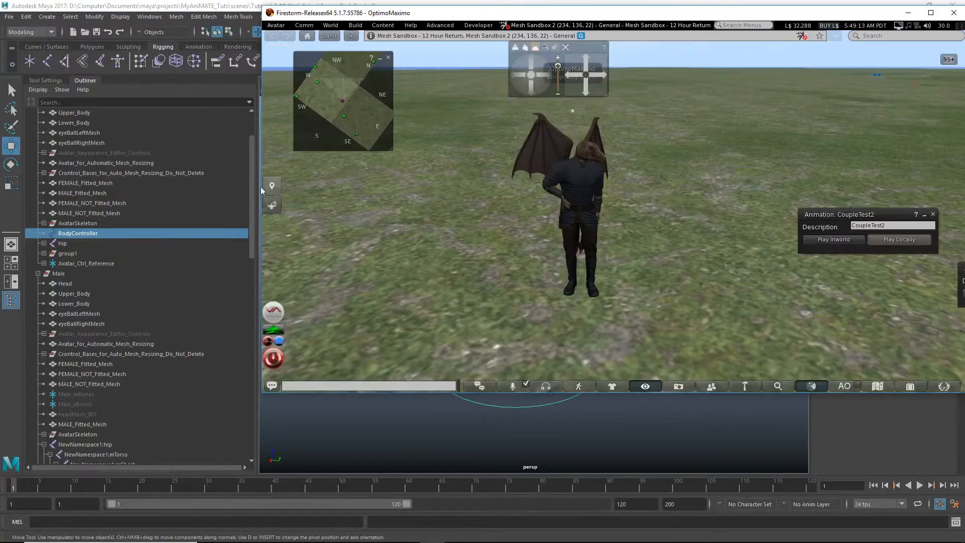
pyautogui.click(80, 81)
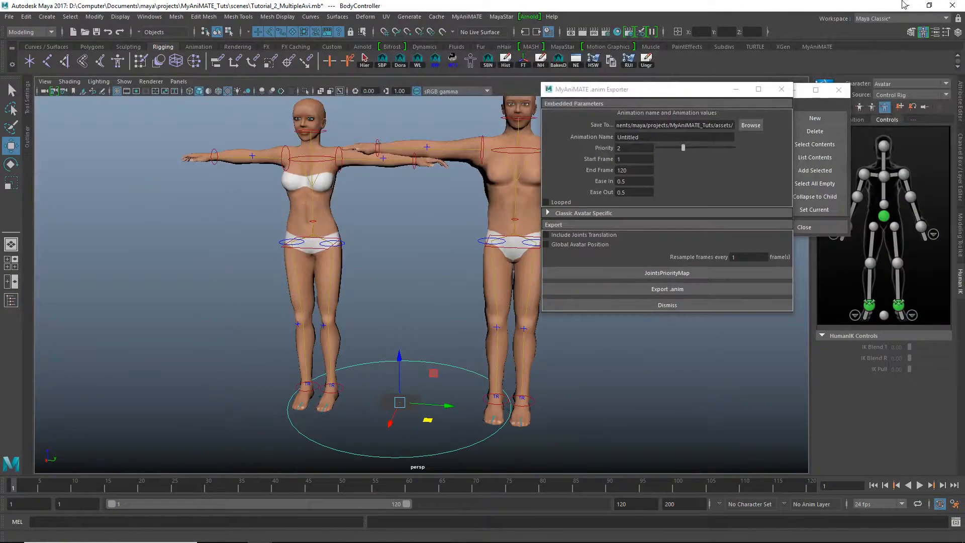
pyautogui.click(432, 532)
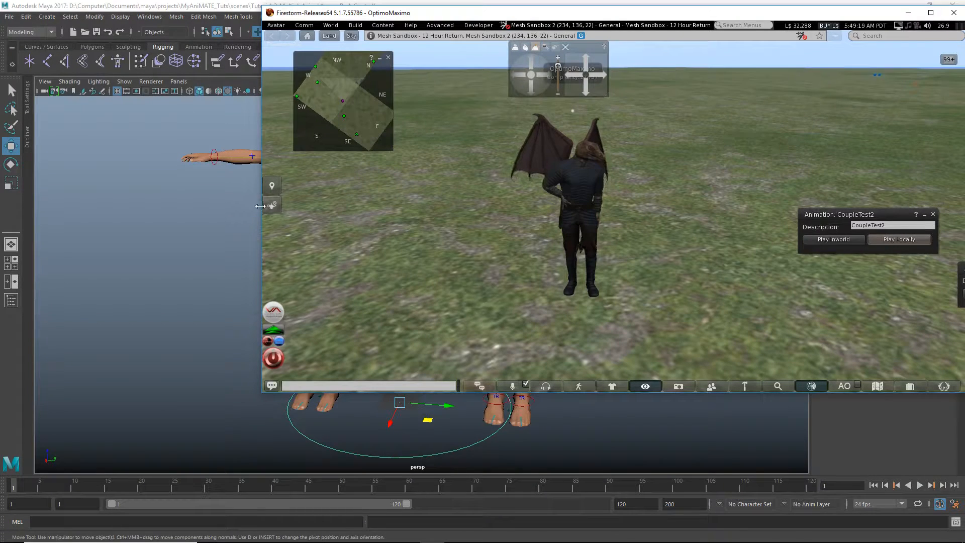
pyautogui.moveTo(260, 206); pyautogui.dragTo(579, 206)
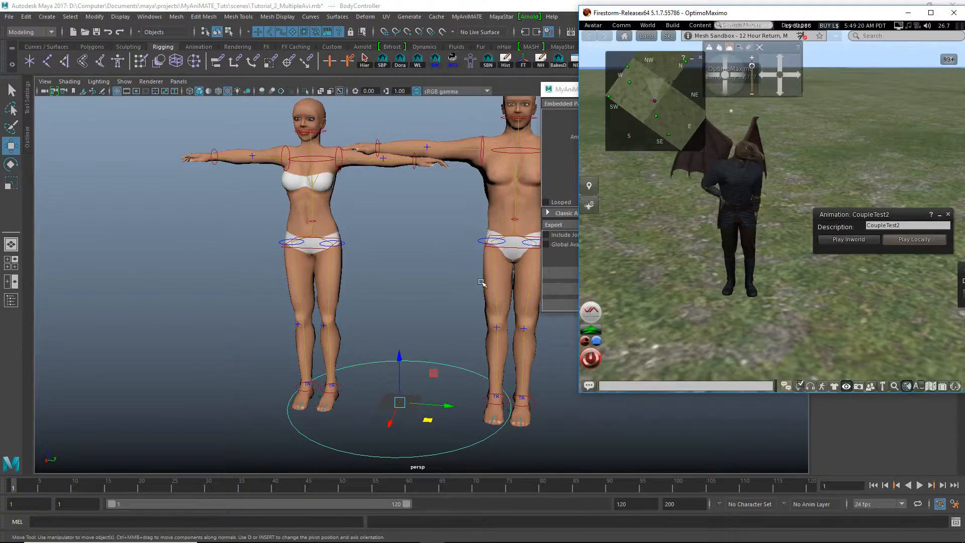
# Return to Maya and rotate the female avatar's Avatar_Ctrl_Reference about its vertical axis so she faces the male avatar
pyautogui.click(324, 404)
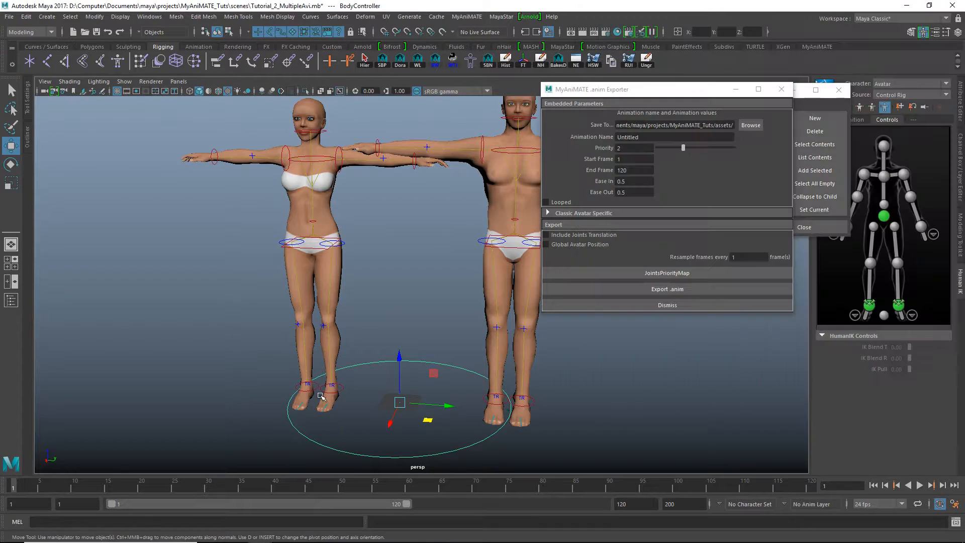
pyautogui.click(324, 404)
pyautogui.click(320, 396)
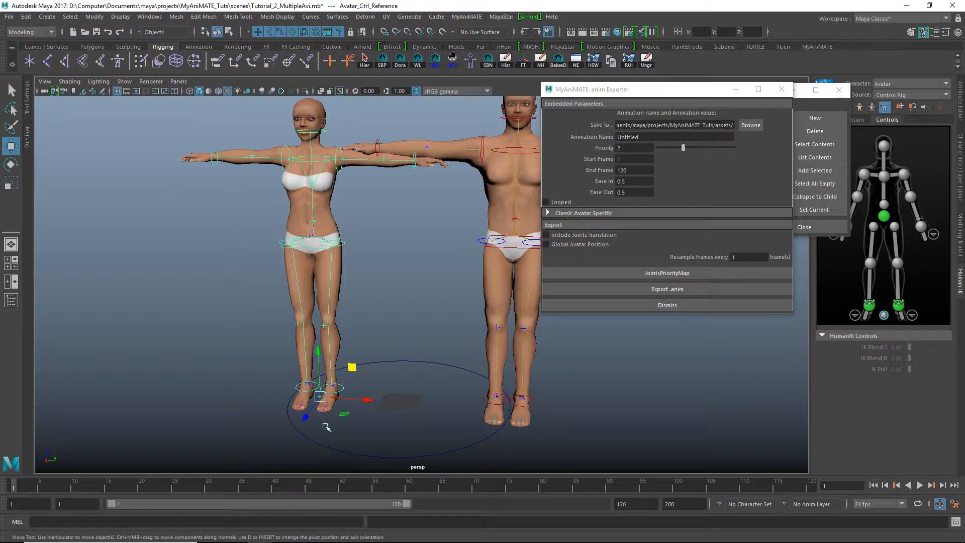
pyautogui.press('e')
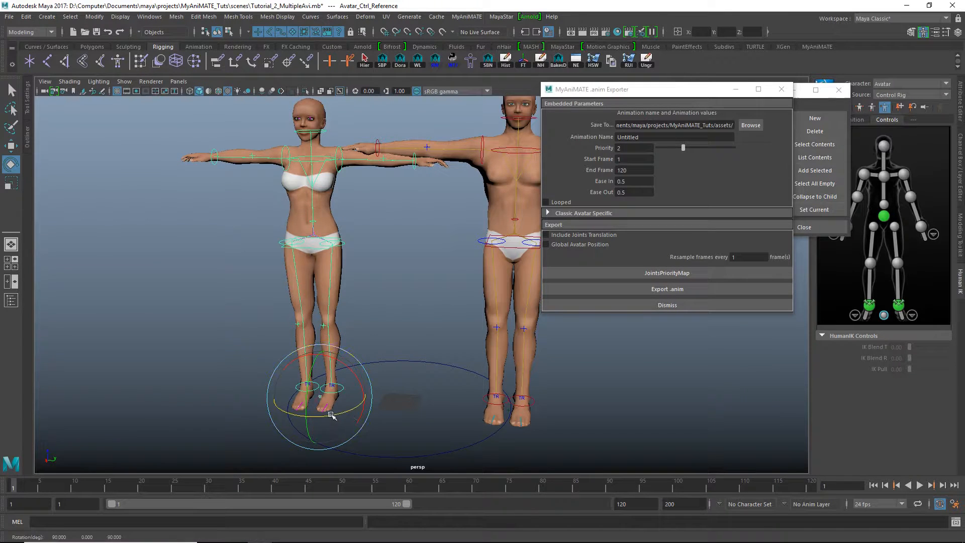
pyautogui.moveTo(330, 415); pyautogui.dragTo(393, 405)
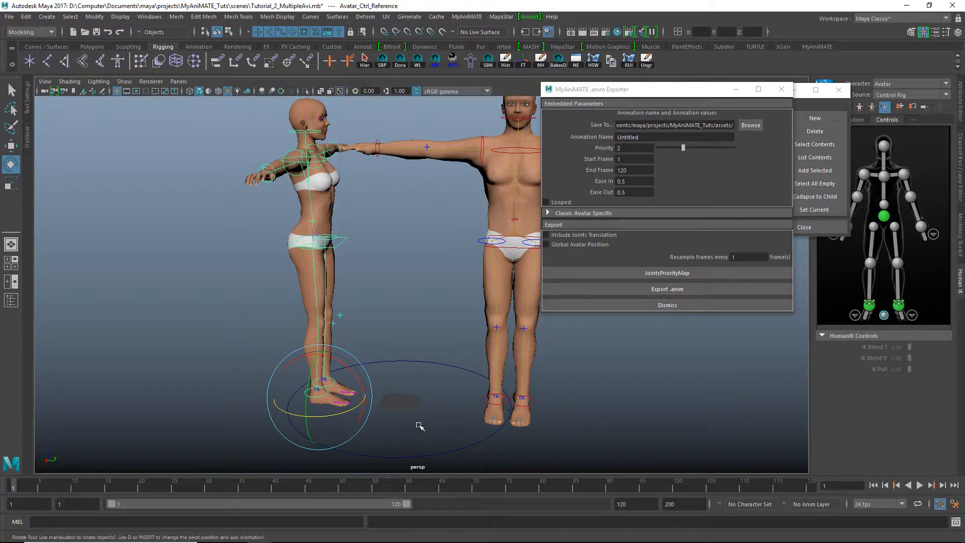
# Select the male avatar's MaleAvatarCharacter_Ctrl_Reference control at his feet
pyautogui.click(504, 413)
pyautogui.press('f')
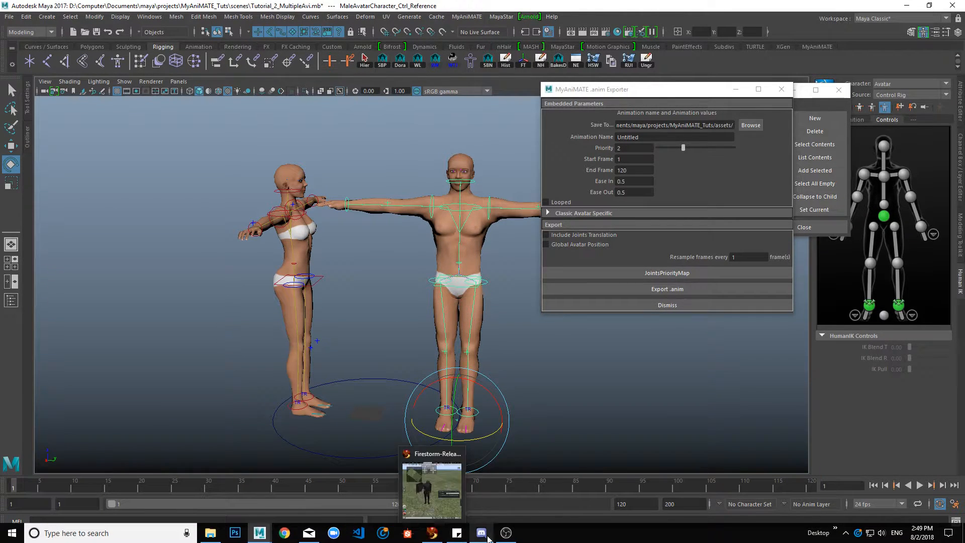
pyautogui.moveTo(218, 536)
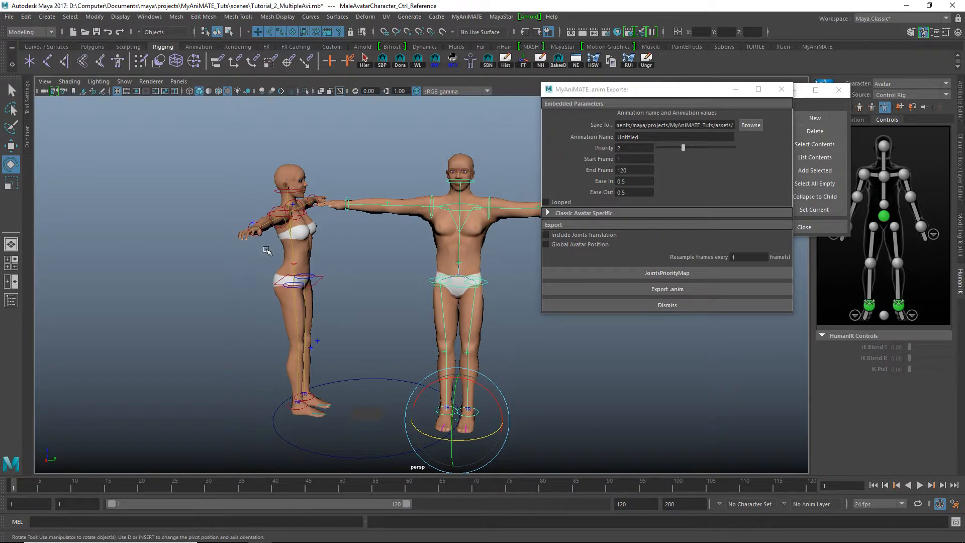
# Switch to Firestorm, maximize it, play the CoupleTest2 animation locally, move the CoupleTest1 window off the avatar, and stop CoupleTest2
pyautogui.moveTo(645, 540)
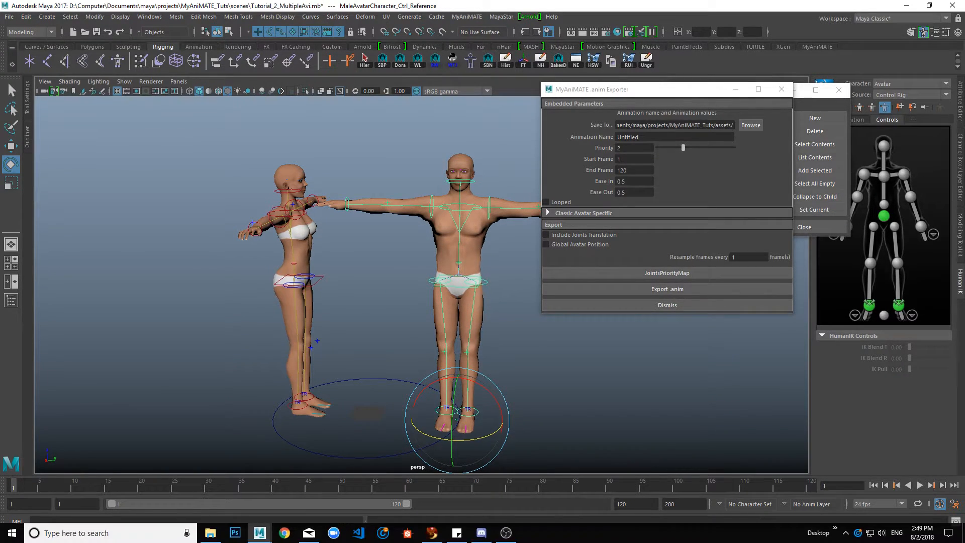
pyautogui.click(456, 532)
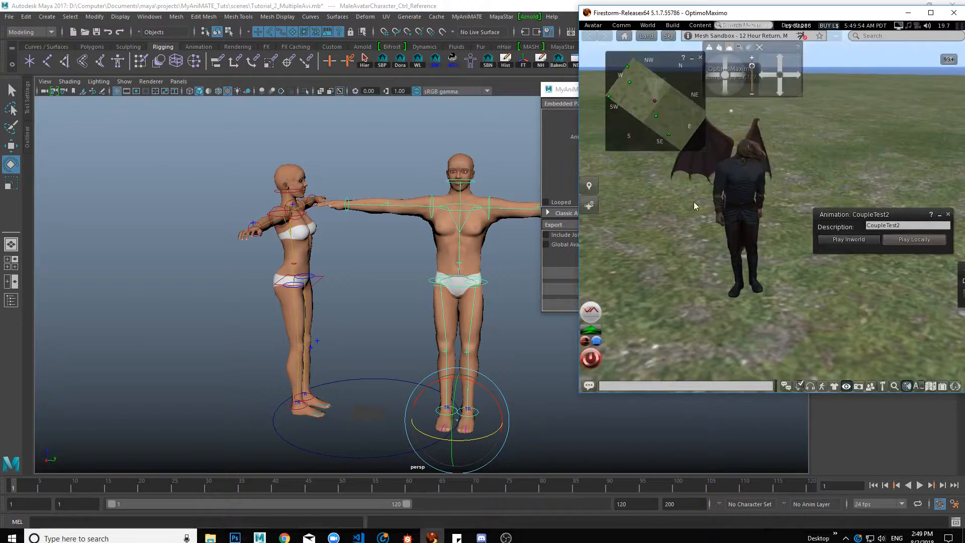
pyautogui.doubleClick(854, 15)
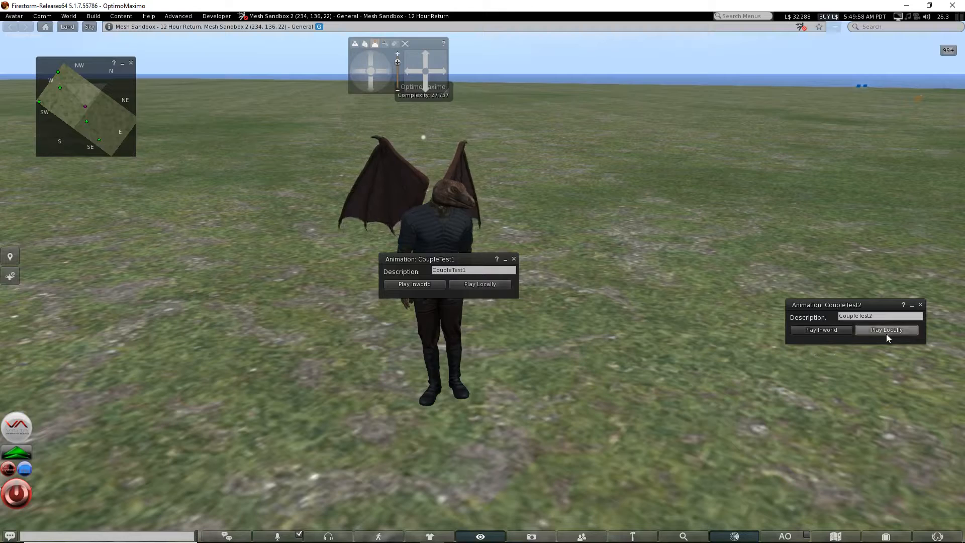
pyautogui.click(886, 331)
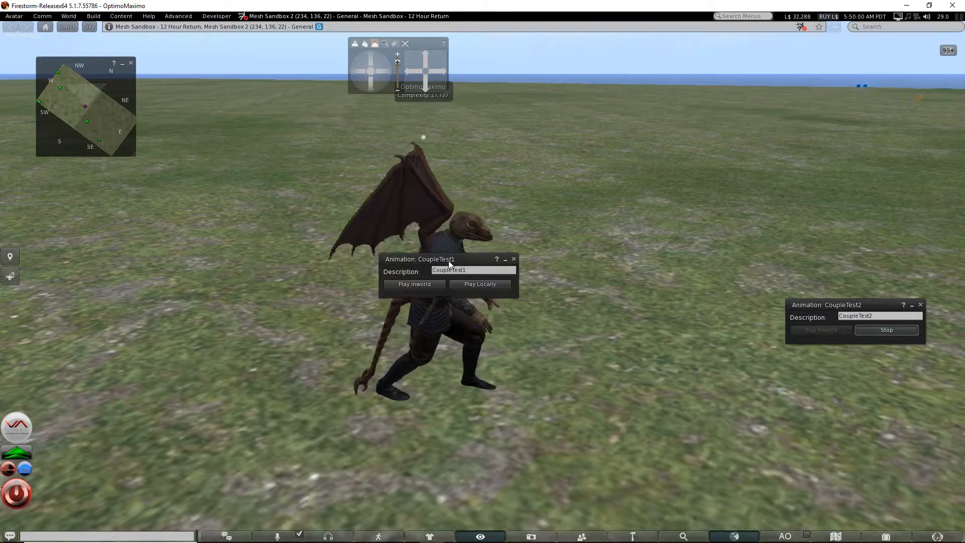
pyautogui.moveTo(449, 261); pyautogui.dragTo(667, 217)
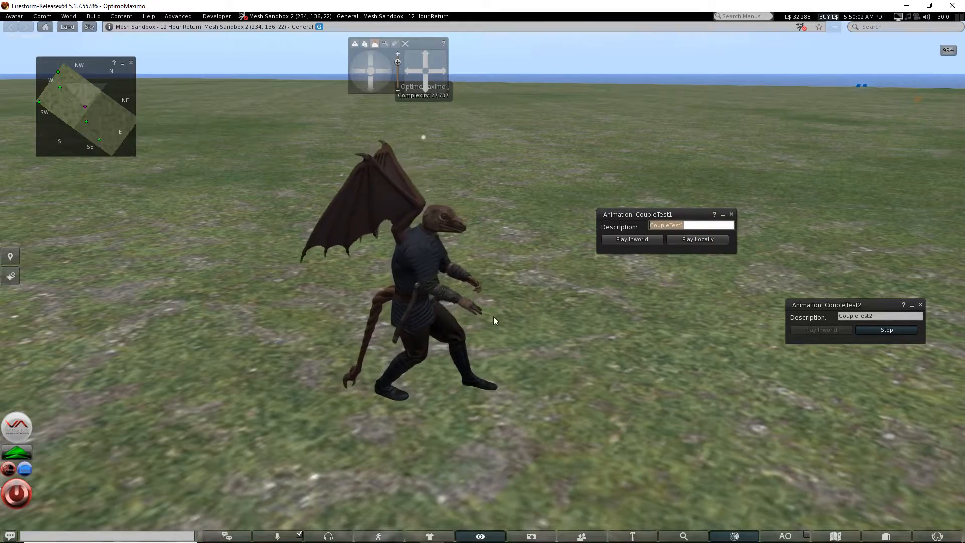
pyautogui.click(885, 329)
# Play the CoupleTest1 animation locally, inspect the avatar's pose and facing from another angle, and stop the animation
pyautogui.click(699, 239)
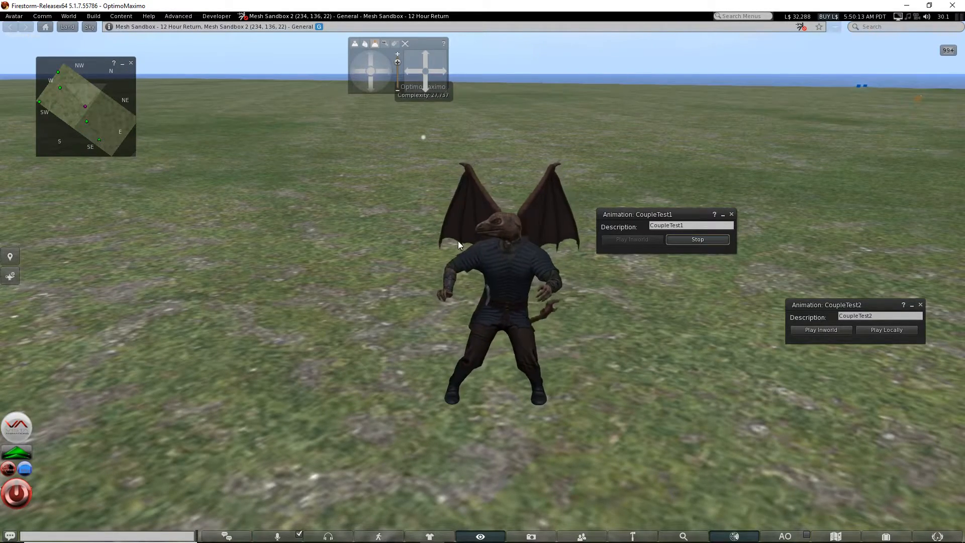
pyautogui.keyDown('alt'); pyautogui.moveTo(491, 265); pyautogui.dragTo(575, 244); pyautogui.keyUp('alt')
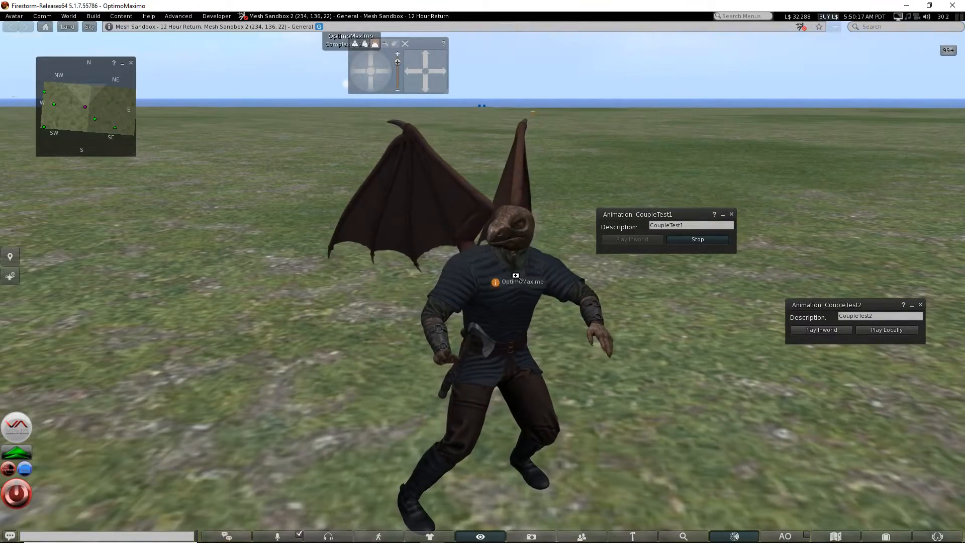
pyautogui.press('Escape')
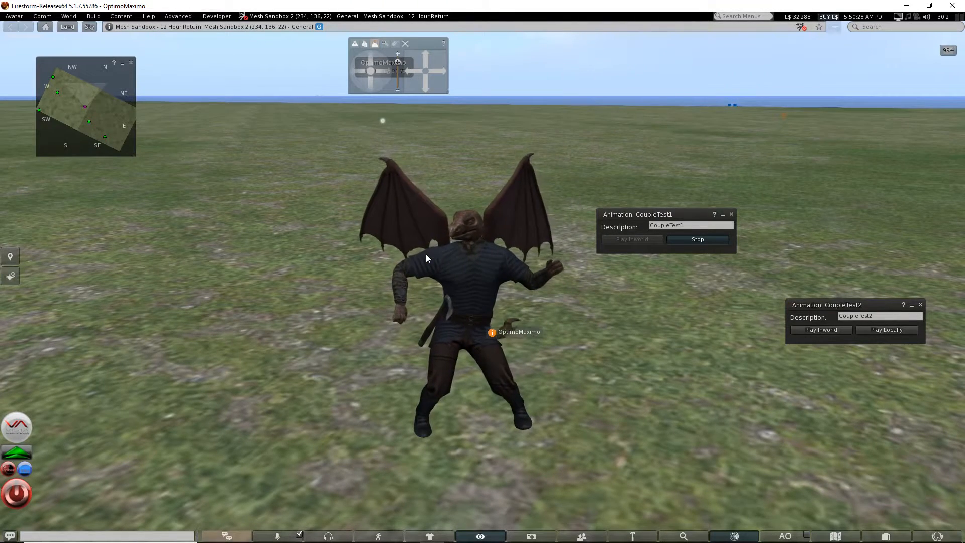
pyautogui.click(678, 239)
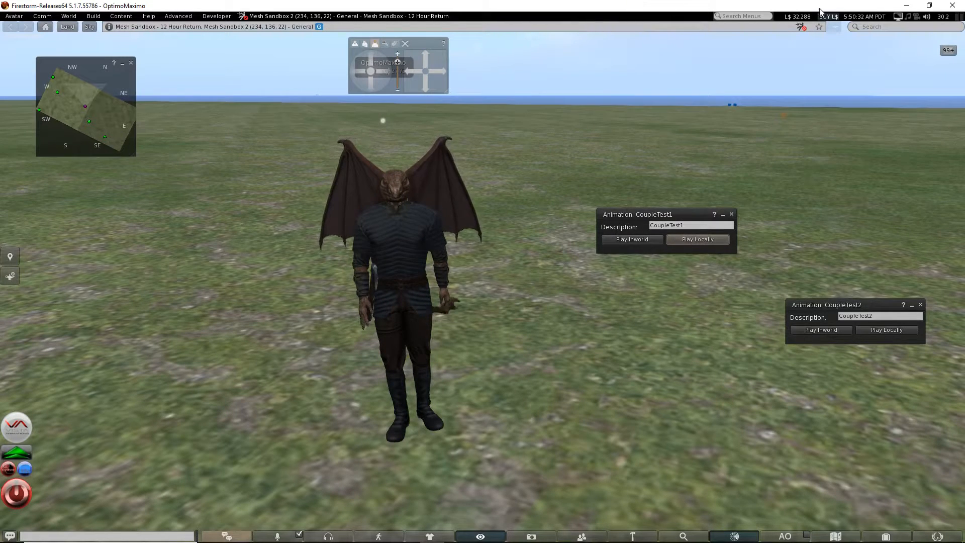
# Quit Firestorm and switch back to the Maya scene with both avatars
pyautogui.click(951, 6)
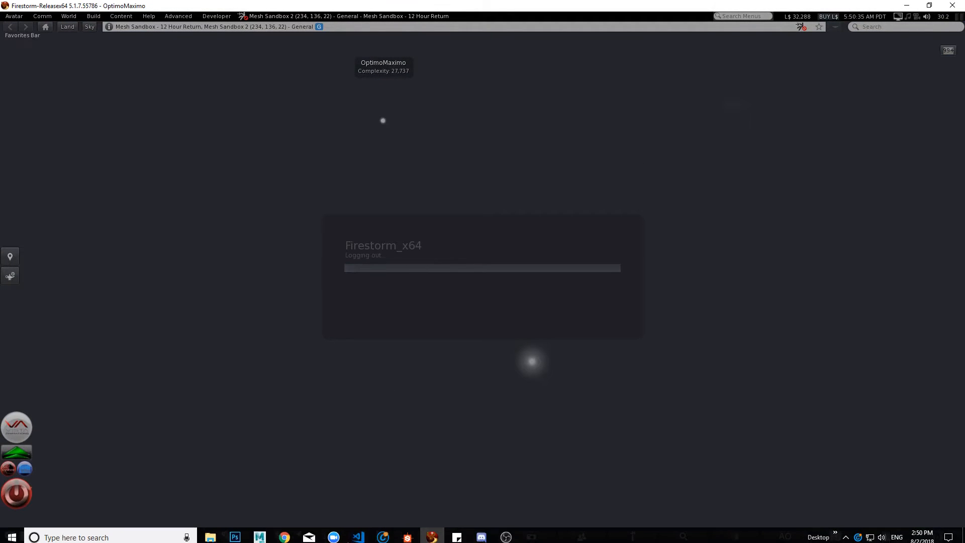
pyautogui.moveTo(266, 539)
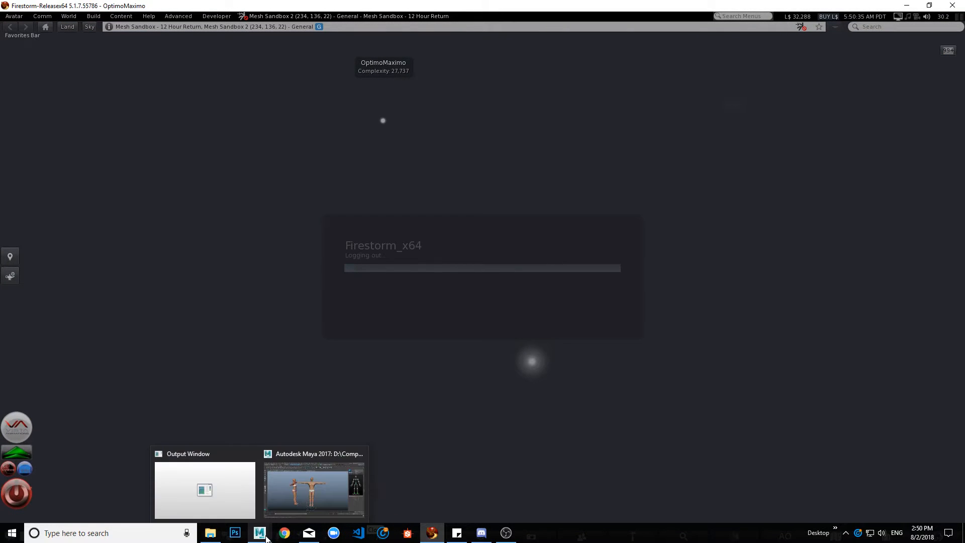
pyautogui.click(313, 487)
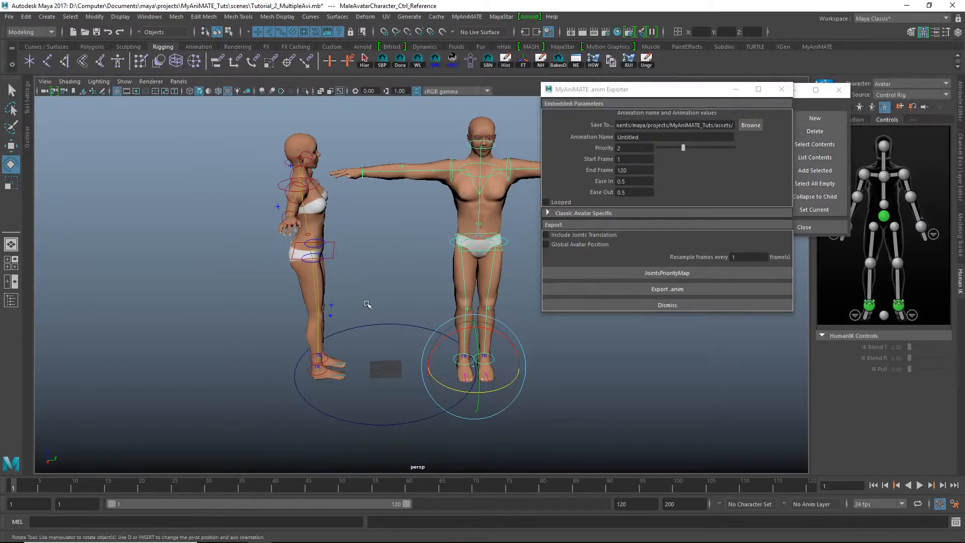
# Move the male avatar's MaleAvatarCharacter_Ctrl_Reference sideways onto the grid centre, inspect the placement, and move it back out away from the female avatar
pyautogui.scroll(8, 393, 361)
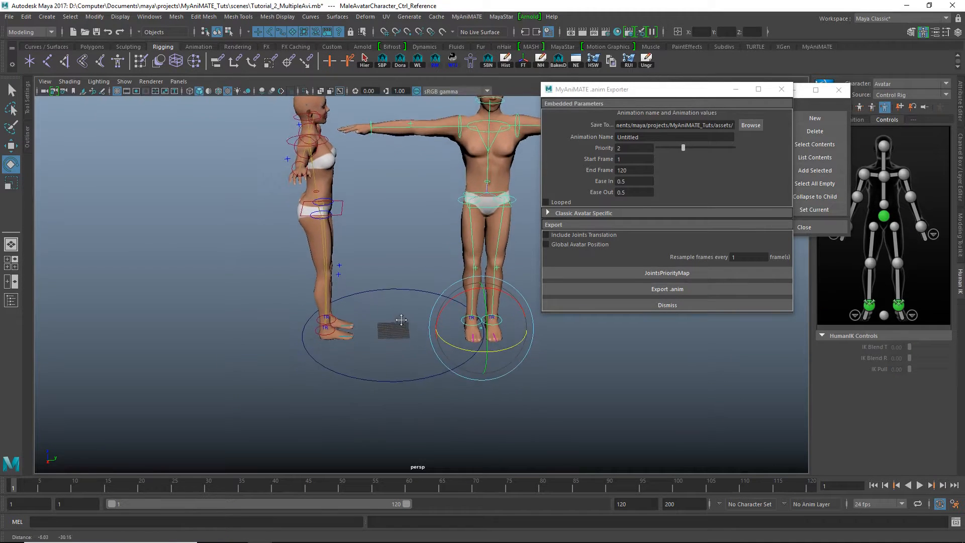
pyautogui.press('w')
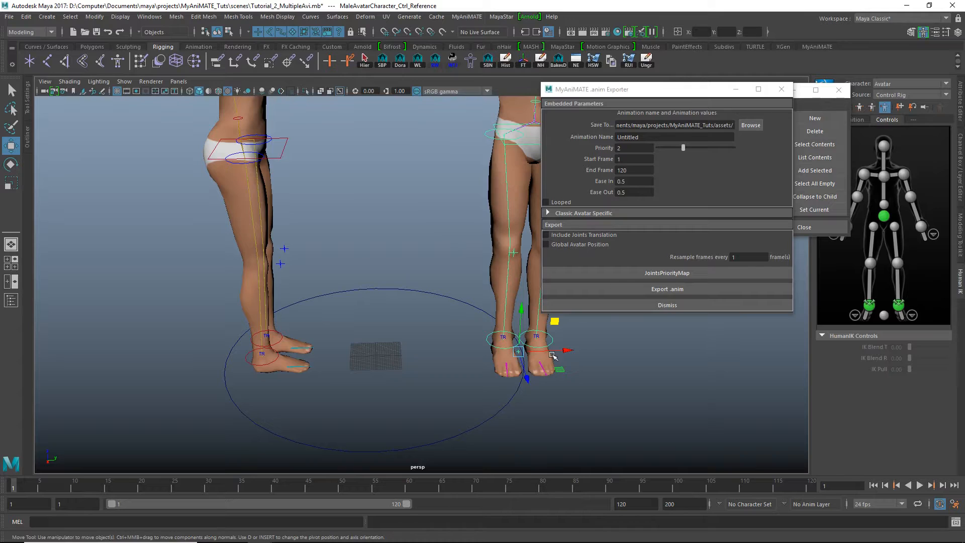
pyautogui.moveTo(553, 356); pyautogui.dragTo(374, 355)
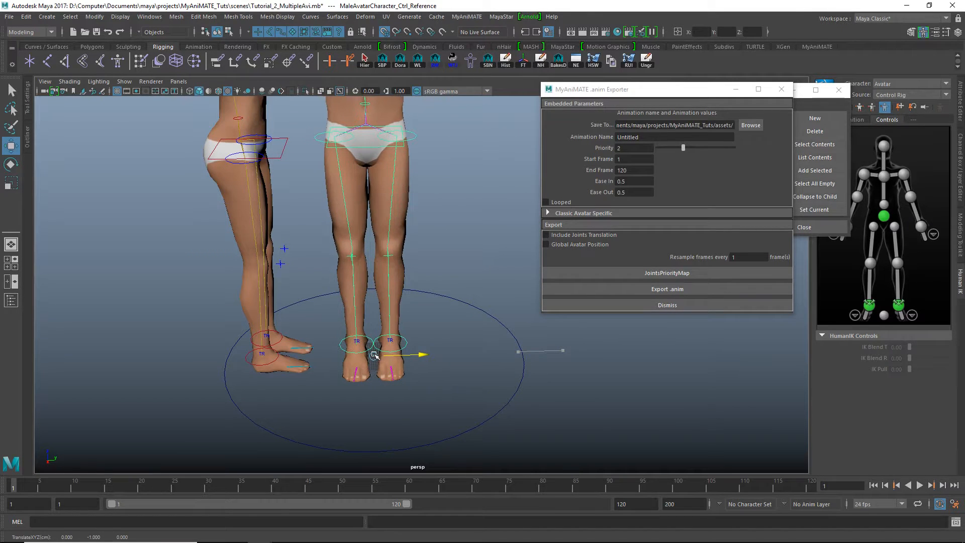
pyautogui.keyDown('alt'); pyautogui.moveTo(459, 365); pyautogui.dragTo(439, 356); pyautogui.keyUp('alt')
pyautogui.keyDown('alt'); pyautogui.moveTo(439, 355); pyautogui.dragTo(368, 307, button='right'); pyautogui.keyUp('alt')
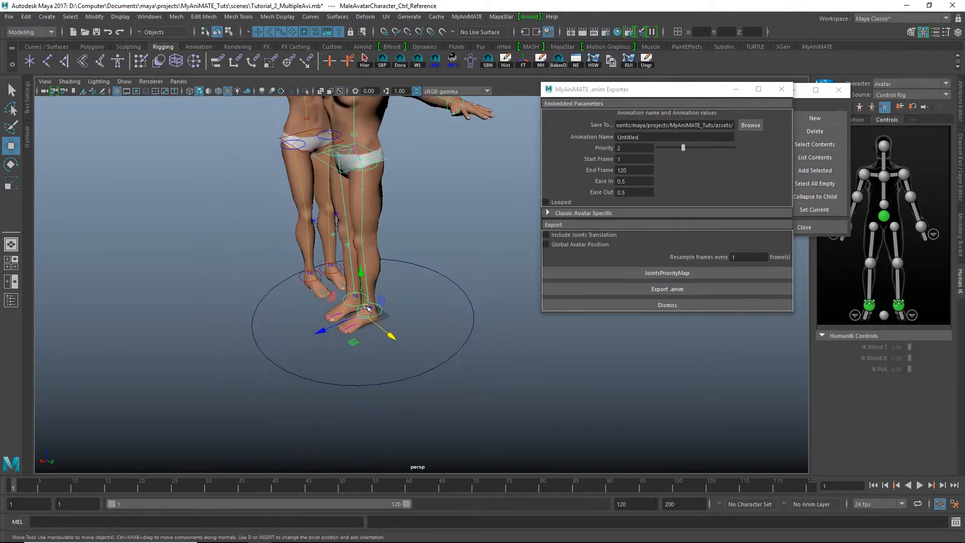
pyautogui.keyDown('alt'); pyautogui.moveTo(416, 298); pyautogui.dragTo(424, 384, button='middle'); pyautogui.keyUp('alt')
pyautogui.keyDown('alt'); pyautogui.moveTo(424, 383); pyautogui.dragTo(406, 375); pyautogui.keyUp('alt')
pyautogui.keyDown('alt'); pyautogui.moveTo(406, 375); pyautogui.dragTo(417, 398, button='middle'); pyautogui.keyUp('alt')
pyautogui.moveTo(417, 398)
pyautogui.keyDown('alt'); pyautogui.mouseDown()
pyautogui.moveTo(392, 387)
pyautogui.moveTo(416, 379)
pyautogui.mouseUp(); pyautogui.keyUp('alt')
pyautogui.keyDown('alt'); pyautogui.moveTo(399, 315); pyautogui.dragTo(452, 340); pyautogui.keyUp('alt')
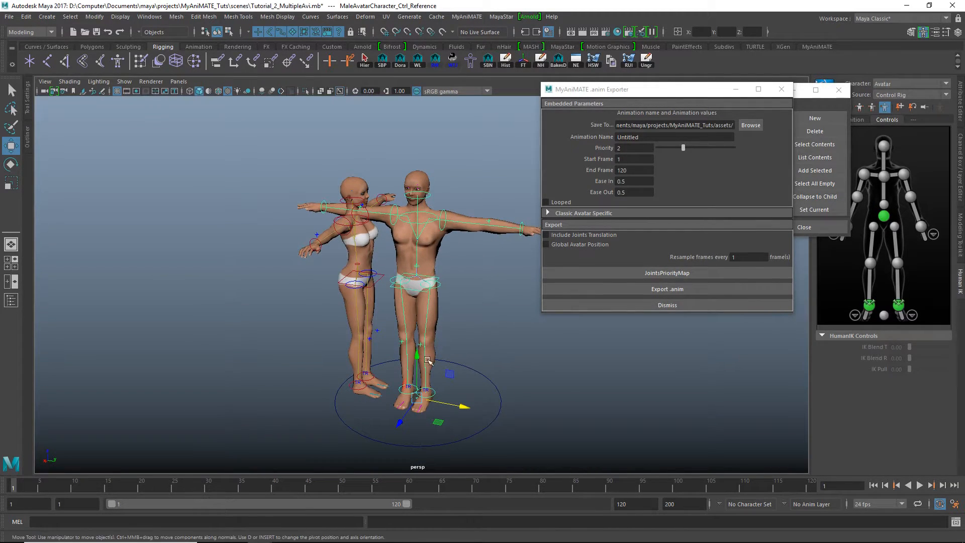
pyautogui.keyDown('alt'); pyautogui.moveTo(398, 395); pyautogui.dragTo(558, 422); pyautogui.keyUp('alt')
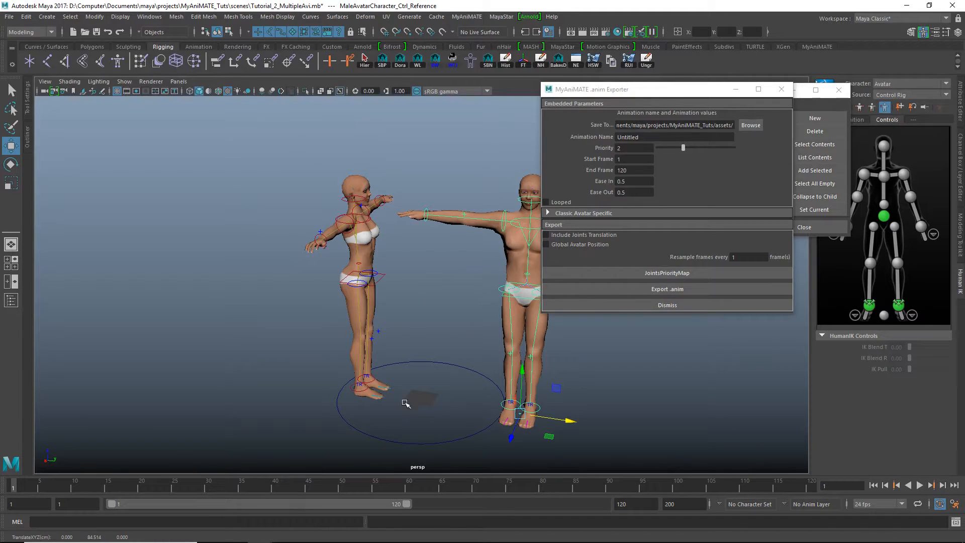
pyautogui.keyDown('alt'); pyautogui.moveTo(414, 407); pyautogui.dragTo(441, 347); pyautogui.keyUp('alt')
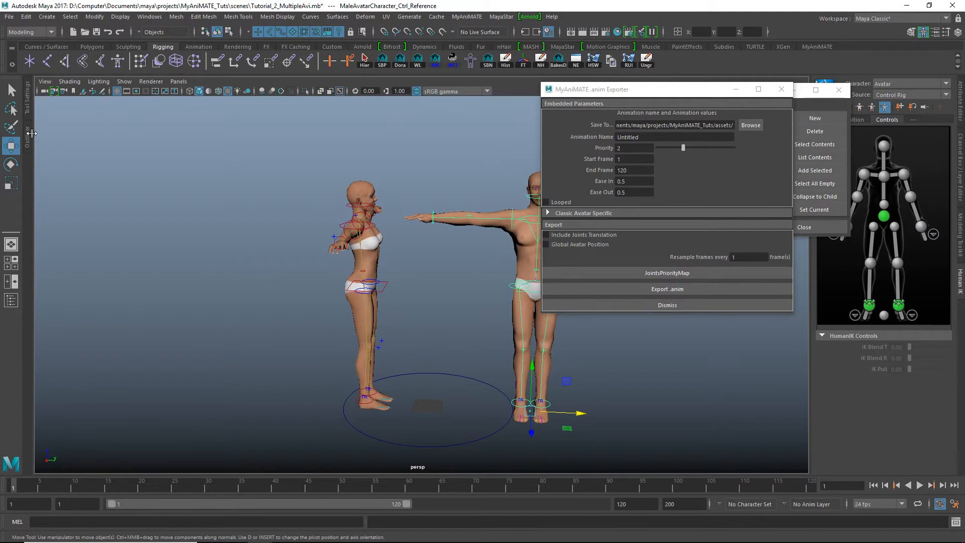
# Reopen the Outliner, uncover the Namespace Editor, delete NewNamespace1 by merging it with the root, and check the Male hierarchy's joint names
pyautogui.click(28, 138)
pyautogui.moveTo(646, 83); pyautogui.dragTo(450, 104)
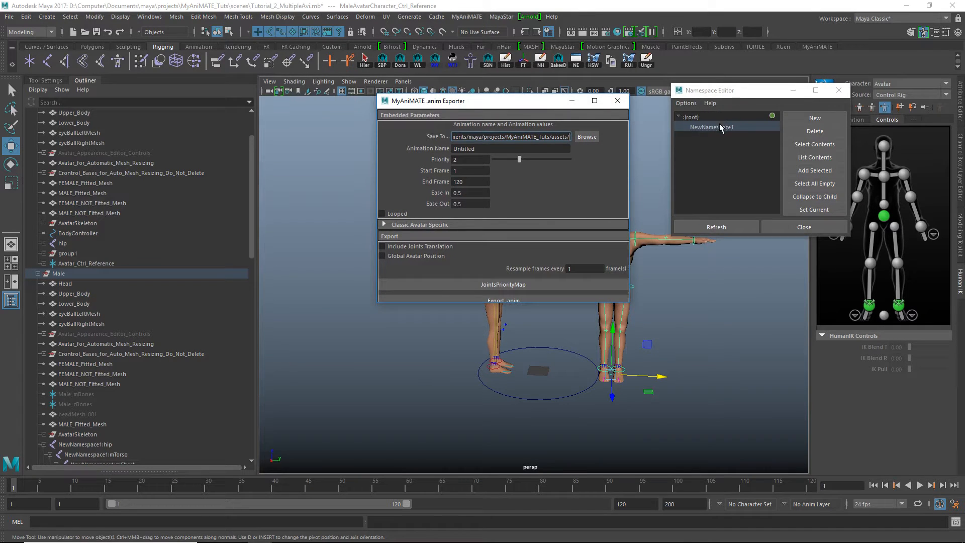
pyautogui.click(815, 131)
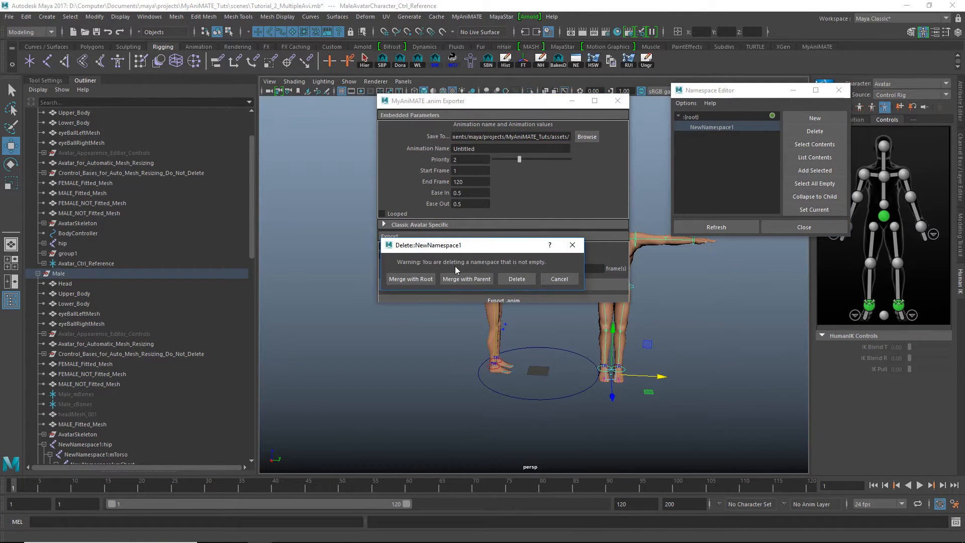
pyautogui.click(401, 280)
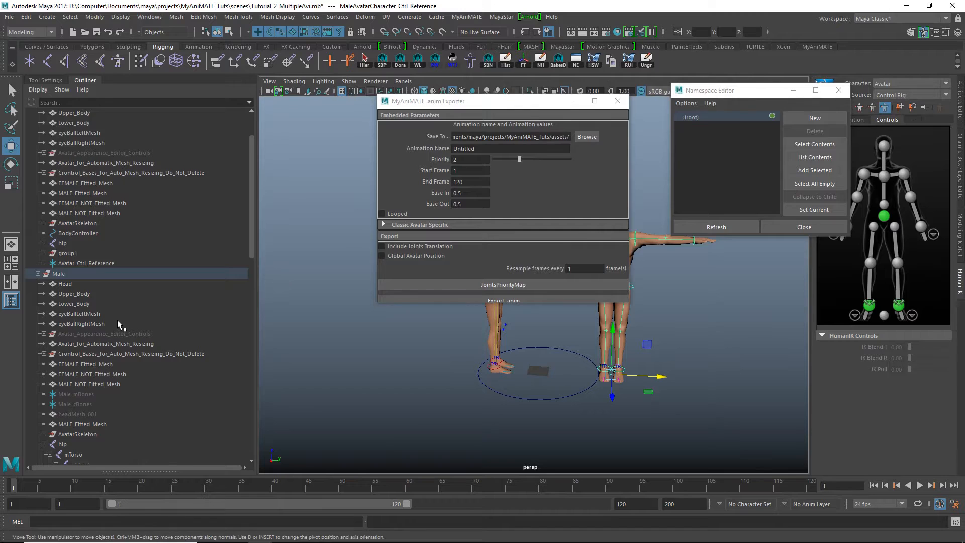
pyautogui.scroll(-15, 117, 319)
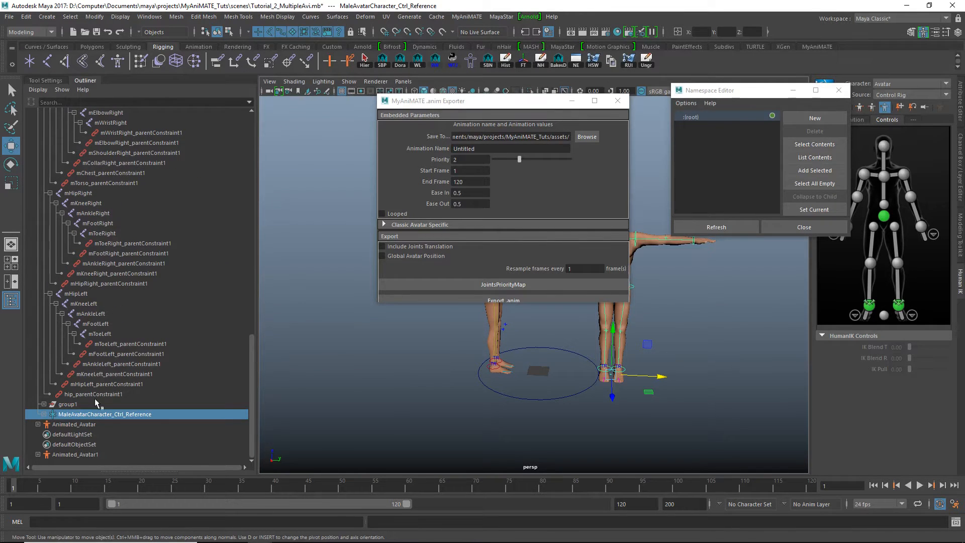
pyautogui.scroll(15, 103, 335)
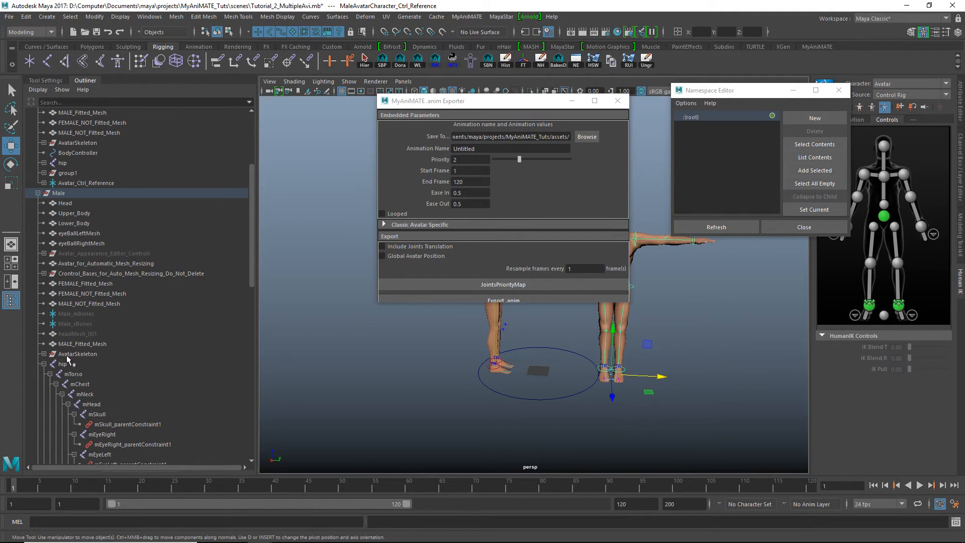
# Close the MyAniMATE .anim Exporter and review both avatars and their hierarchies in the Outliner
pyautogui.click(618, 105)
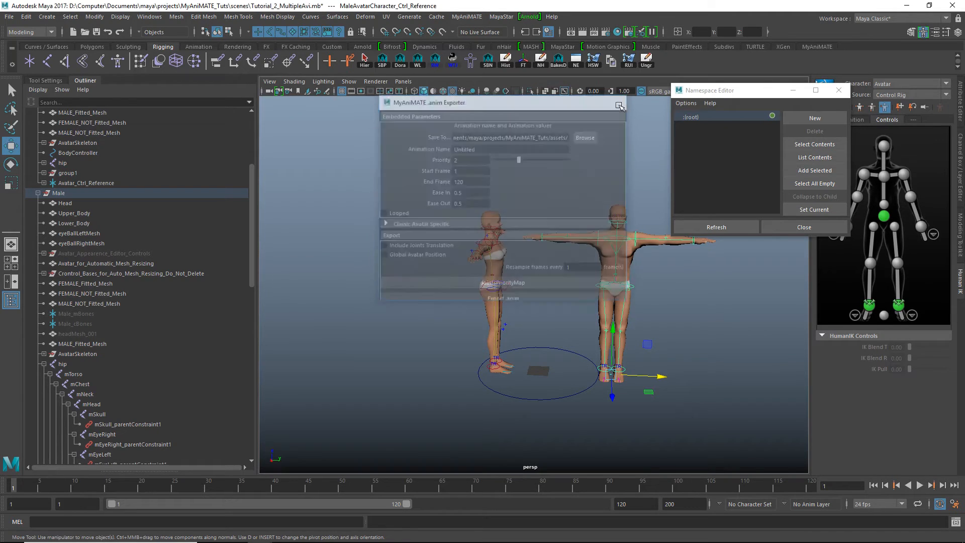
pyautogui.keyDown('alt'); pyautogui.moveTo(507, 281); pyautogui.dragTo(477, 287); pyautogui.keyUp('alt')
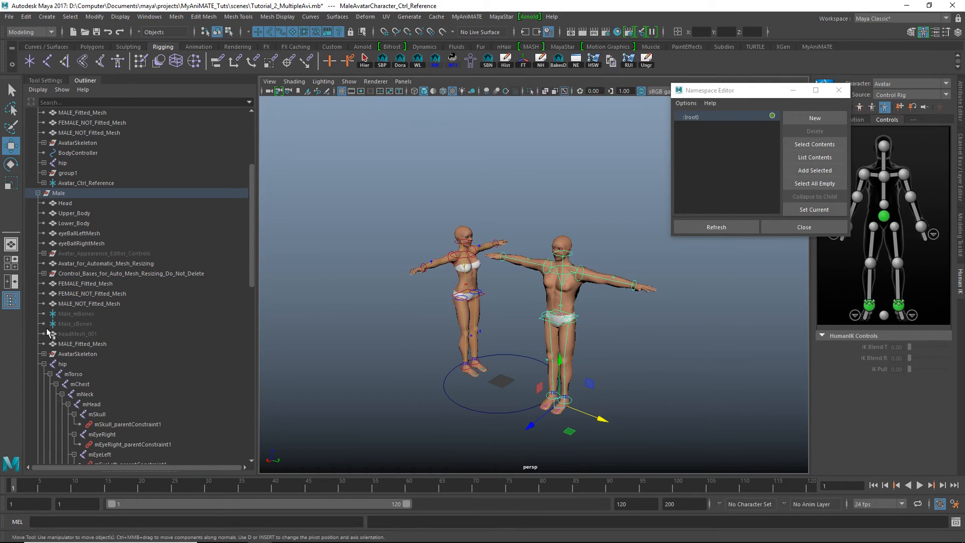
pyautogui.scroll(-3, 75, 382)
pyautogui.scroll(5, 76, 382)
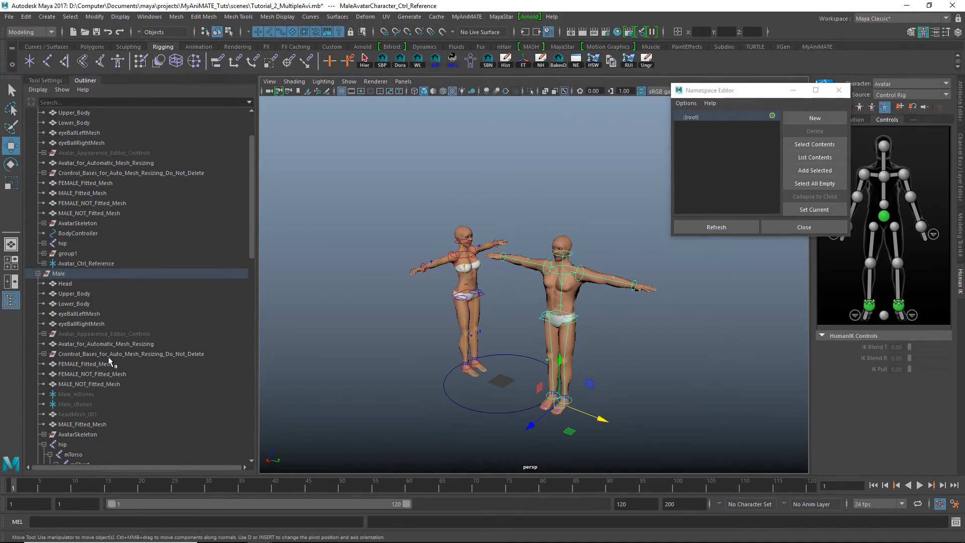